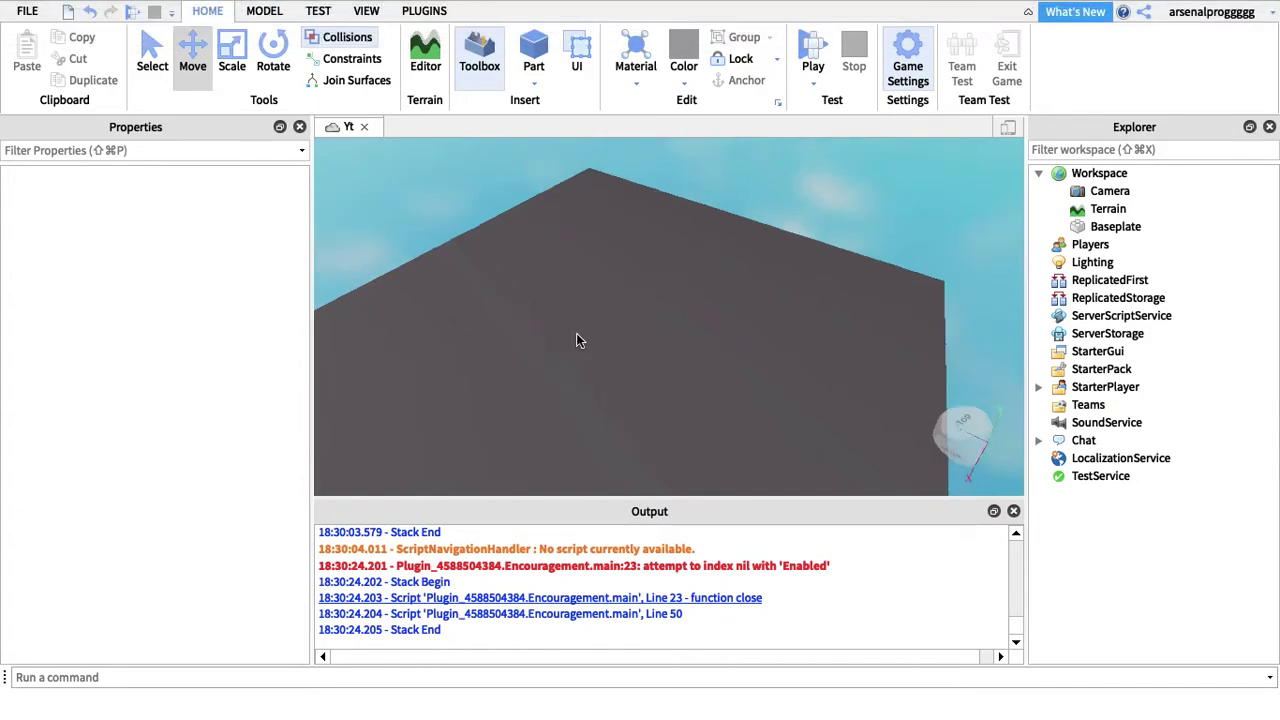
# - Orbit and zoom the camera to a level view just above the baseplate
pyautogui.moveTo(575, 340); pyautogui.dragTo(575, 330, button='right')
pyautogui.scroll(3, 657, 297)
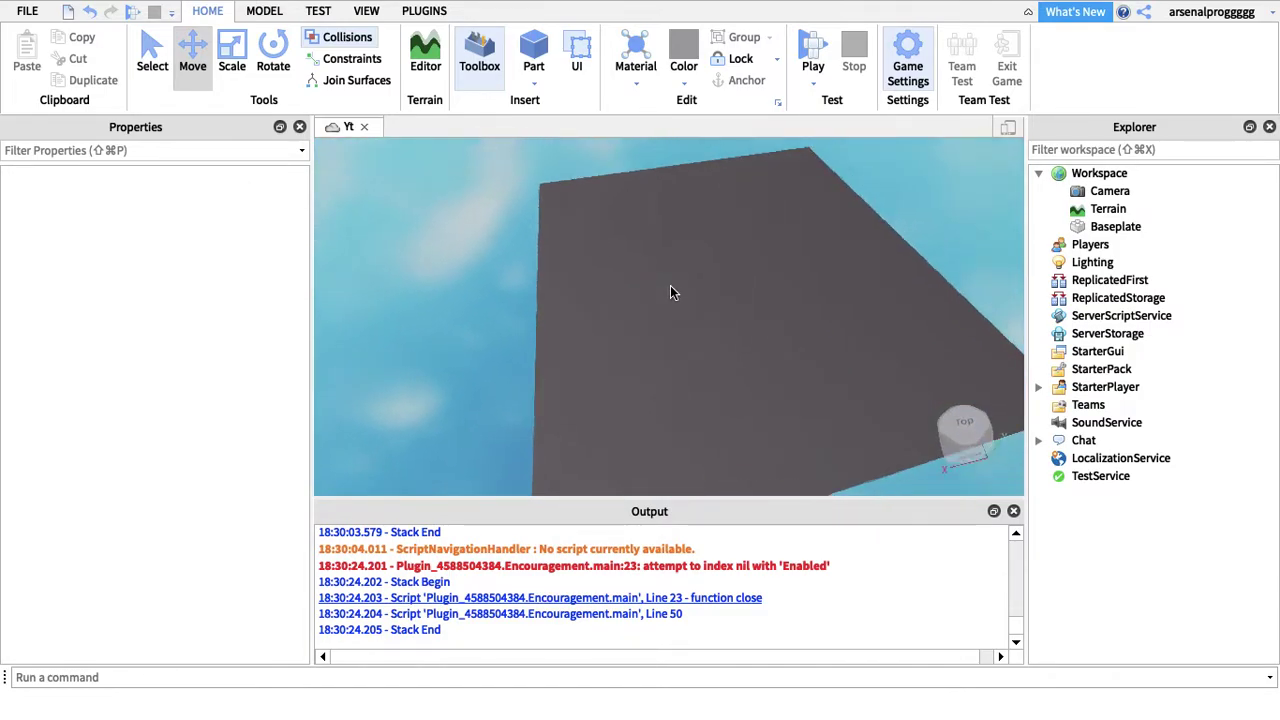
pyautogui.moveTo(670, 292)
pyautogui.mouseDown(button='right')
pyautogui.moveTo(709, 269)
pyautogui.moveTo(751, 334)
pyautogui.moveTo(857, 363)
pyautogui.mouseUp(button='right')
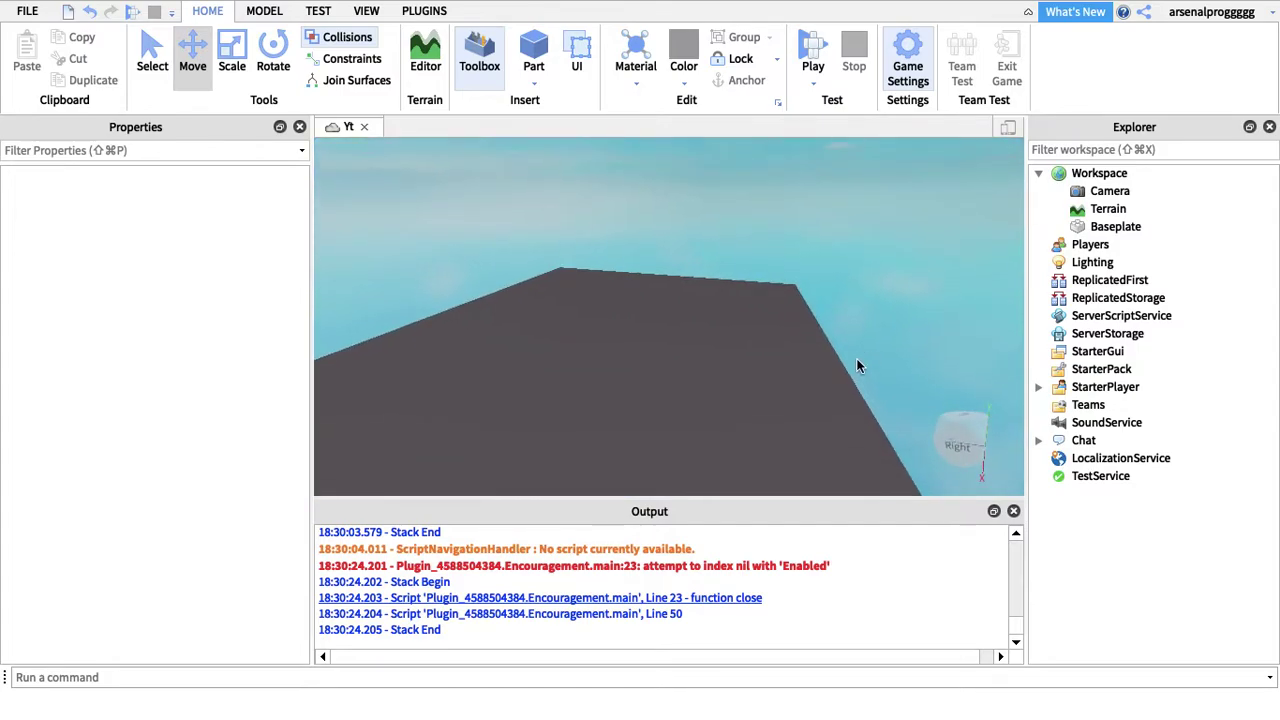
# - Insert a ScreenGui under StarterGui and rename it 'Avatar'
pyautogui.rightClick(1090, 353)
pyautogui.click(1111, 289)
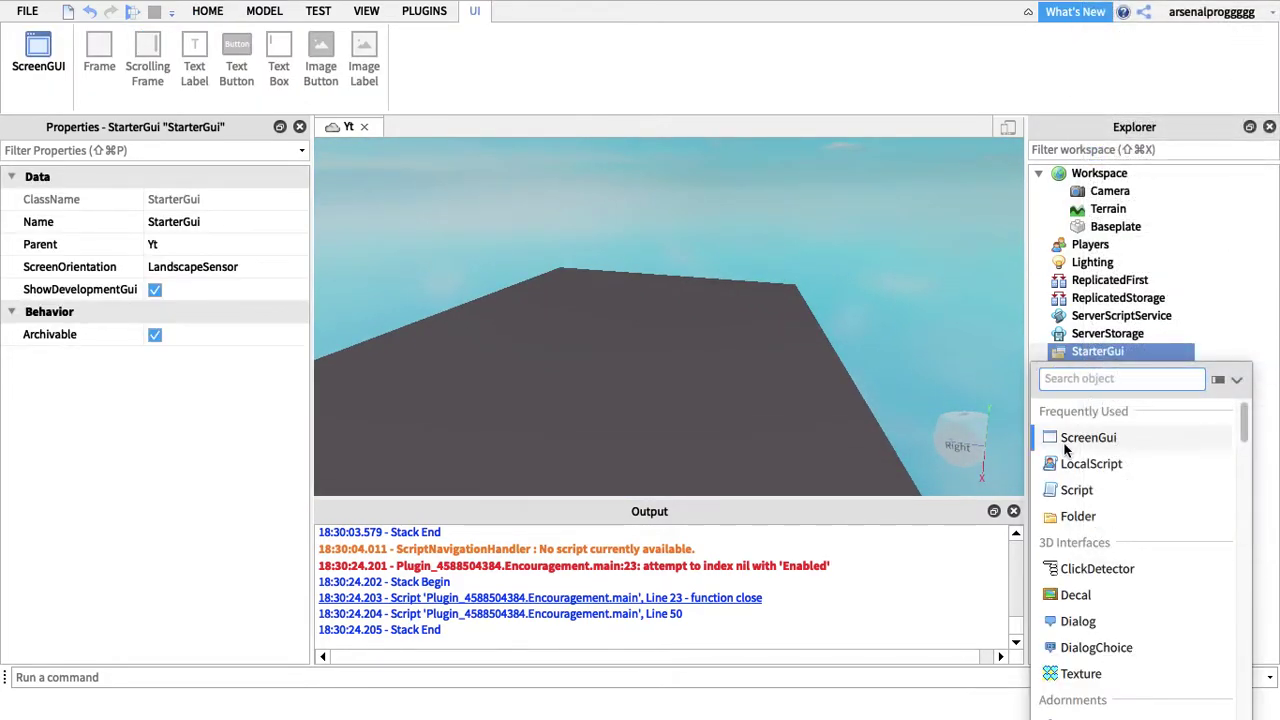
pyautogui.click(1066, 449)
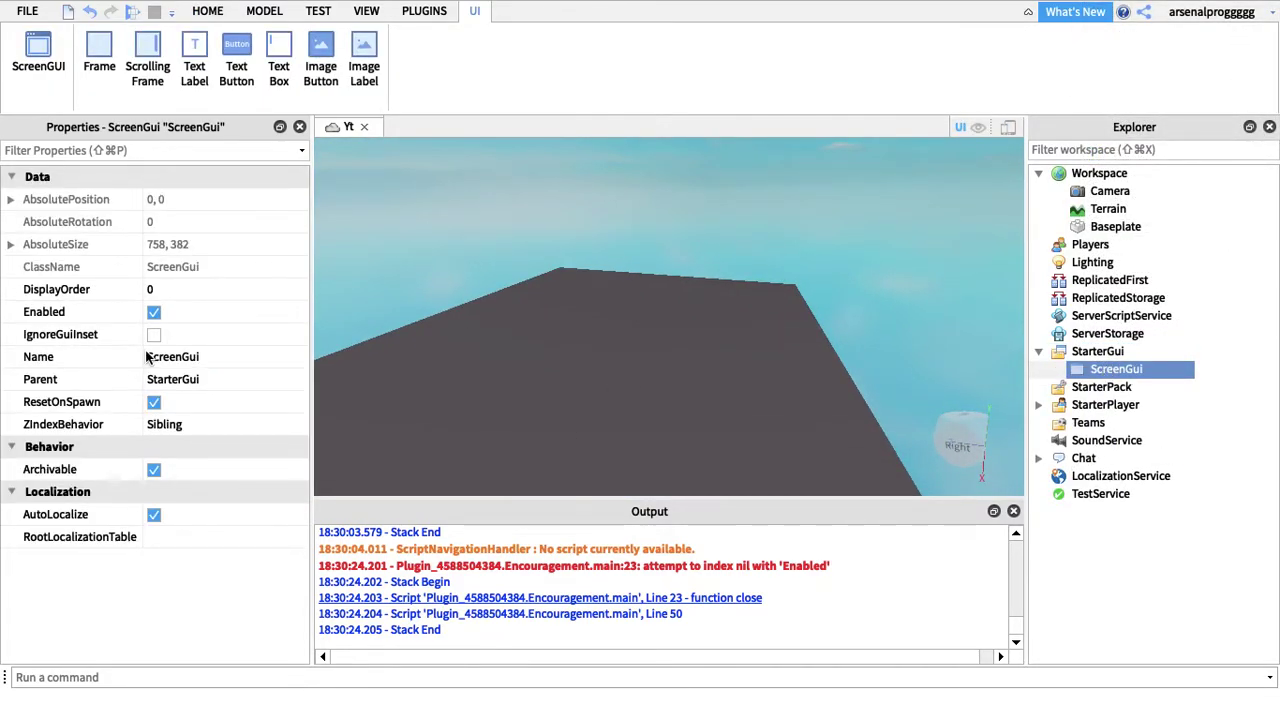
pyautogui.click(146, 357)
pyautogui.press('BackSpace')
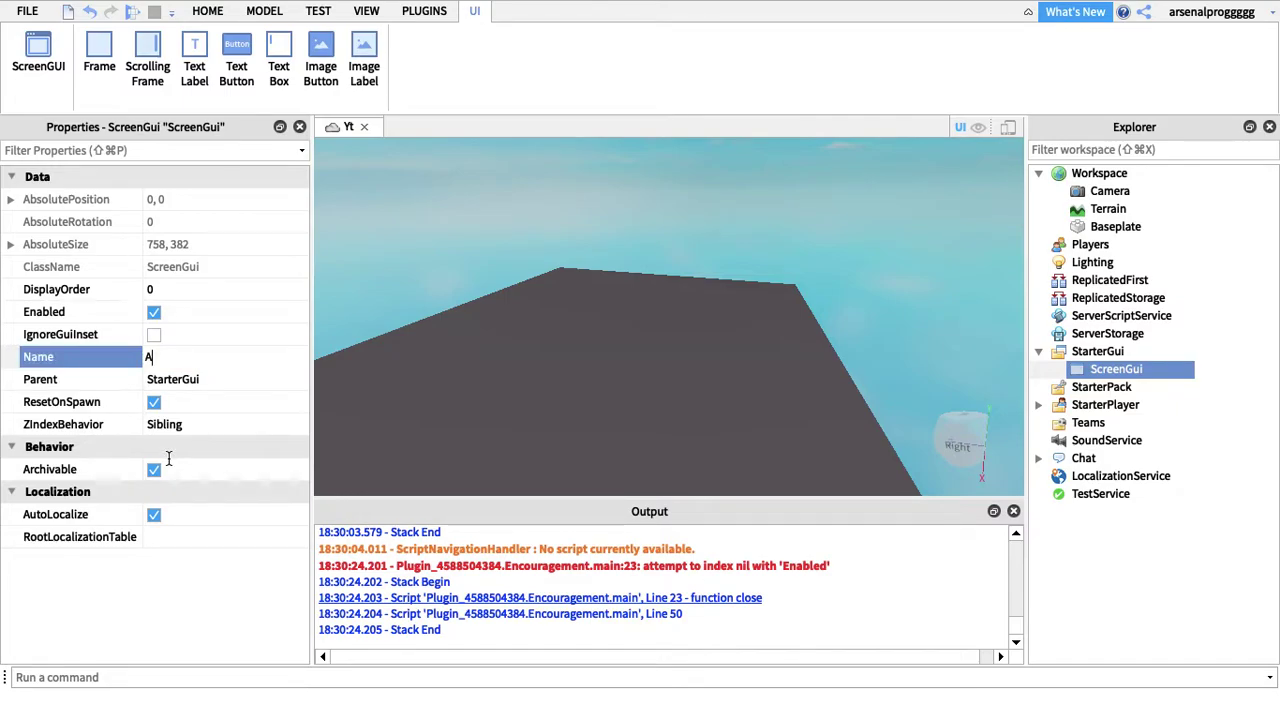
pyautogui.write('Av')
pyautogui.write('atart')
pyautogui.press('BackSpace')
pyautogui.press('Return')
# - Insert a Frame inside the Avatar ScreenGui and select it
pyautogui.rightClick(1075, 370)
pyautogui.click(1110, 371)
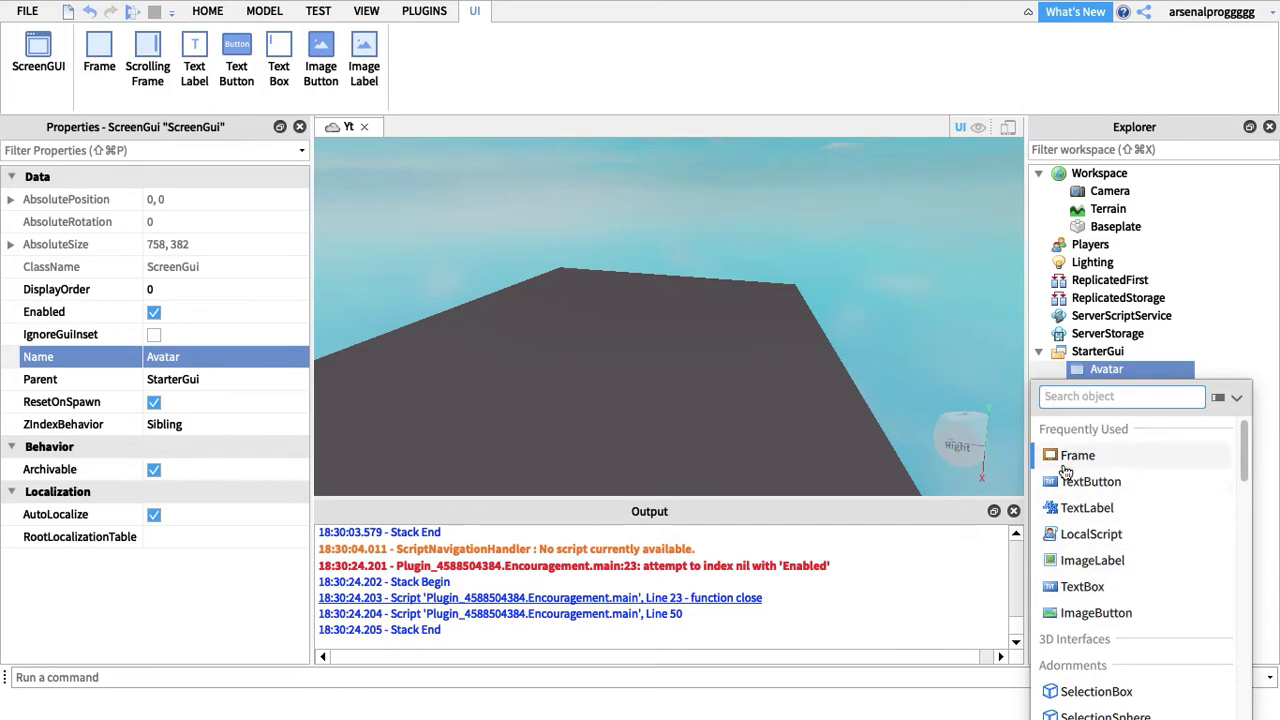
pyautogui.click(1085, 455)
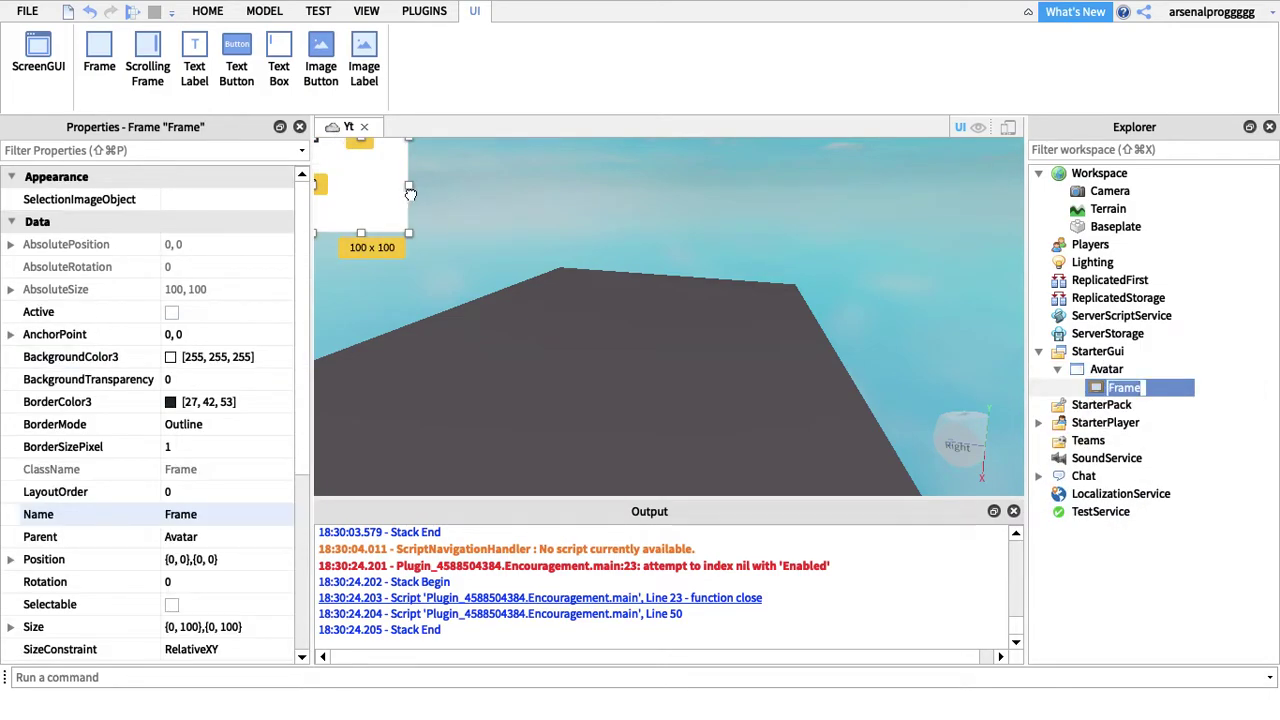
pyautogui.click(400, 185)
pyautogui.click(1125, 387)
pyautogui.click(570, 200)
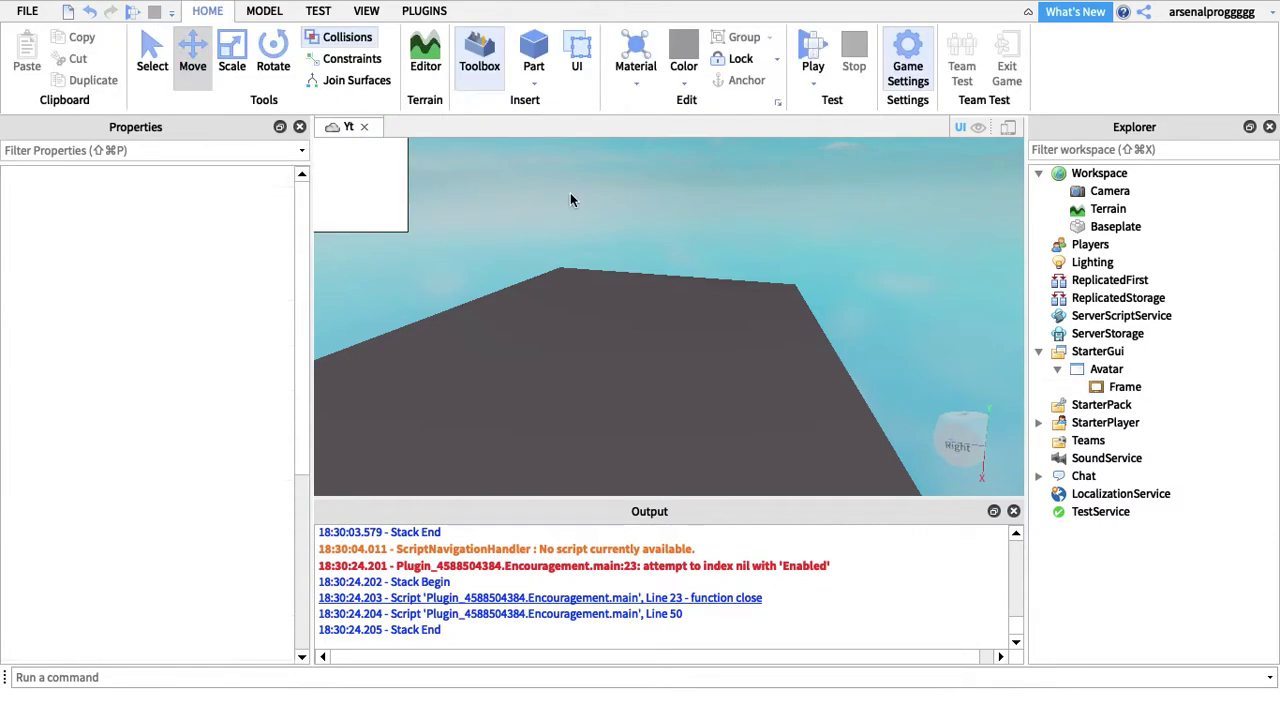
pyautogui.click(1125, 387)
pyautogui.click(408, 185)
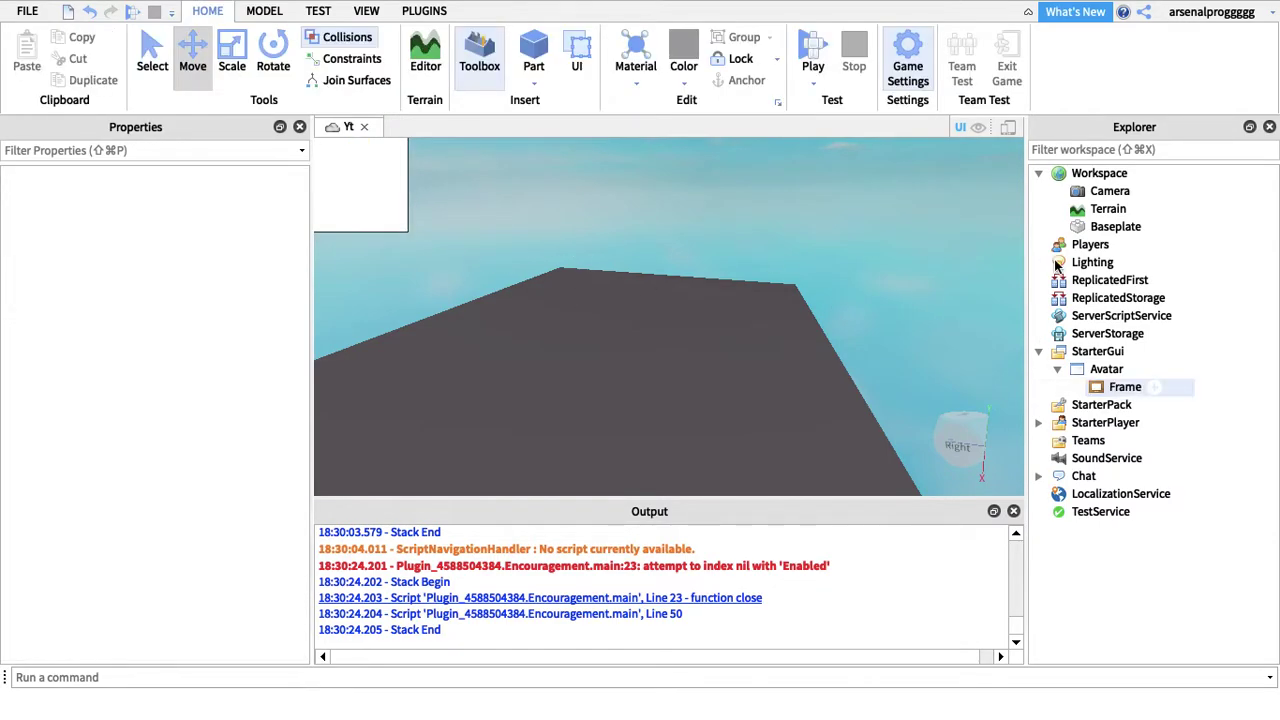
pyautogui.click(1125, 387)
pyautogui.scroll(-5, 50, 447)
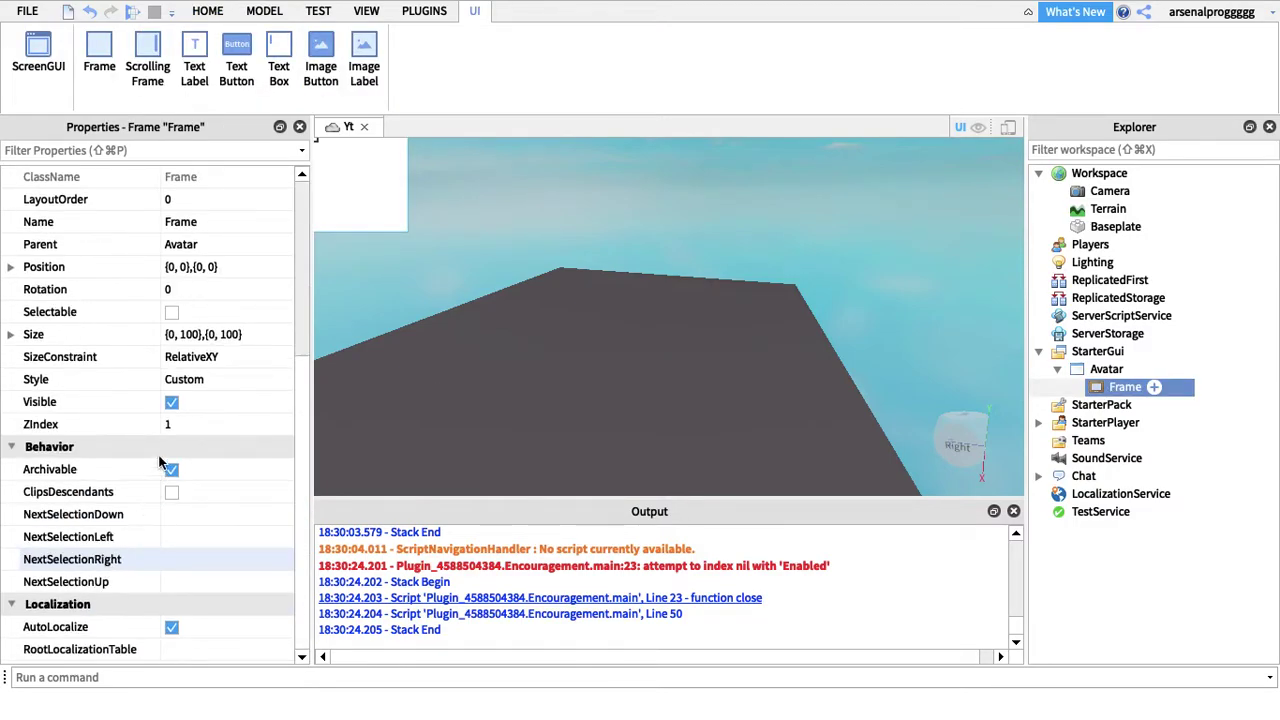
# - Set the Frame's Size to {0,750},{0,100}
pyautogui.click(196, 336)
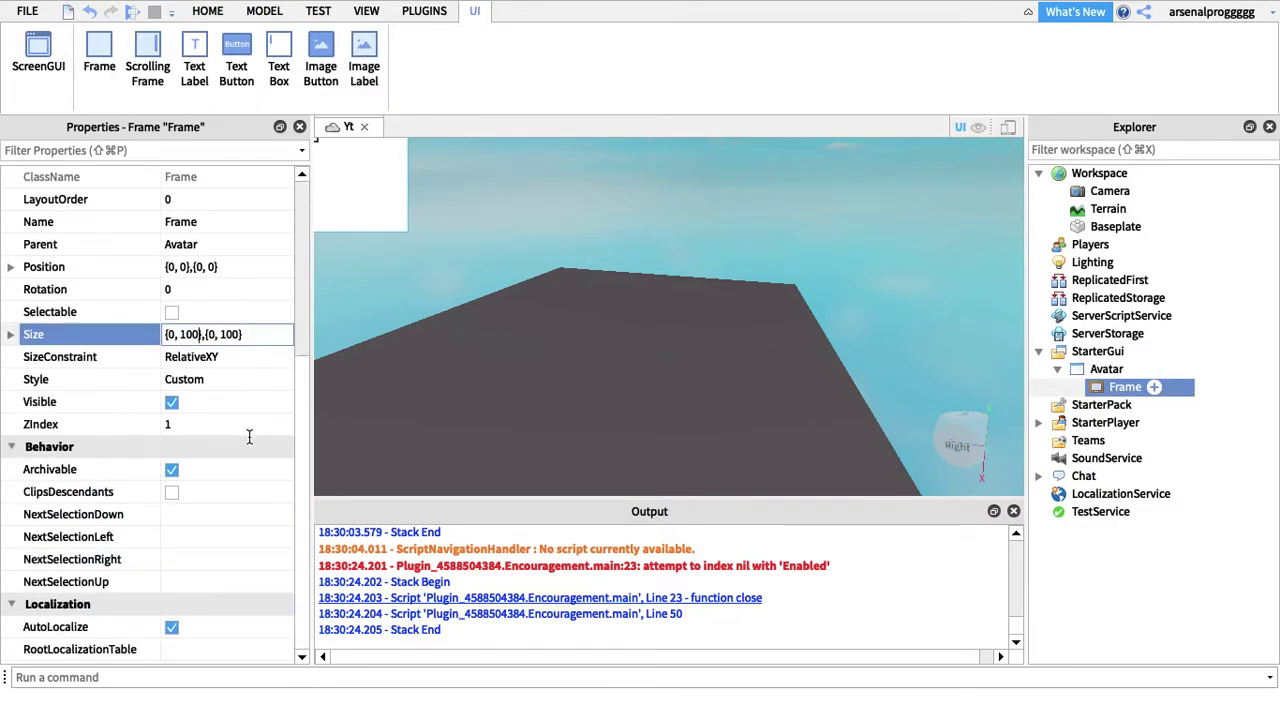
pyautogui.press('BackSpace')
pyautogui.press('BackSpace')
pyautogui.press('BackSpace')
pyautogui.write('750')
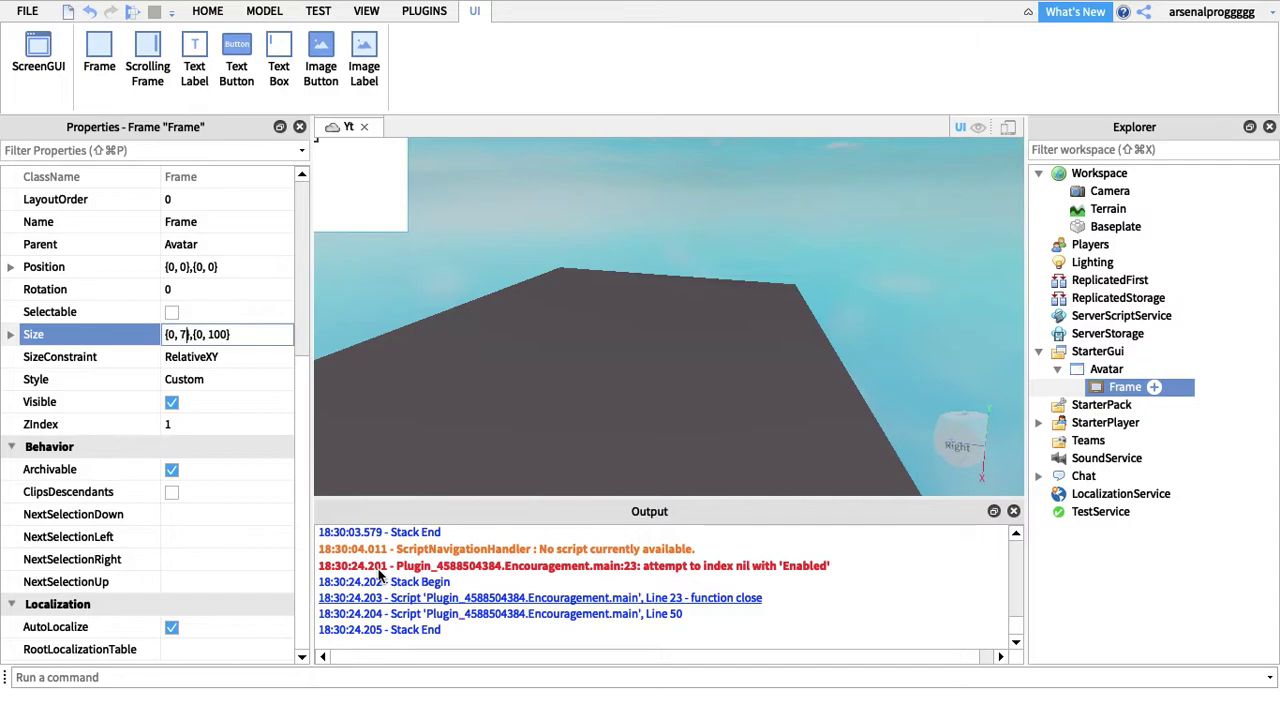
pyautogui.press('Return')
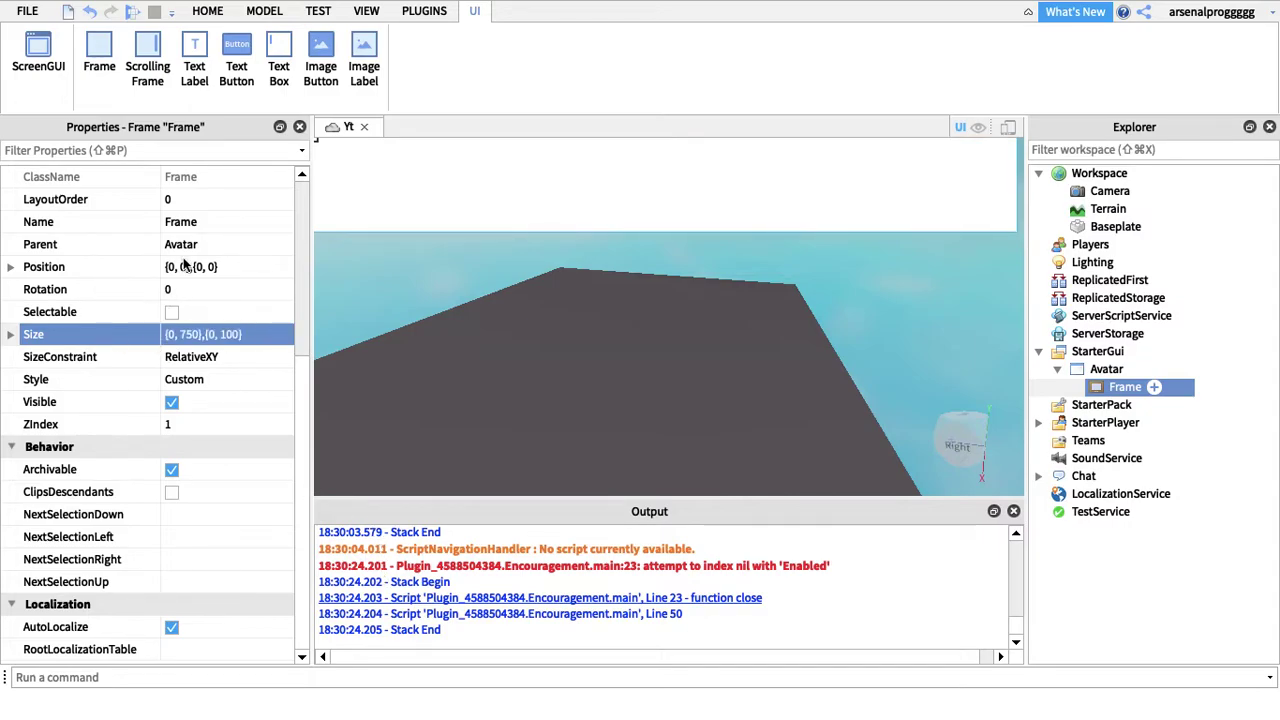
# - Set the Frame's Position to {0.5,-370},{0,0} and nudge it to the top centre
pyautogui.hotkey('shift', 'Tab')
pyautogui.hotkey('shift', 'Tab')
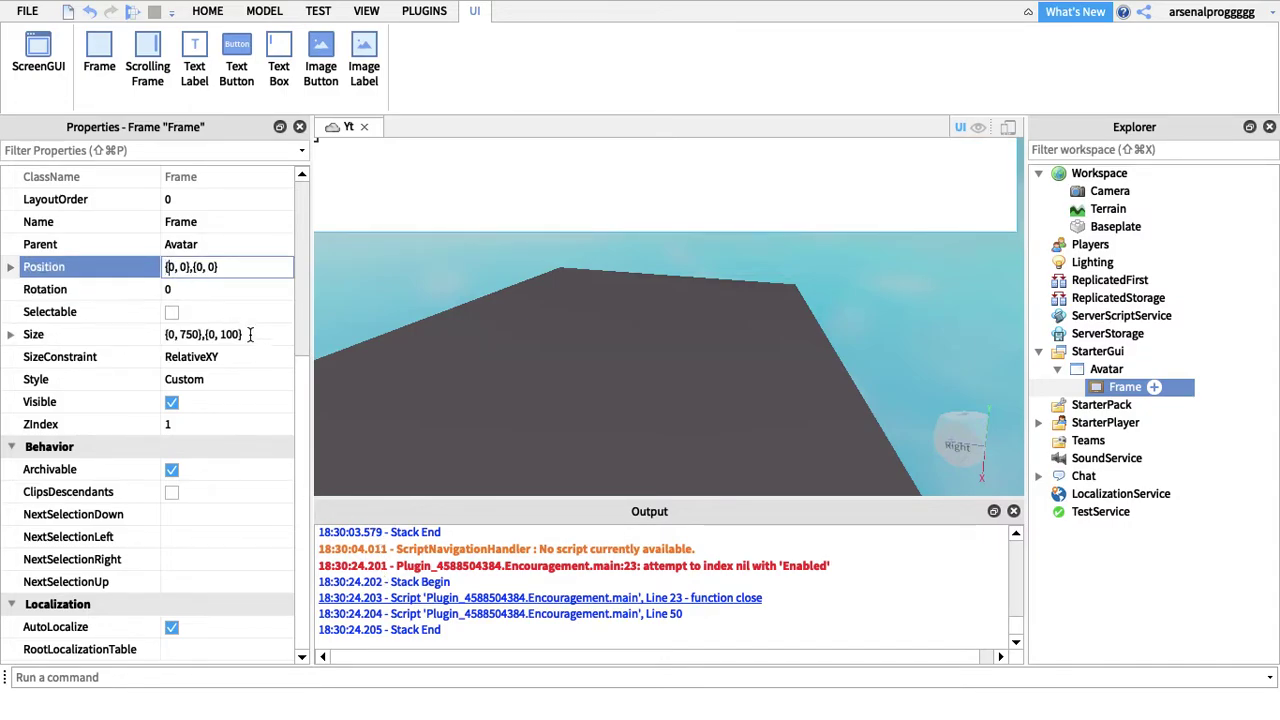
pyautogui.write('.5')
pyautogui.press('Return')
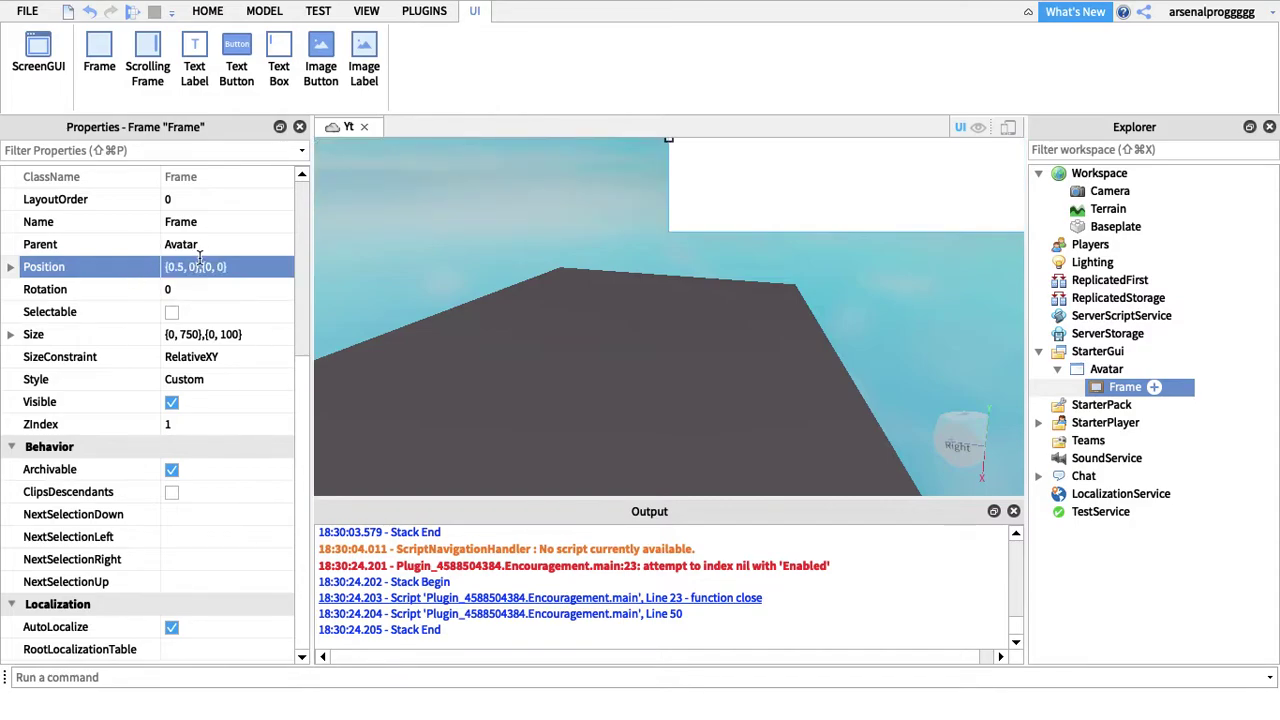
pyautogui.click(195, 264)
pyautogui.press('BackSpace')
pyautogui.write('-')
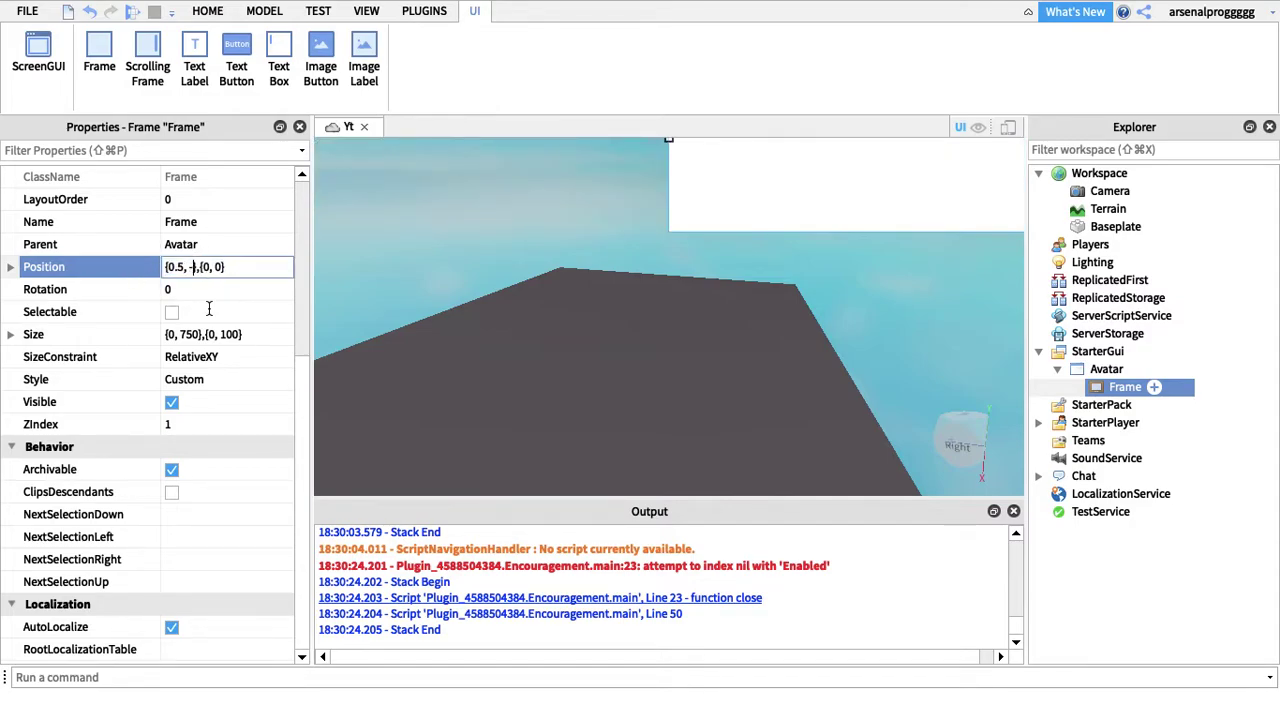
pyautogui.write('34')
pyautogui.write('0')
pyautogui.press('BackSpace')
pyautogui.press('BackSpace')
pyautogui.write('7')
pyautogui.write('0')
pyautogui.press('Return')
pyautogui.click(714, 191)
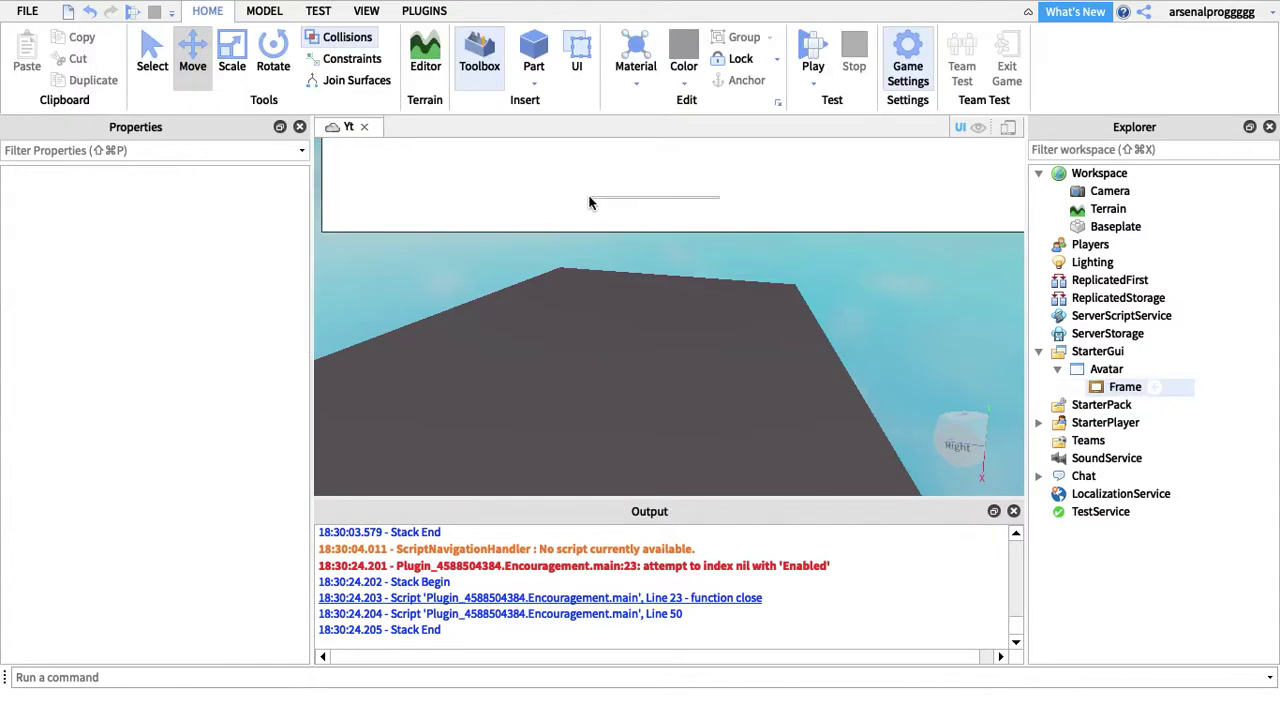
pyautogui.click(1100, 387)
pyautogui.moveTo(826, 255); pyautogui.dragTo(741, 203)
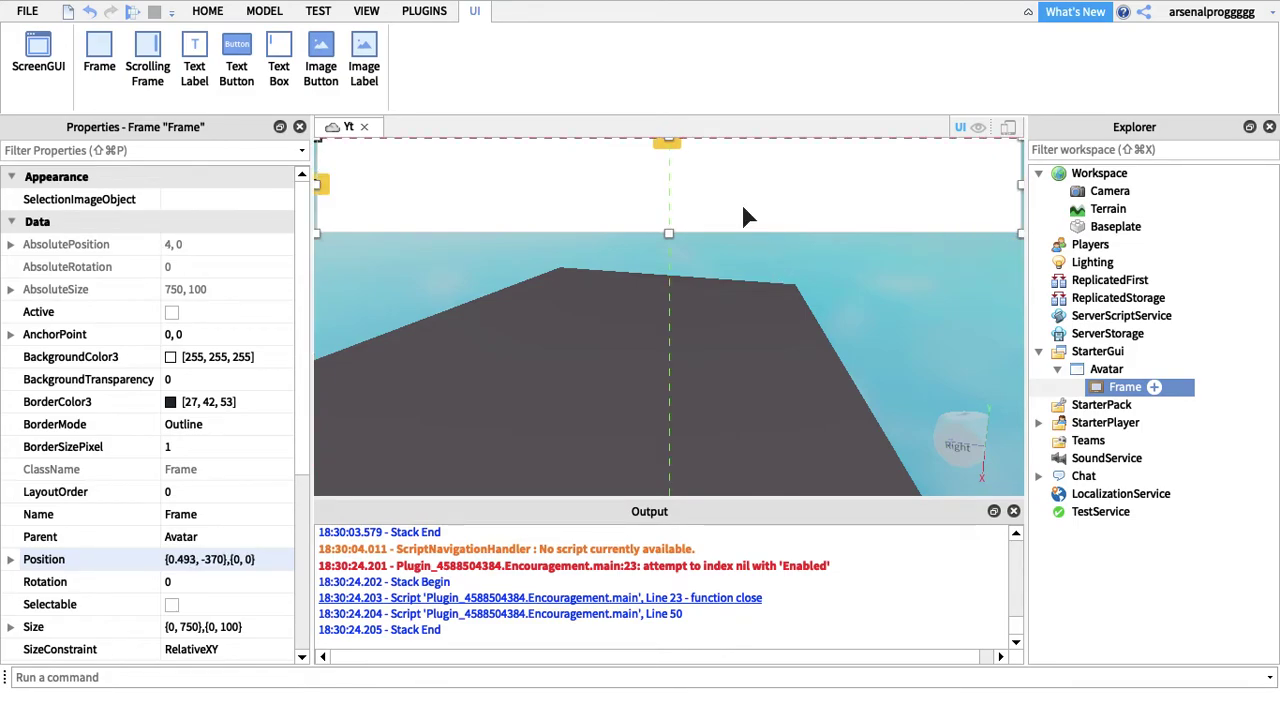
# - Set the Frame's BorderSizePixel to 2
pyautogui.click(768, 282)
pyautogui.click(1110, 388)
pyautogui.rightClick(1120, 388)
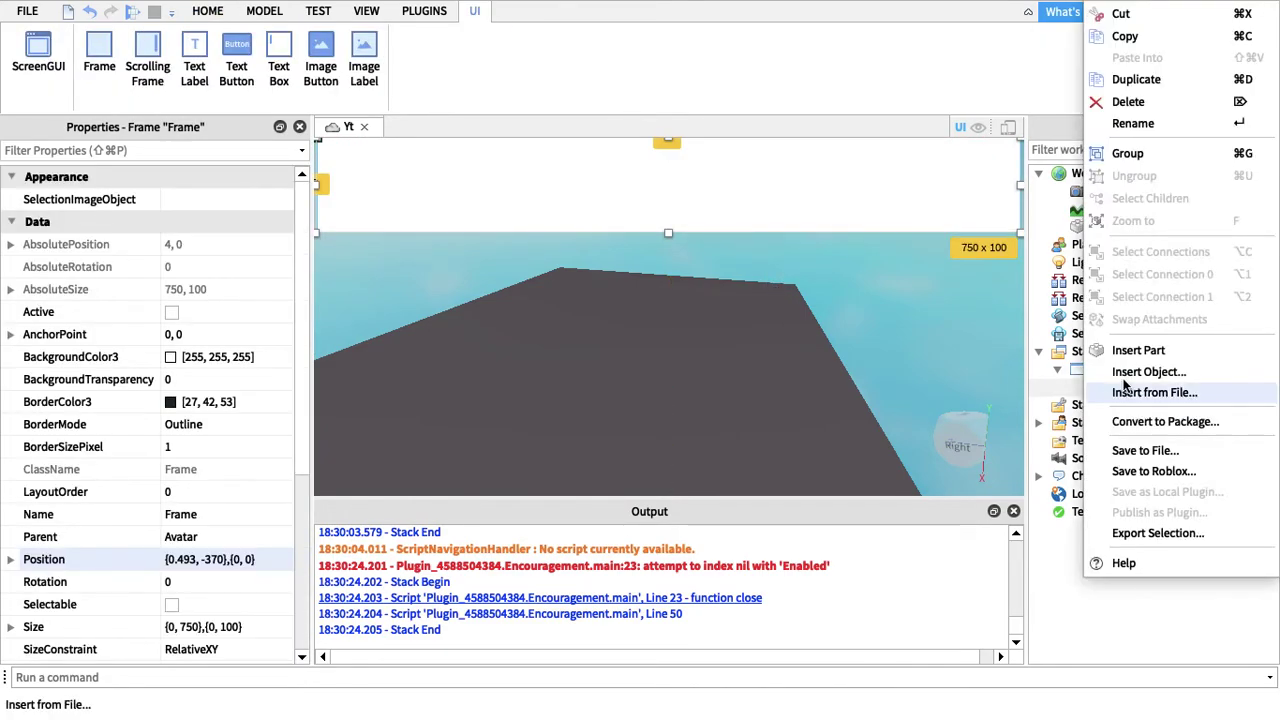
pyautogui.press('Escape')
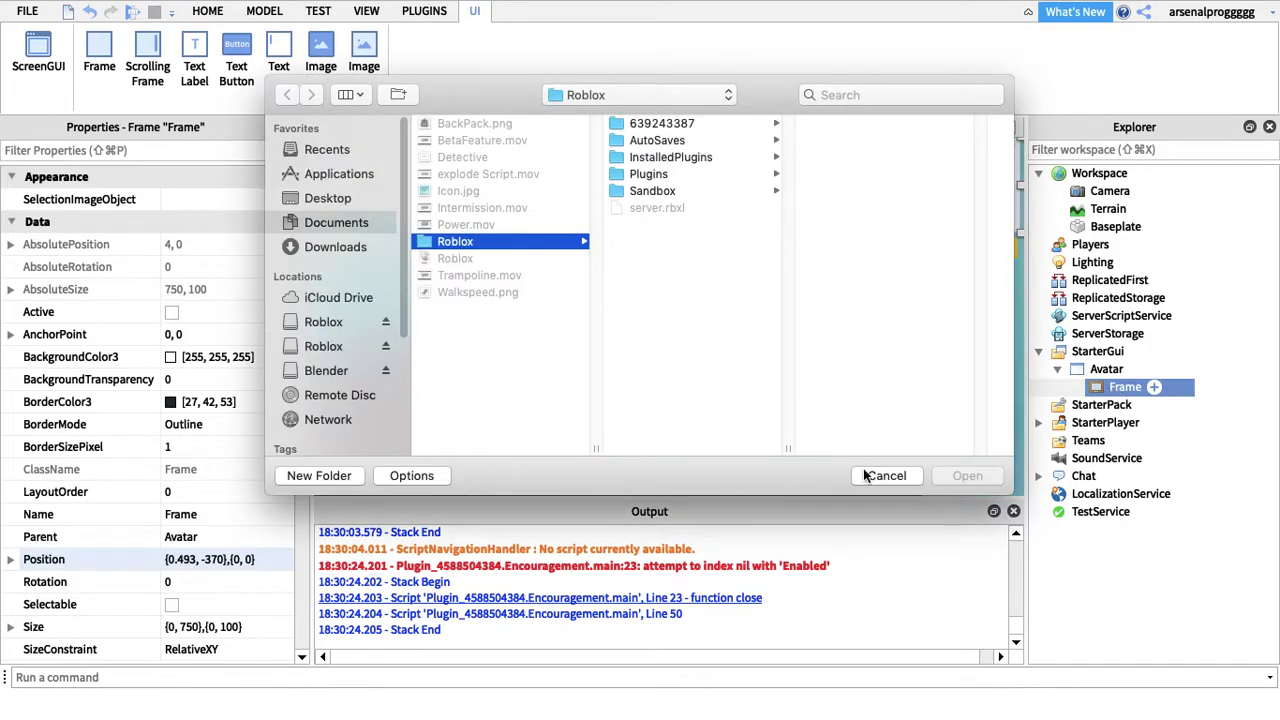
pyautogui.click(880, 476)
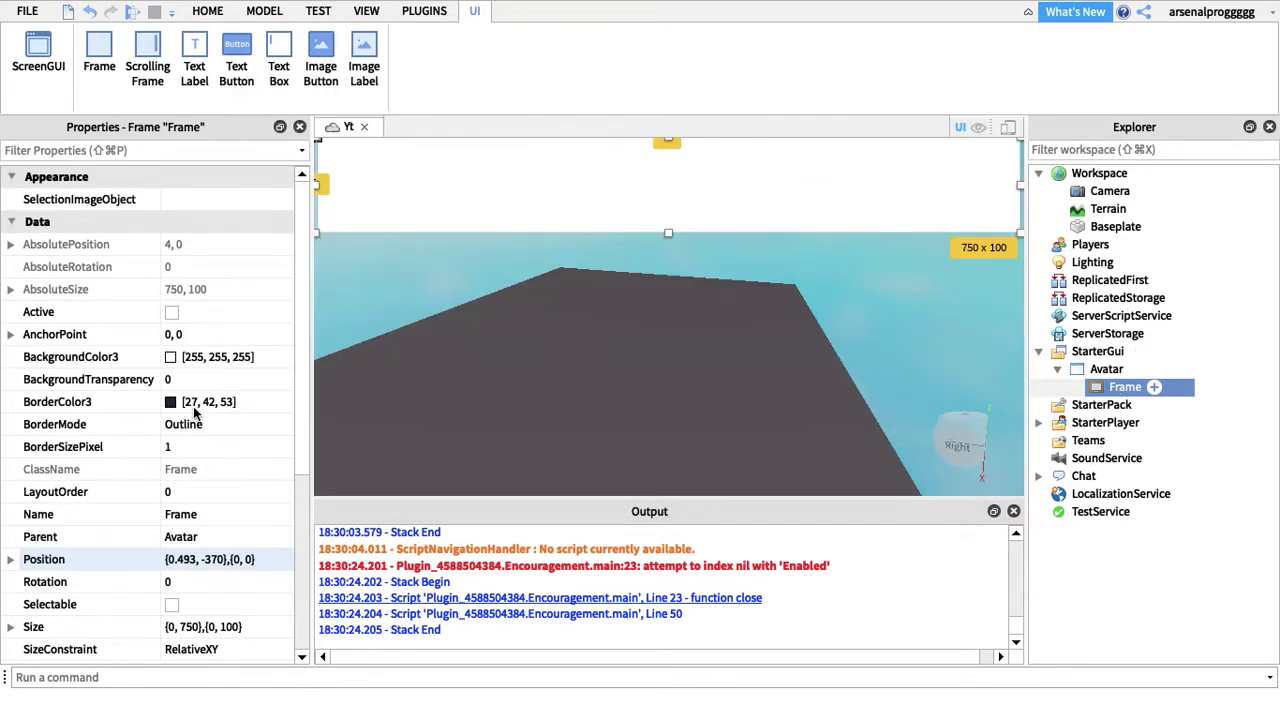
pyautogui.click(209, 448)
pyautogui.write('2')
pyautogui.press('Return')
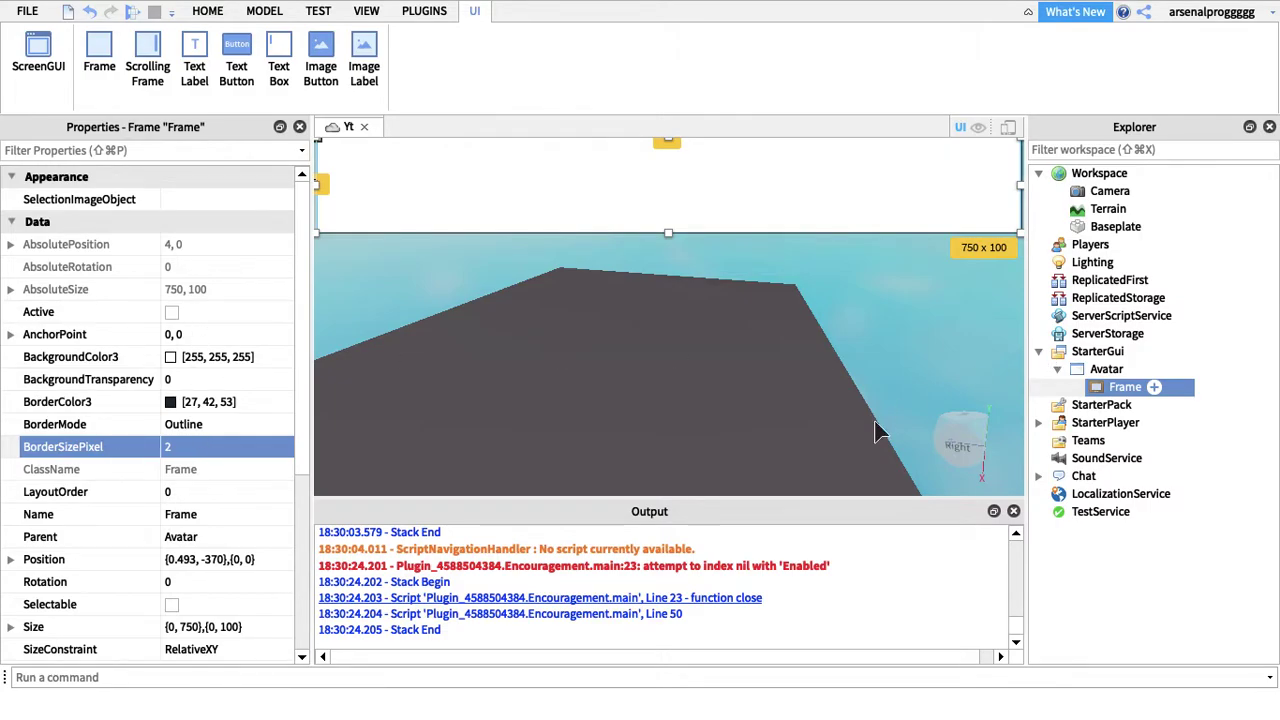
# - Insert a UIGridLayout inside the Frame
pyautogui.rightClick(1113, 390)
pyautogui.click(1140, 369)
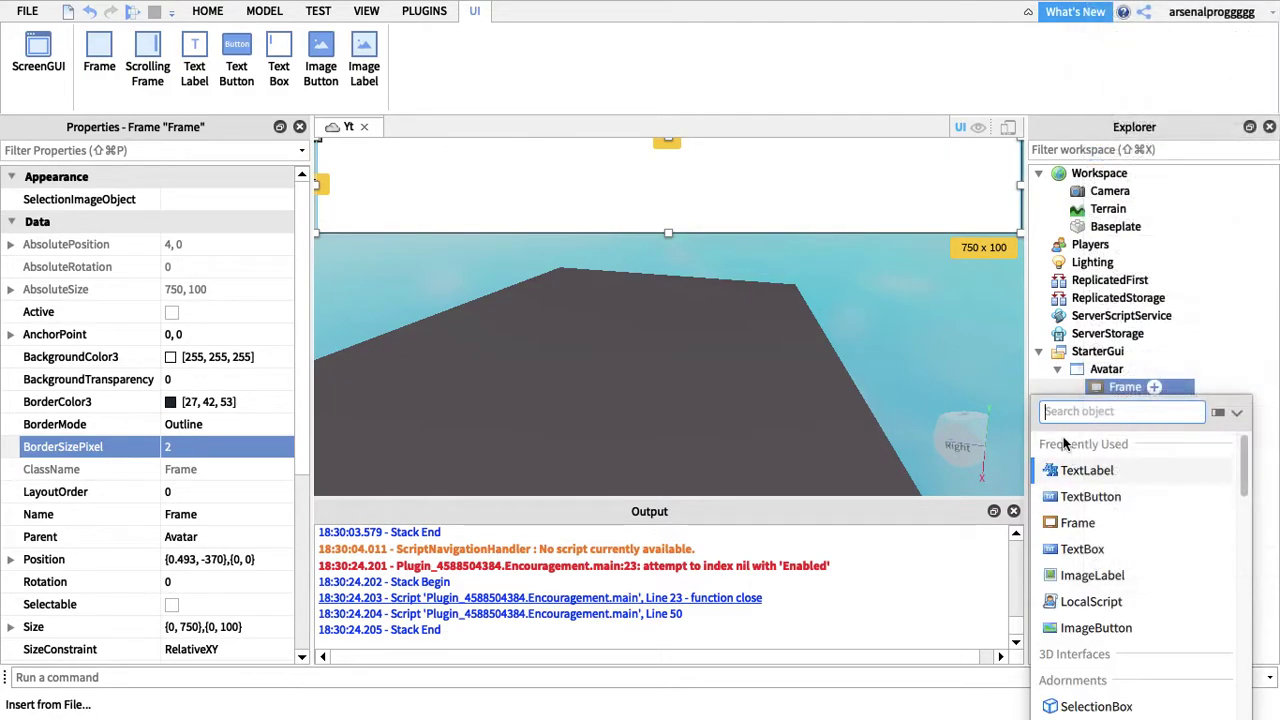
pyautogui.write('ui')
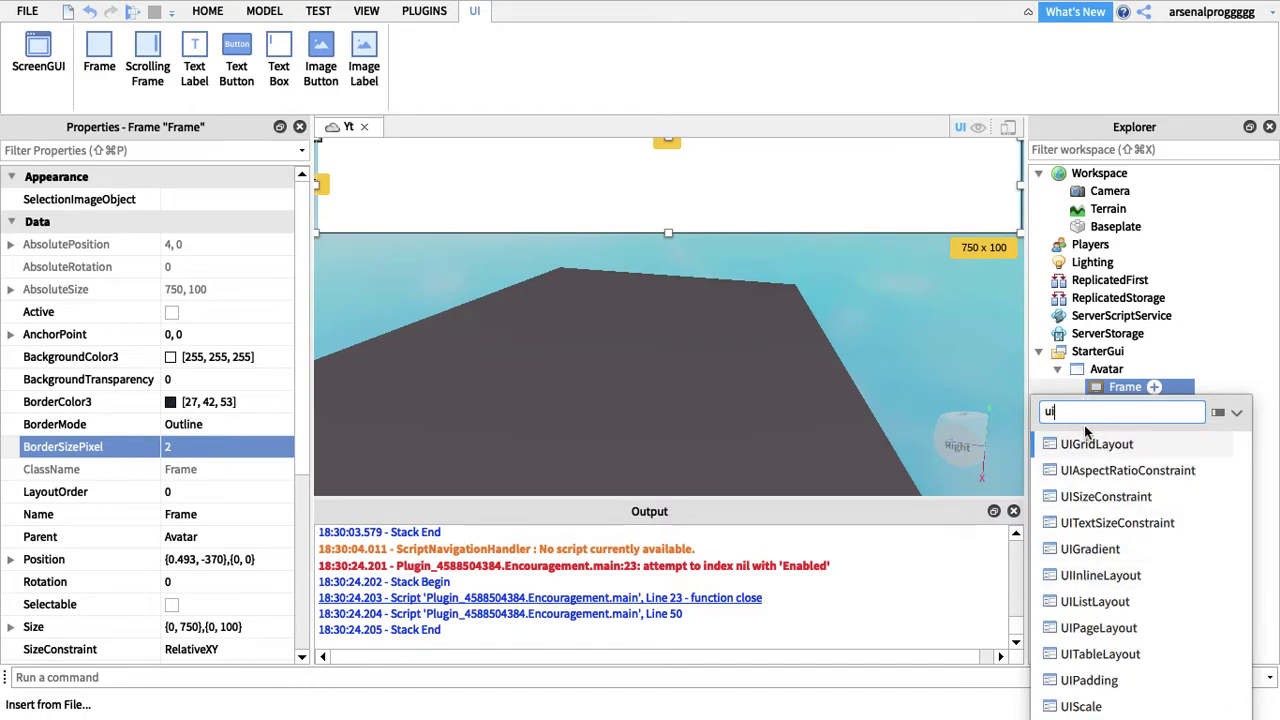
pyautogui.click(1090, 440)
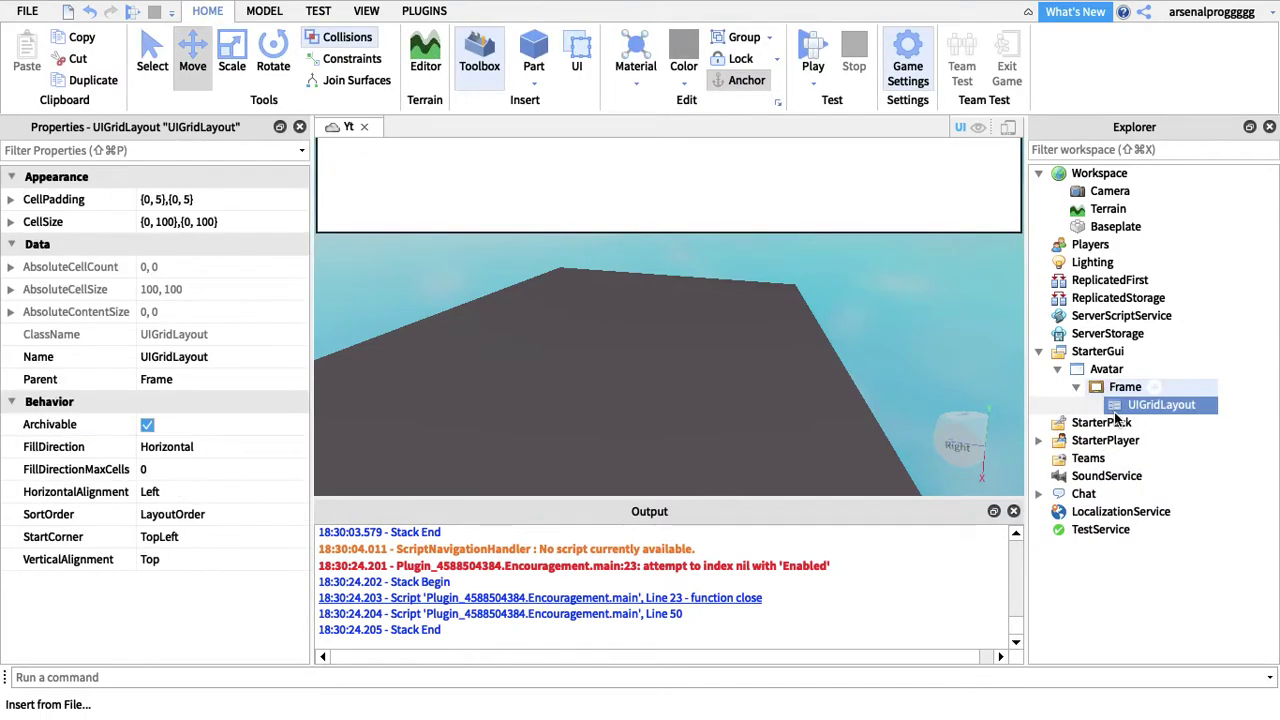
pyautogui.click(1122, 404)
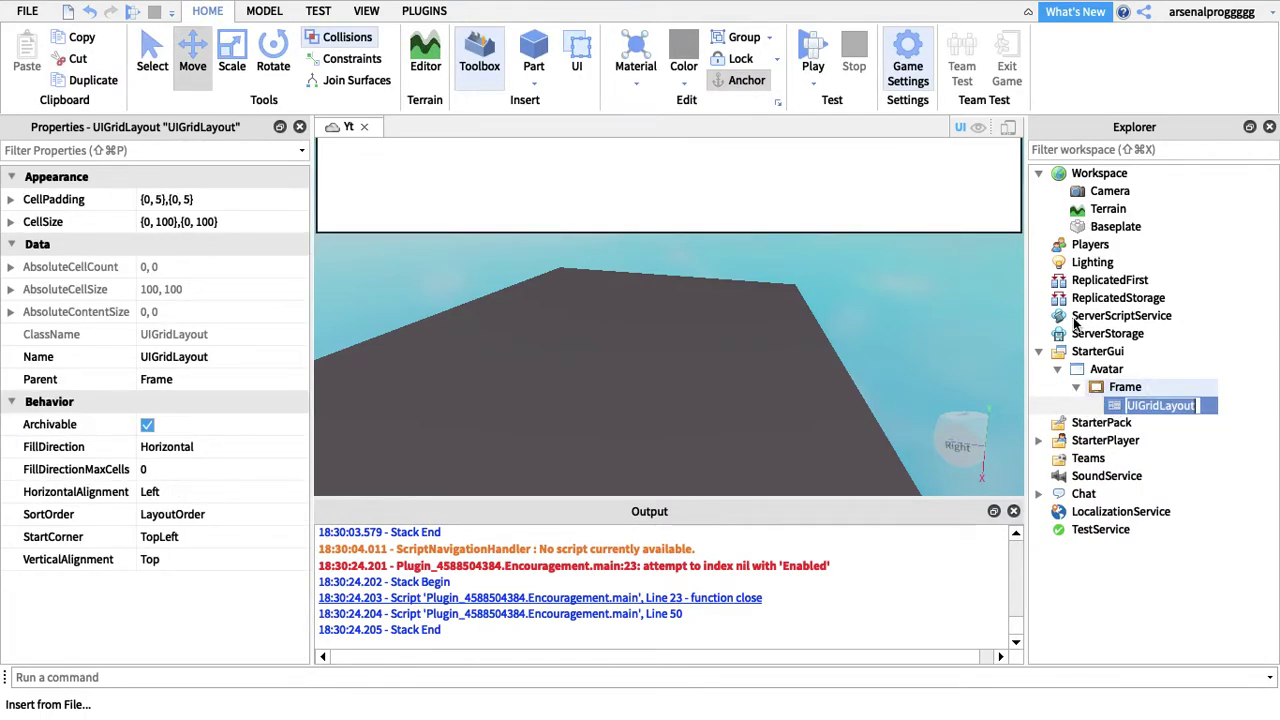
# - Add a Script to ServerScriptService and clear its default print line
pyautogui.rightClick(1080, 315)
pyautogui.click(1133, 372)
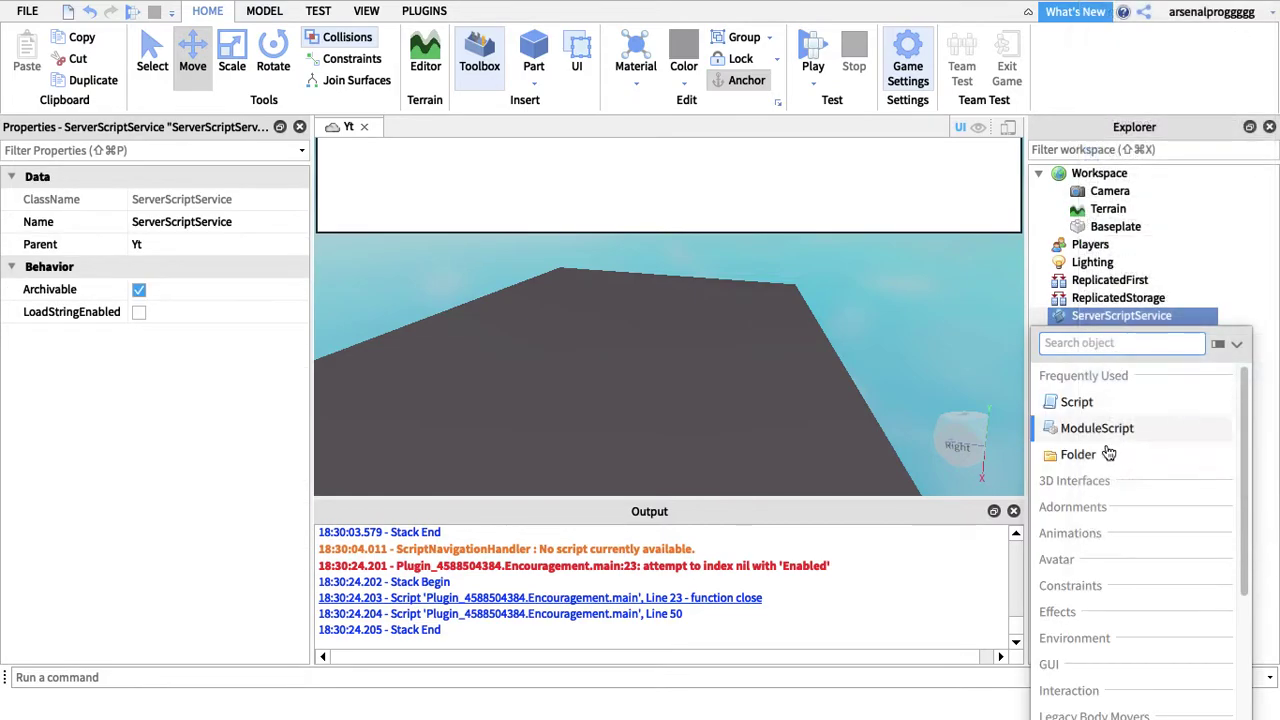
pyautogui.click(1058, 405)
pyautogui.press('BackSpace')
# - Write game.Players.PlayerAdded:Connect(function(plr) ... end) in the script
pyautogui.write('ga')
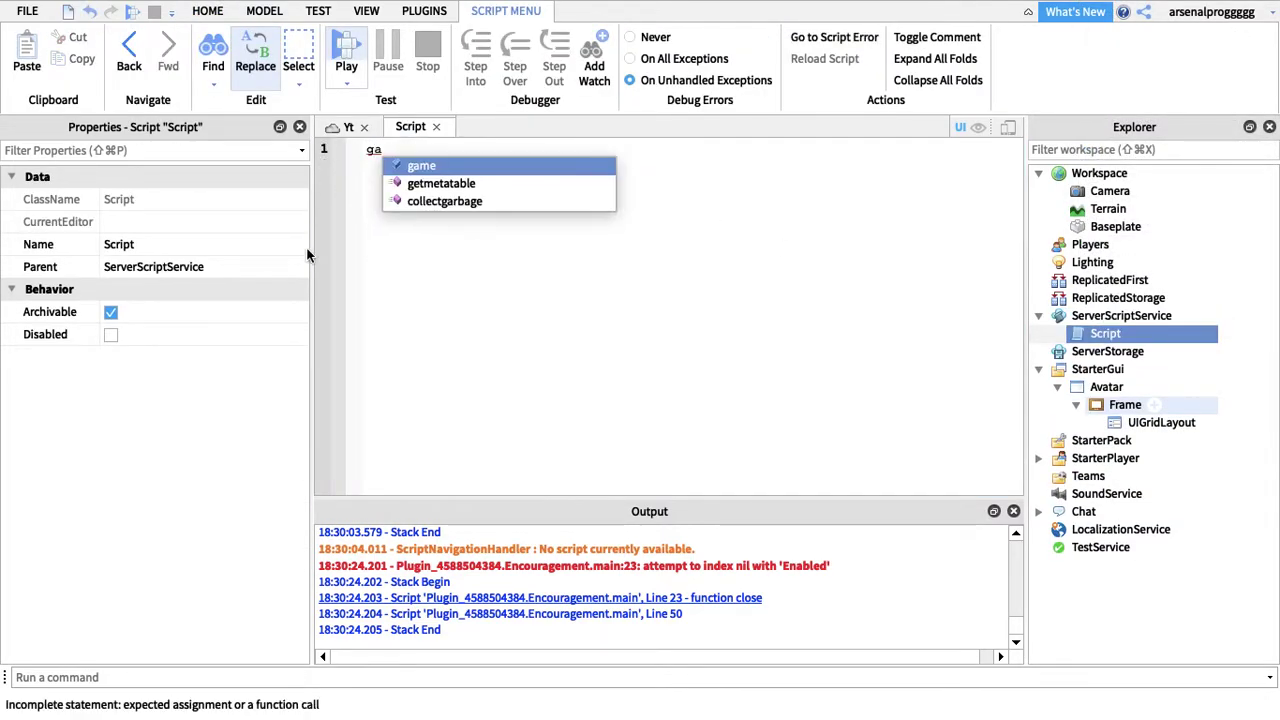
pyautogui.write('me.pl')
pyautogui.press('Tab')
pyautogui.write('.pl')
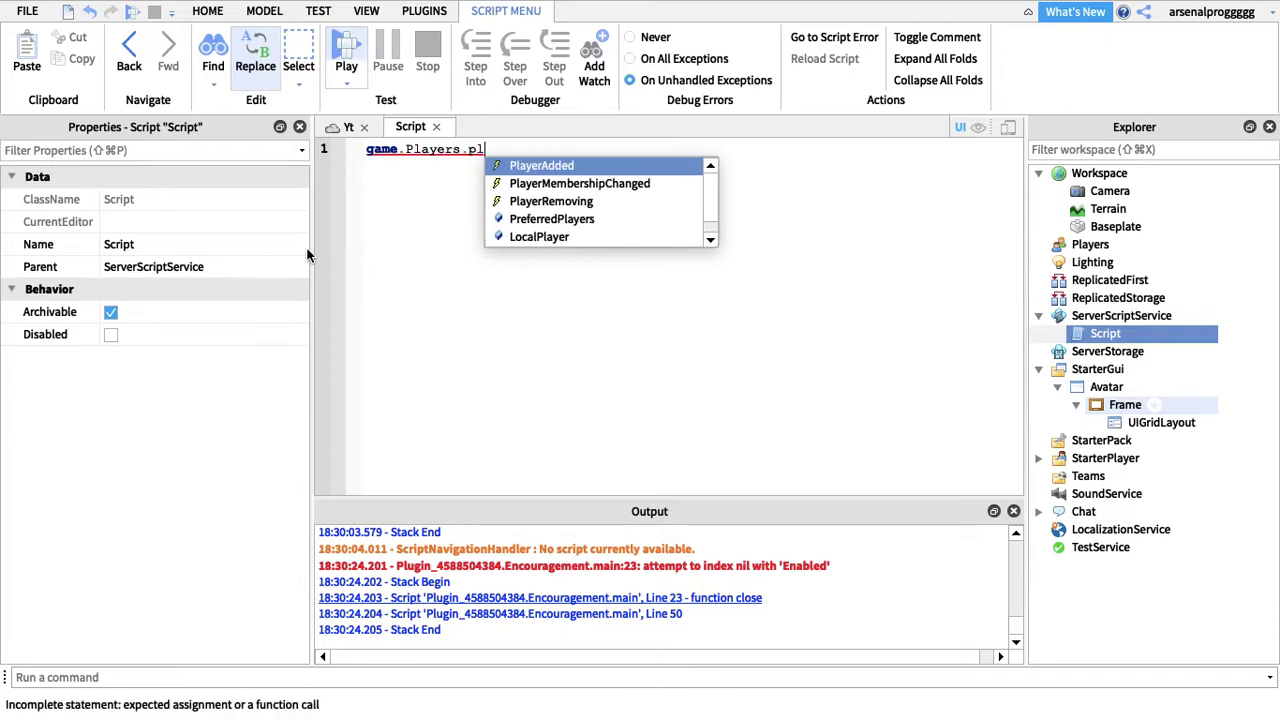
pyautogui.press('Tab')
pyautogui.write(':')
pyautogui.press('Tab')
pyautogui.write('f')
pyautogui.press('Tab')
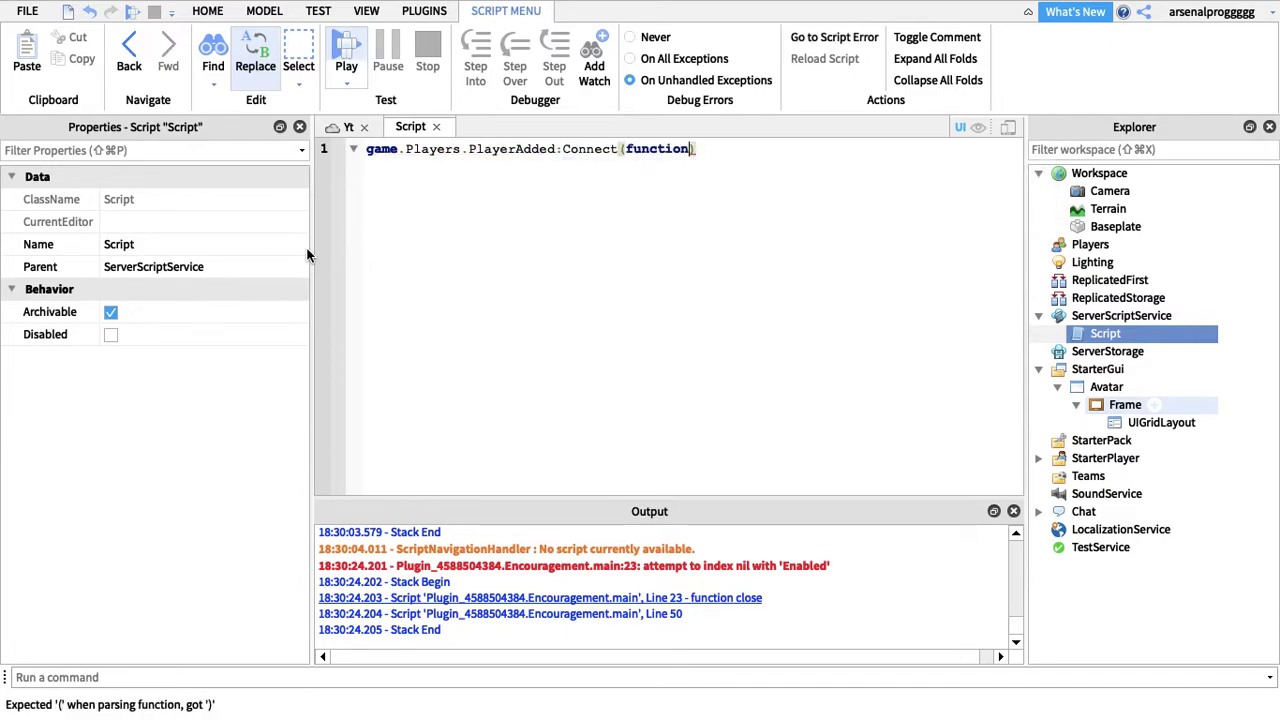
pyautogui.write('()')
pyautogui.press('Return')
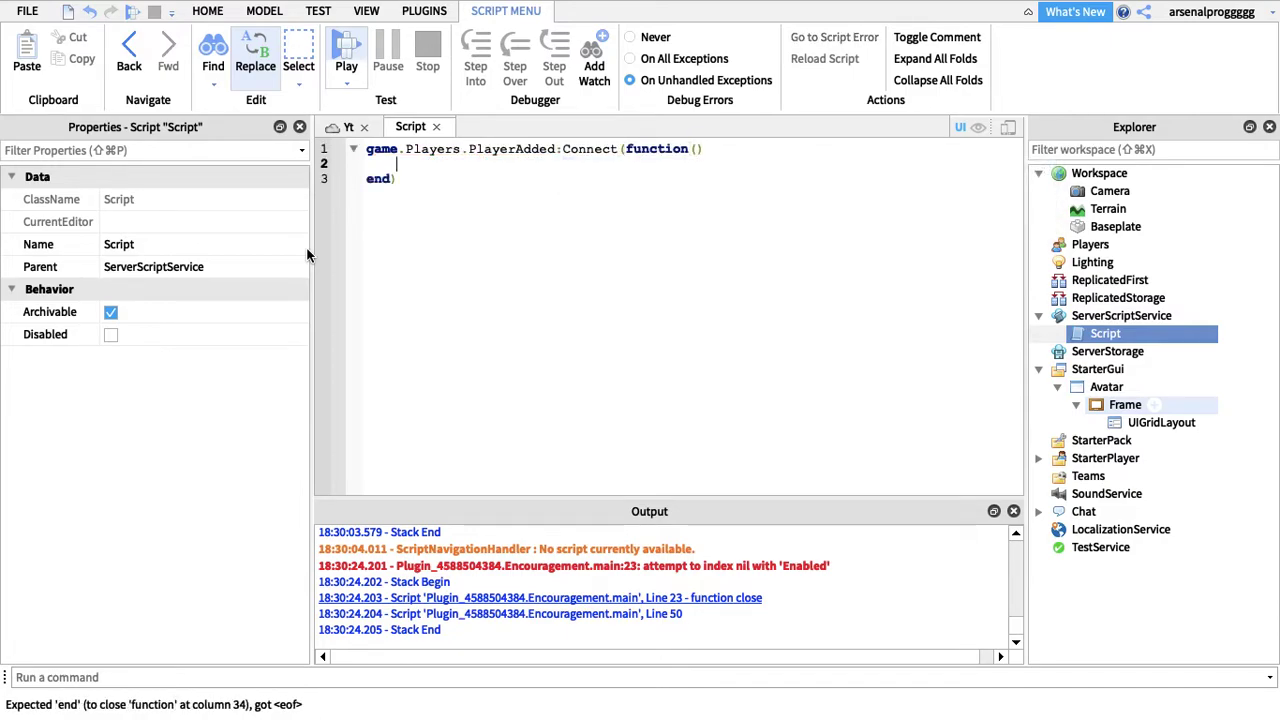
pyautogui.press('Return')
pyautogui.press('Return')
pyautogui.press('Return')
pyautogui.press('Return')
pyautogui.click(694, 148)
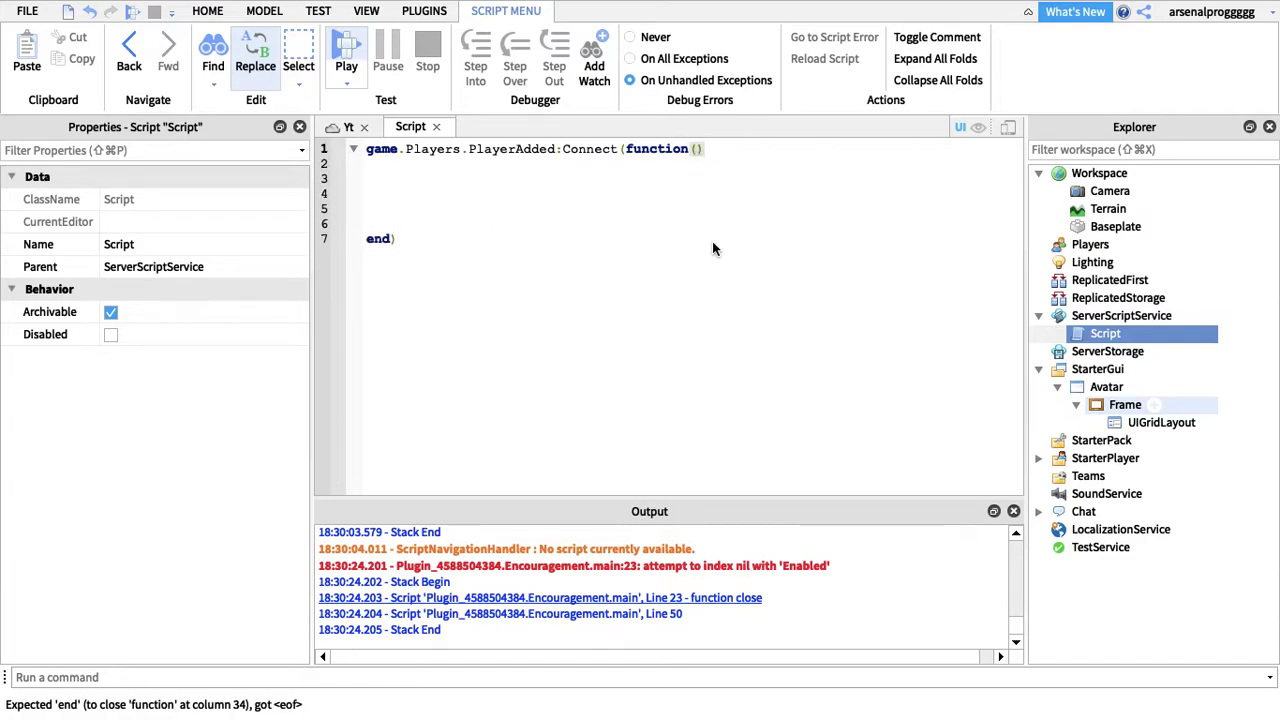
pyautogui.write('plr')
# - Add the line local id = plr.UserId inside the function
pyautogui.press('Down')
pyautogui.press('Down')
pyautogui.press('Down')
pyautogui.write('pl')
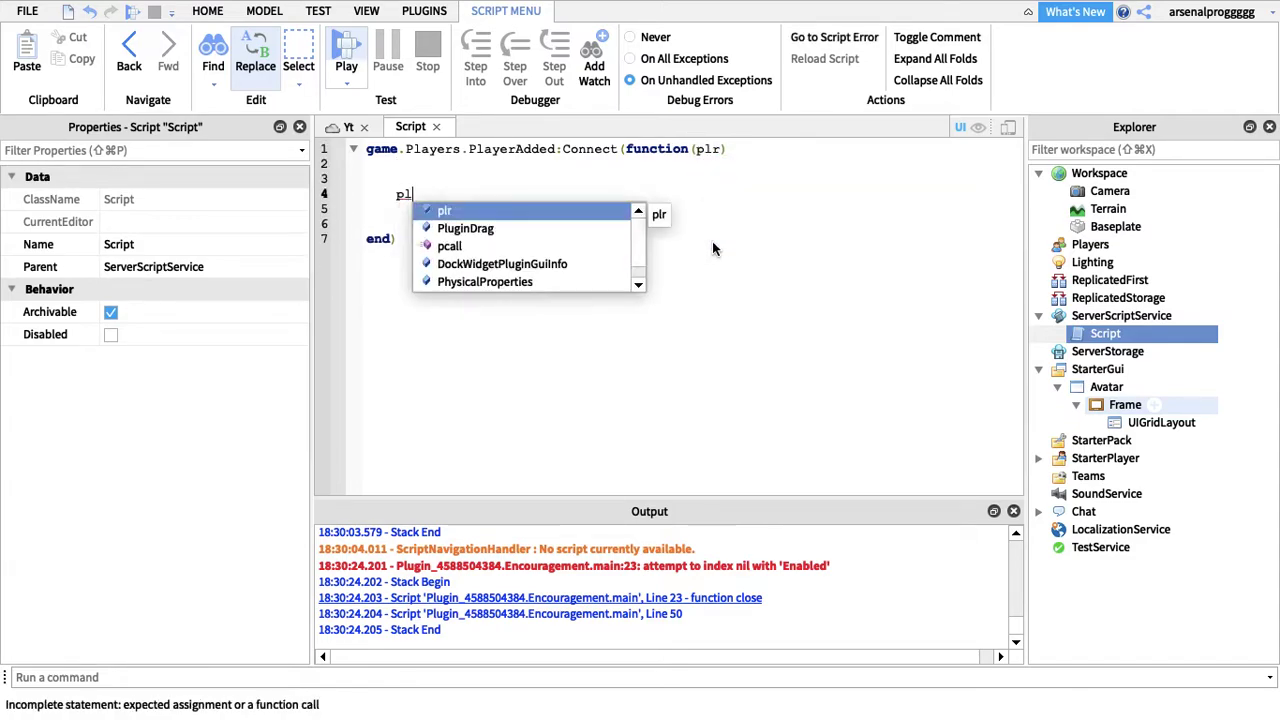
pyautogui.write('r')
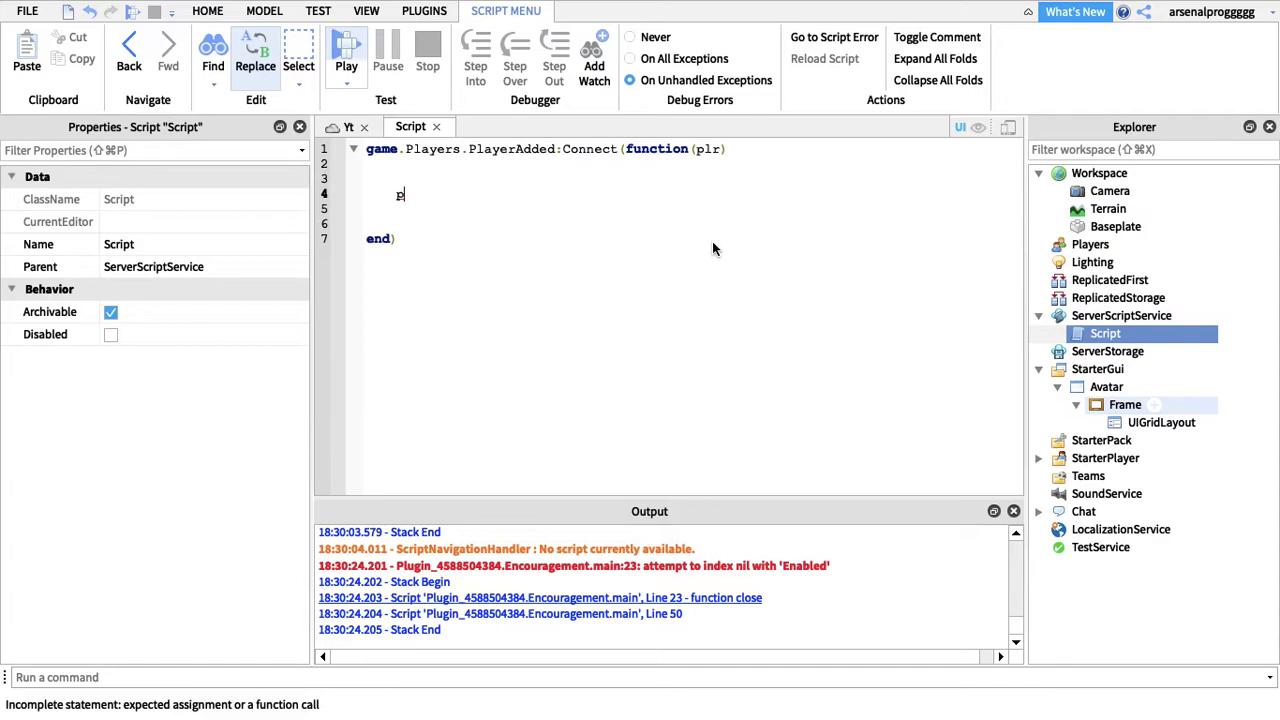
pyautogui.press('BackSpace')
pyautogui.write('l')
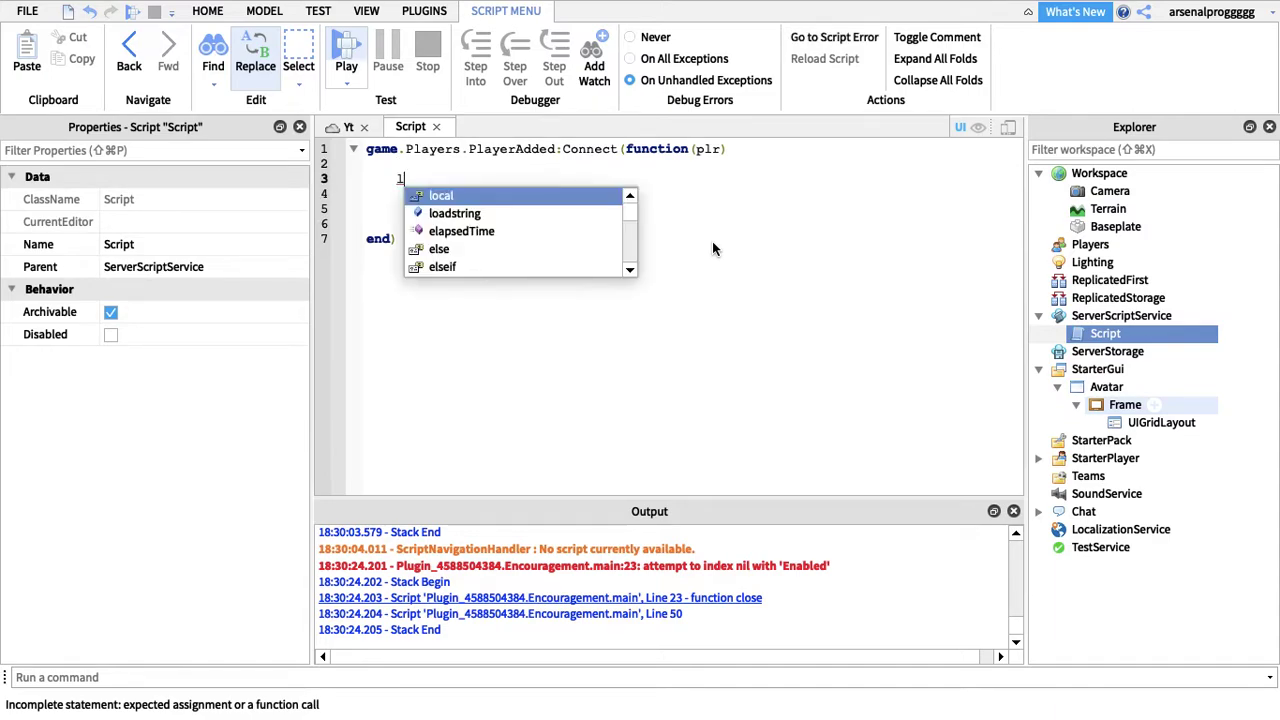
pyautogui.press('Tab')
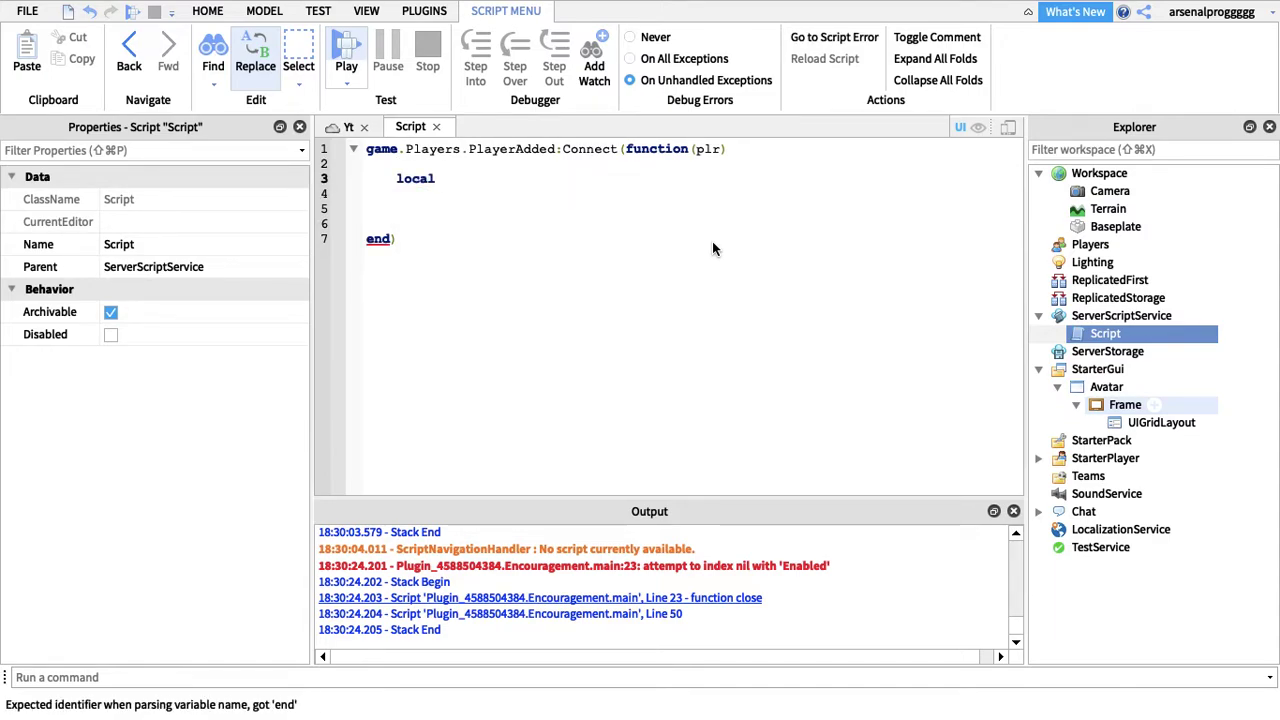
pyautogui.write('id = p')
pyautogui.press('Tab')
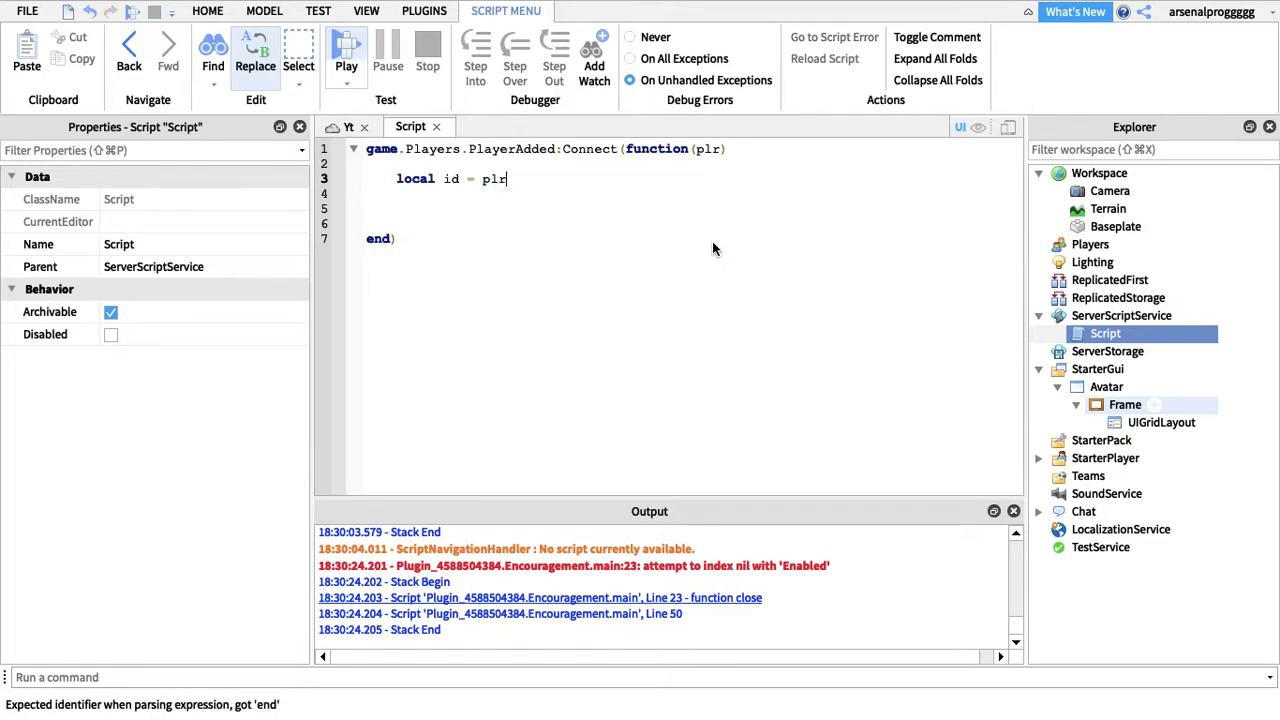
pyautogui.write('.User')
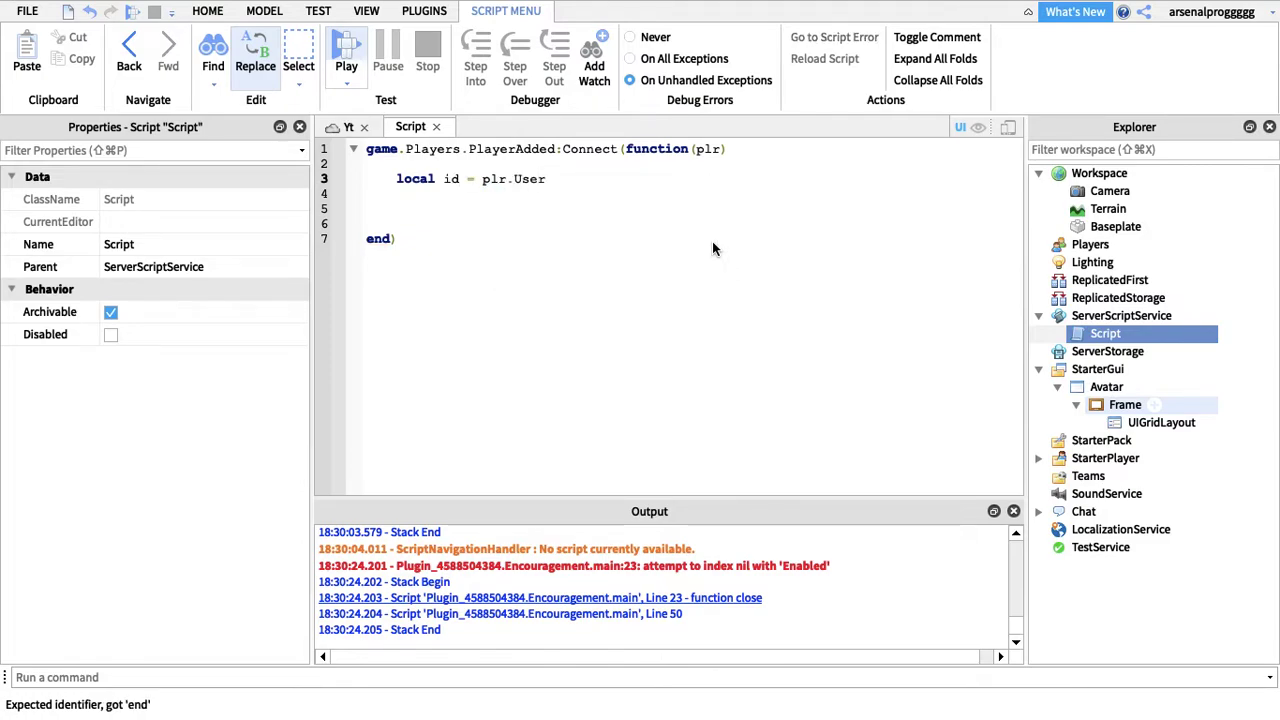
pyautogui.write('Id')
pyautogui.press('Return')
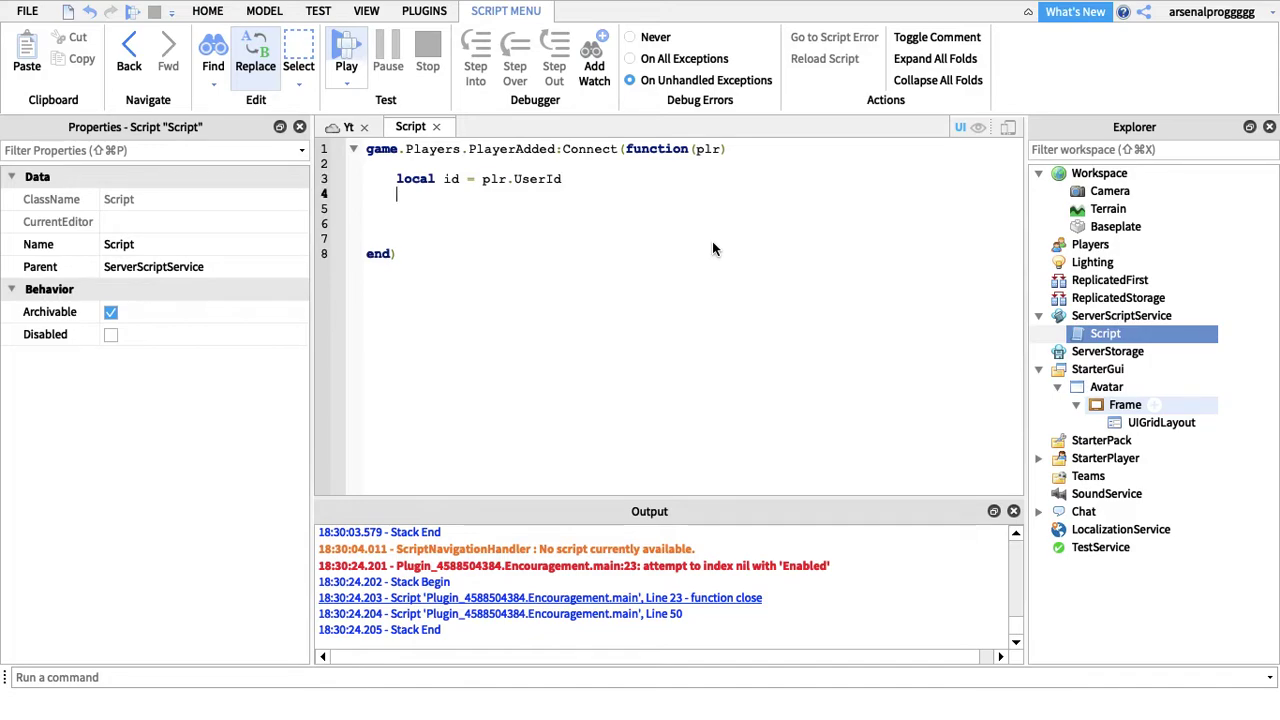
# - Add the line local image = Instance.new("ImageLabel")
pyautogui.write('local imag')
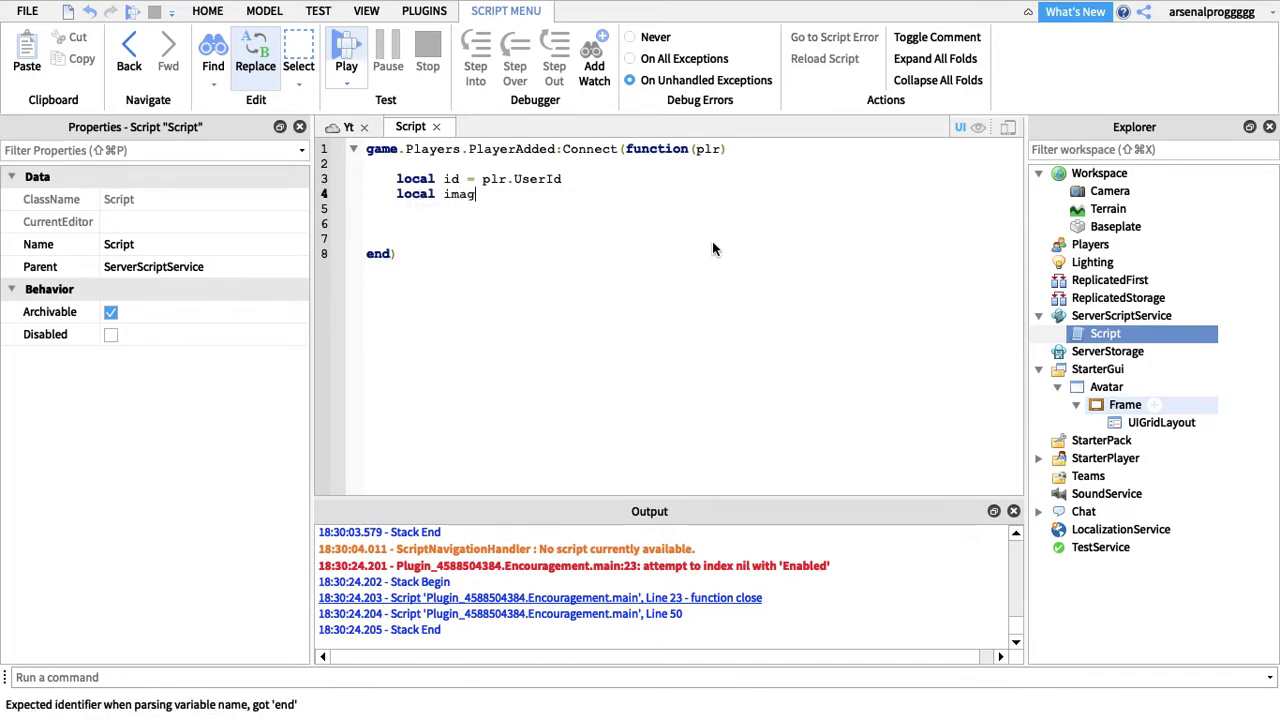
pyautogui.write('e = I')
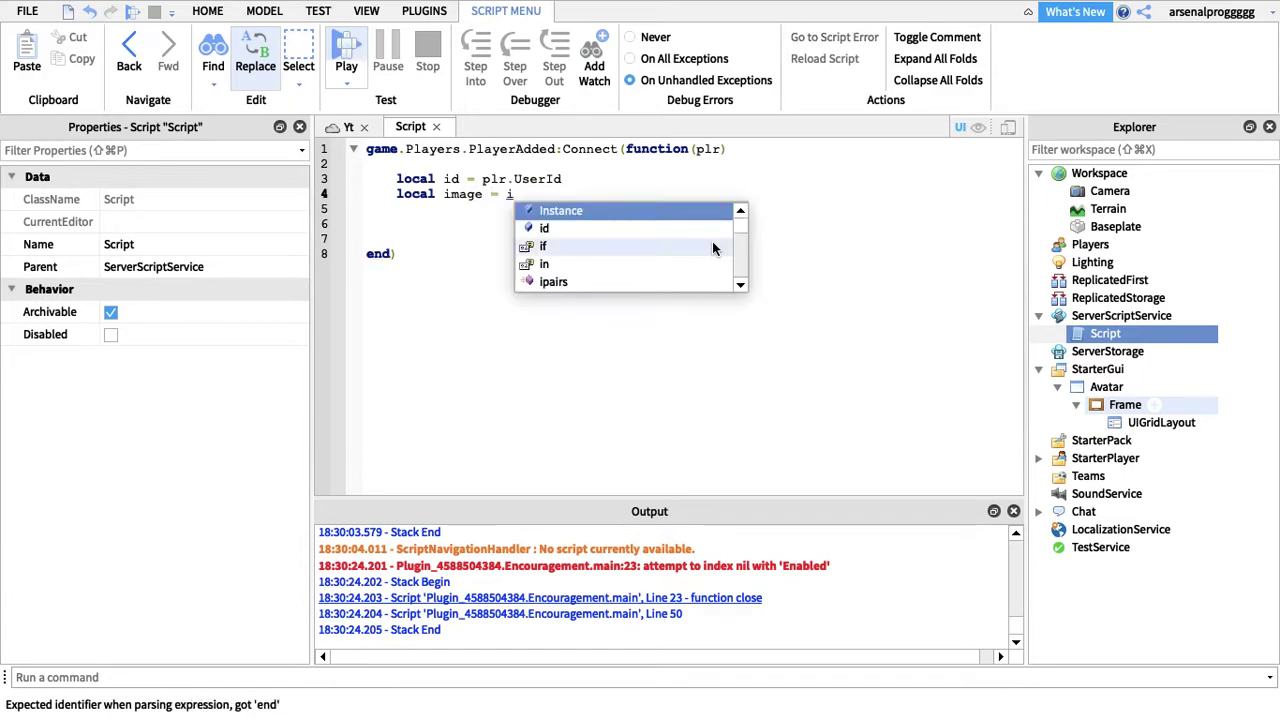
pyautogui.press('Tab')
pyautogui.write('.')
pyautogui.press('Tab')
pyautogui.write('("')
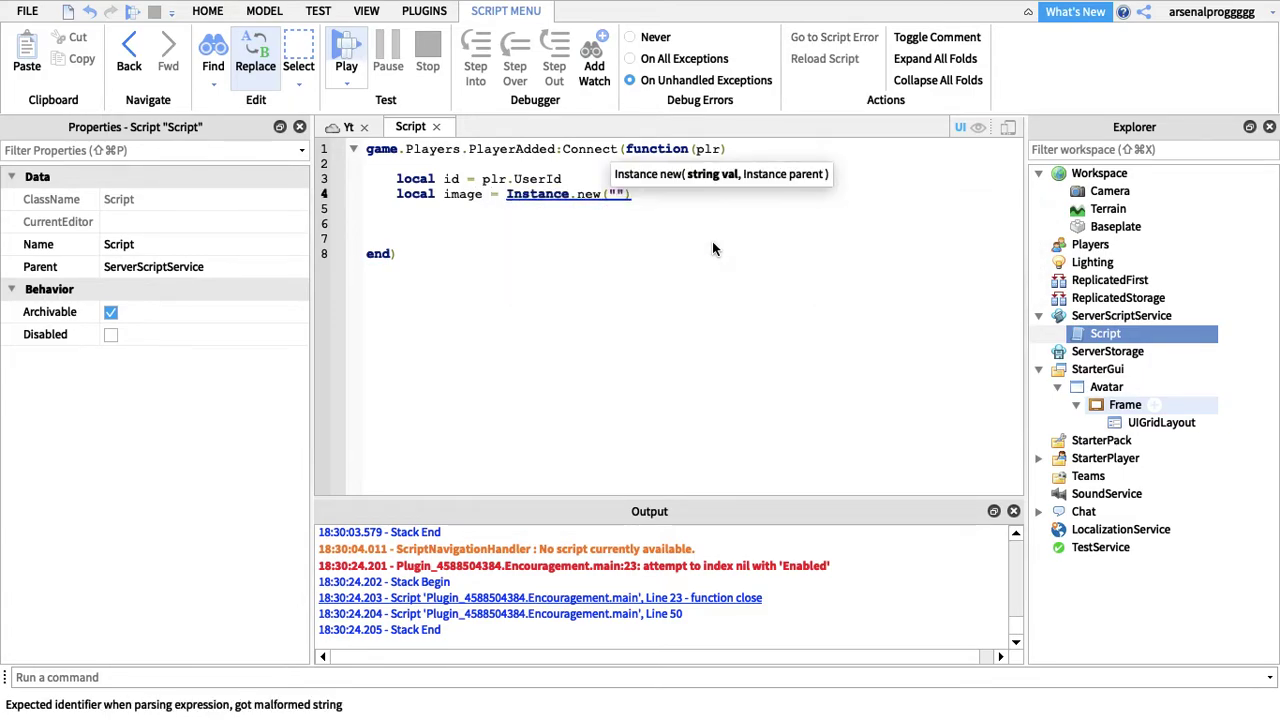
pyautogui.write('in')
pyautogui.press('BackSpace')
pyautogui.write('ma')
pyautogui.press('Tab')
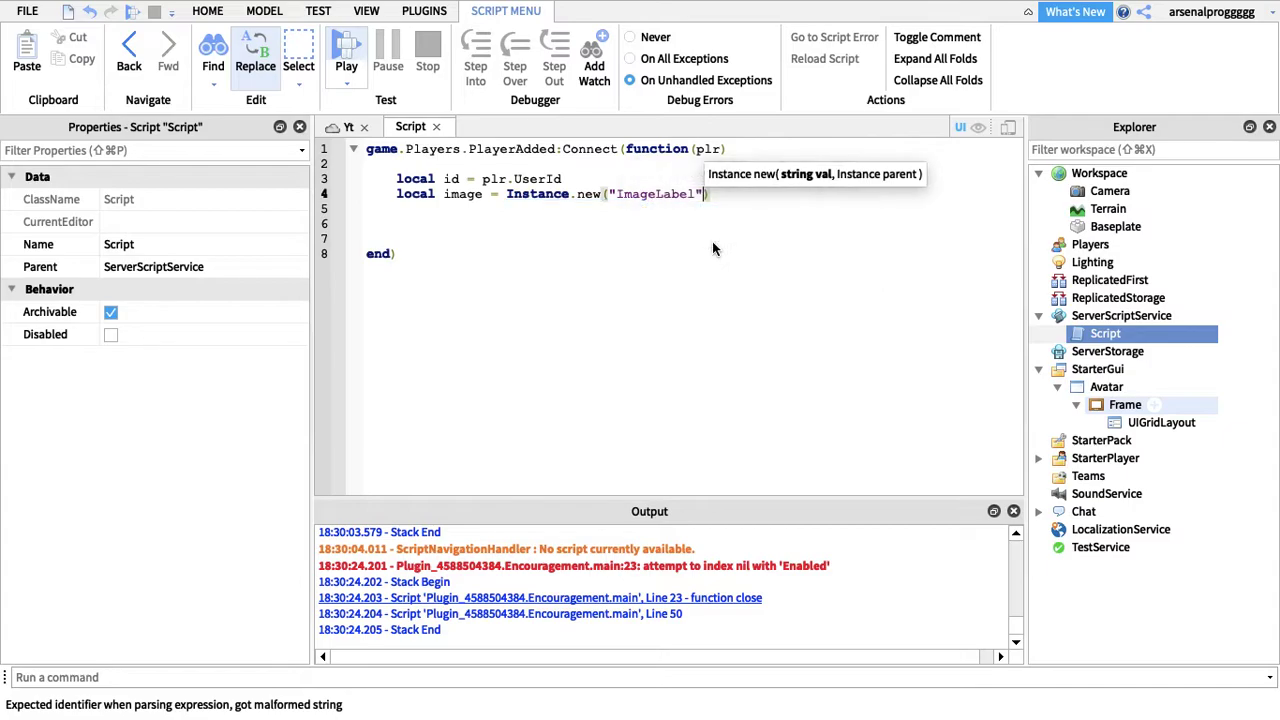
pyautogui.press('Down')
pyautogui.press('Up')
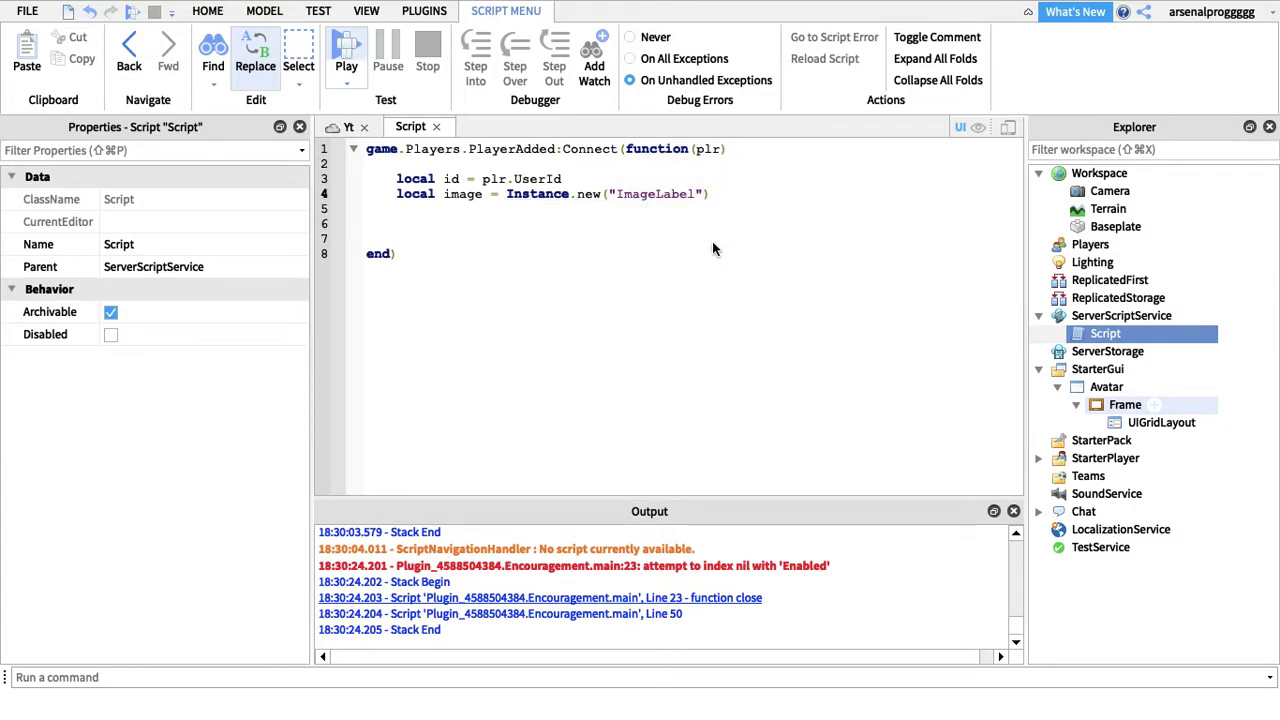
pyautogui.press('Return')
pyautogui.press('Return')
pyautogui.press('Up')
pyautogui.press('Up')
pyautogui.press('Up')
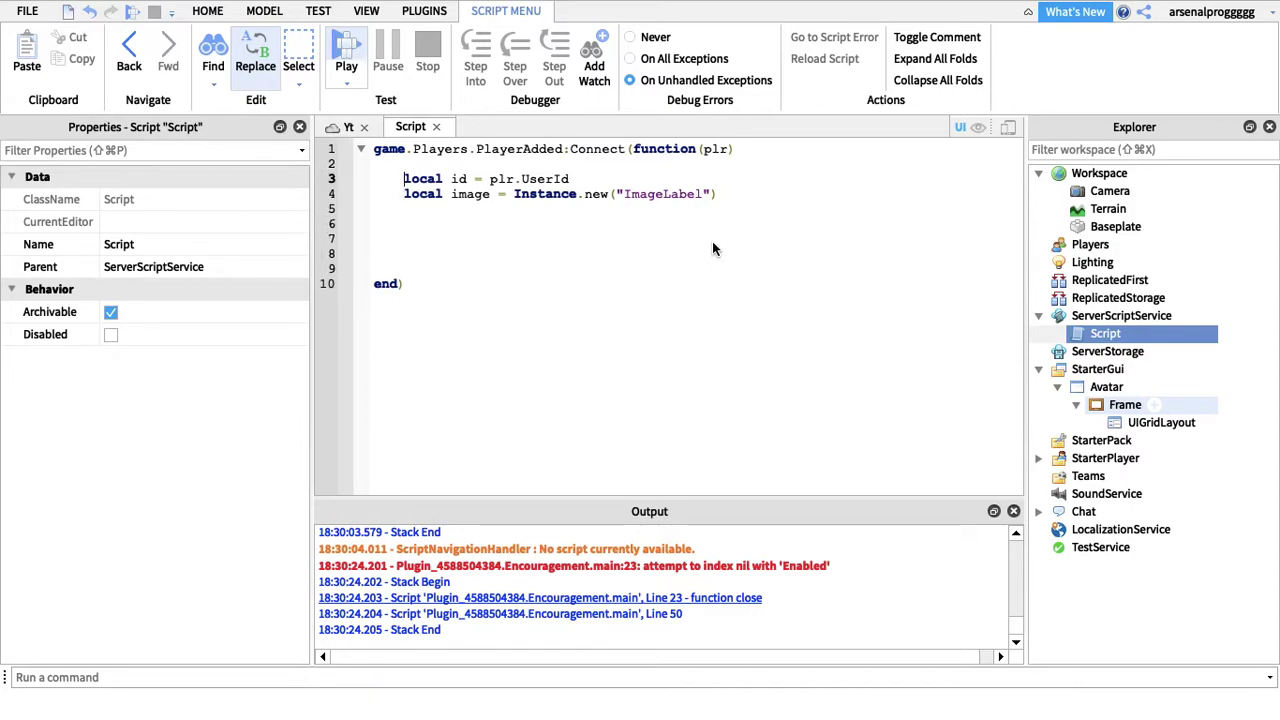
# - Add local fr = plr.PlayerGui:WaitForChild("Avatar").Frame to the script
pyautogui.press('Up')
pyautogui.write('local fr')
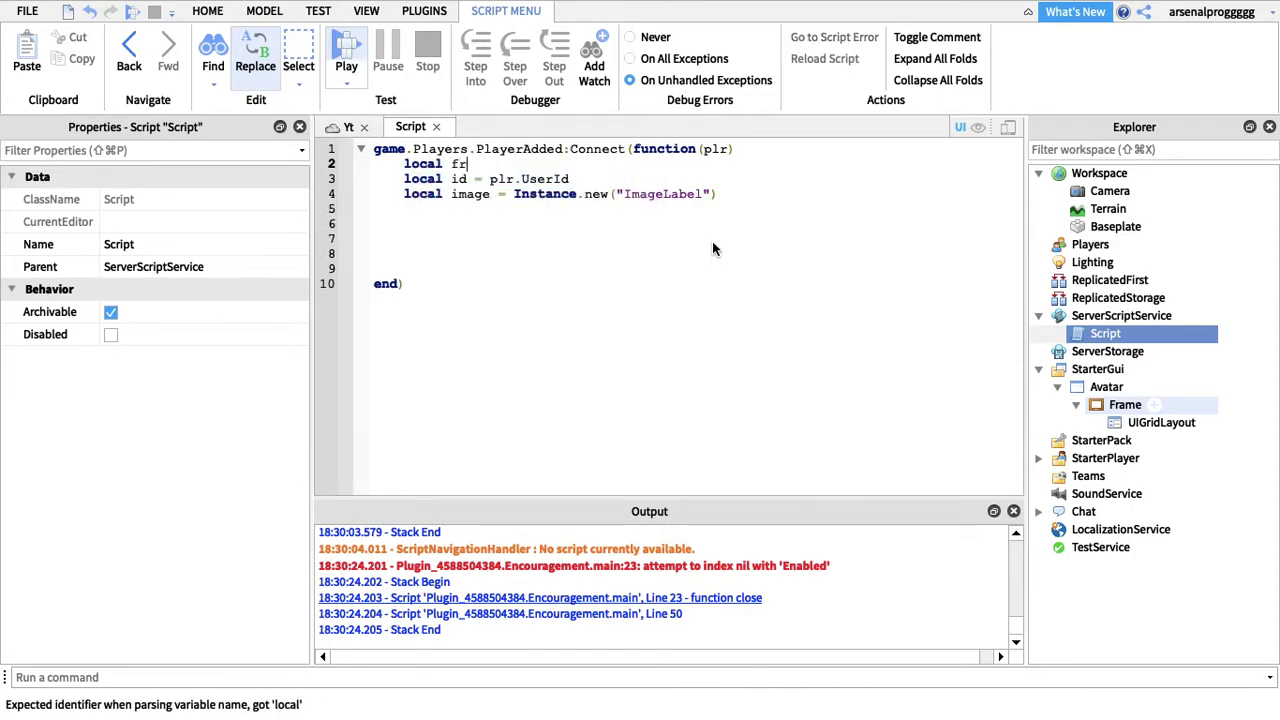
pyautogui.write('ame = ')
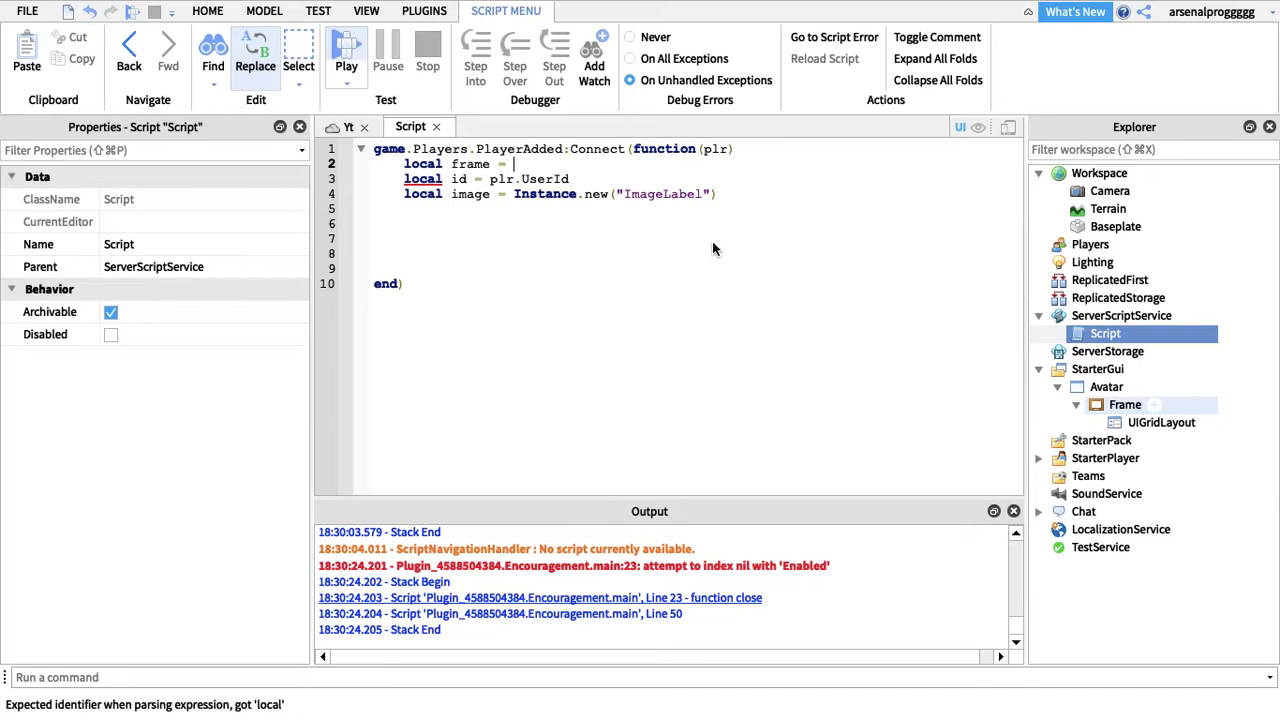
pyautogui.write('plr.')
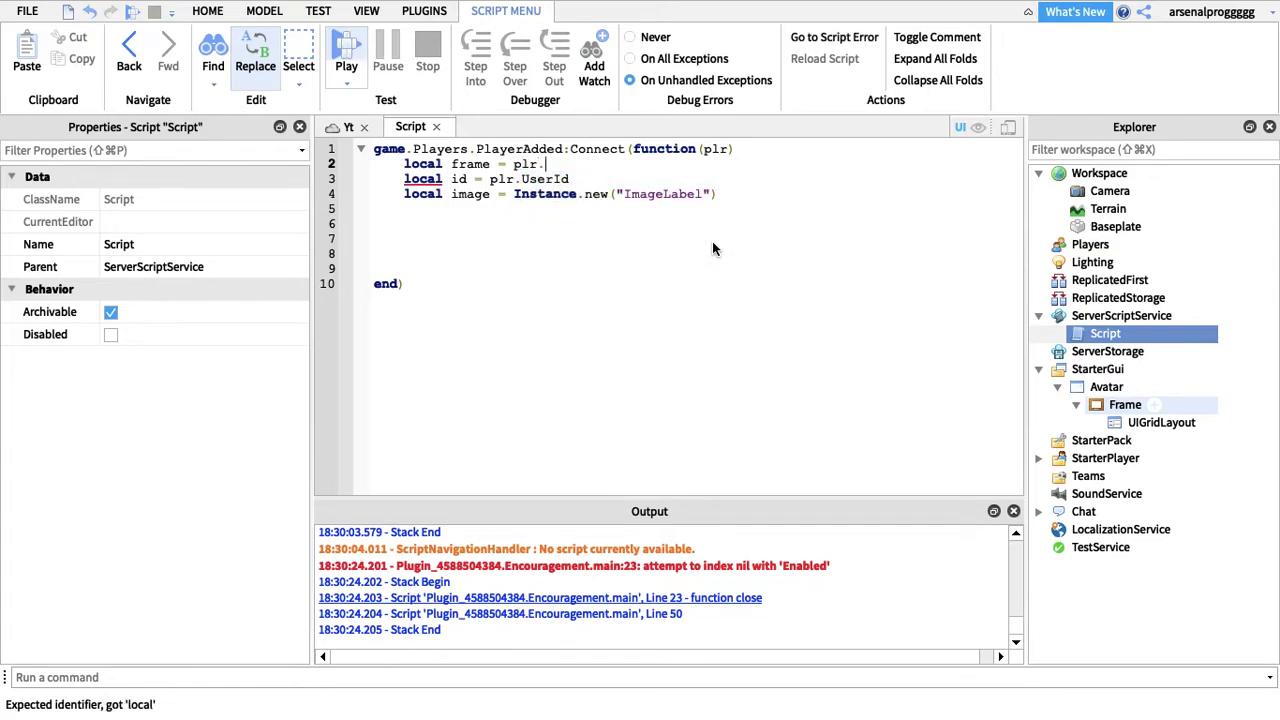
pyautogui.write('PlayerG')
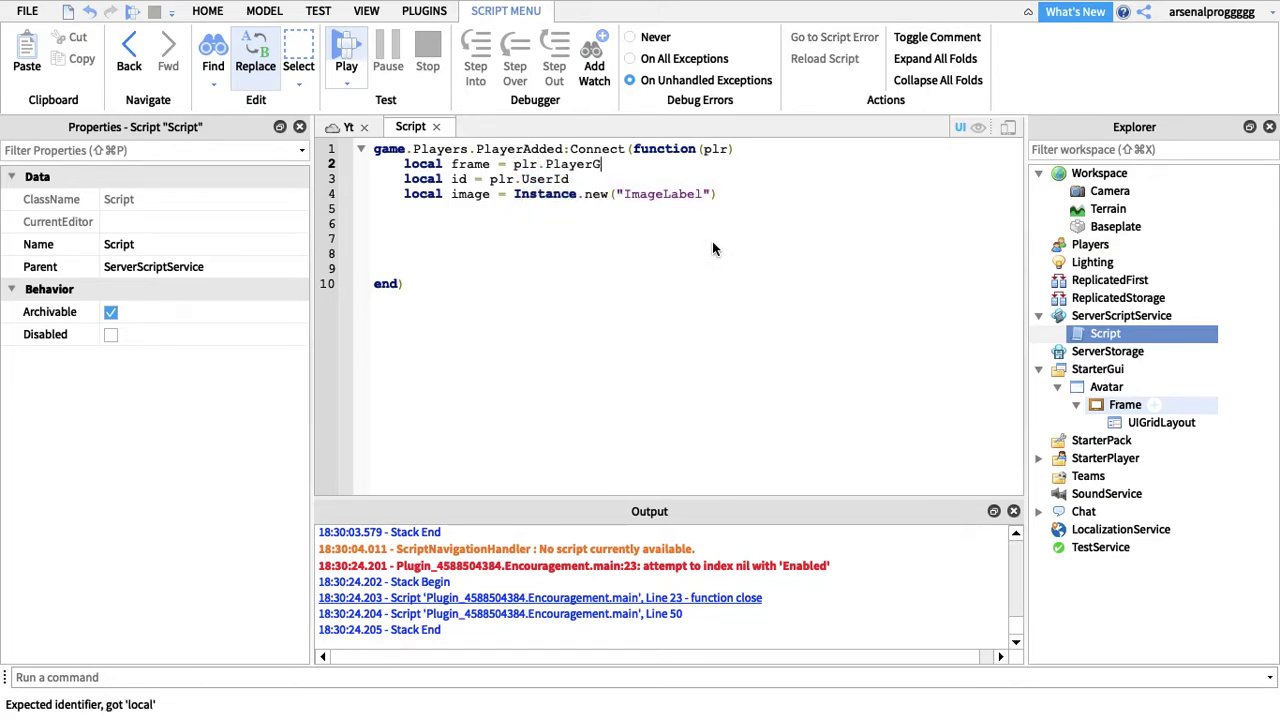
pyautogui.write('ui:W')
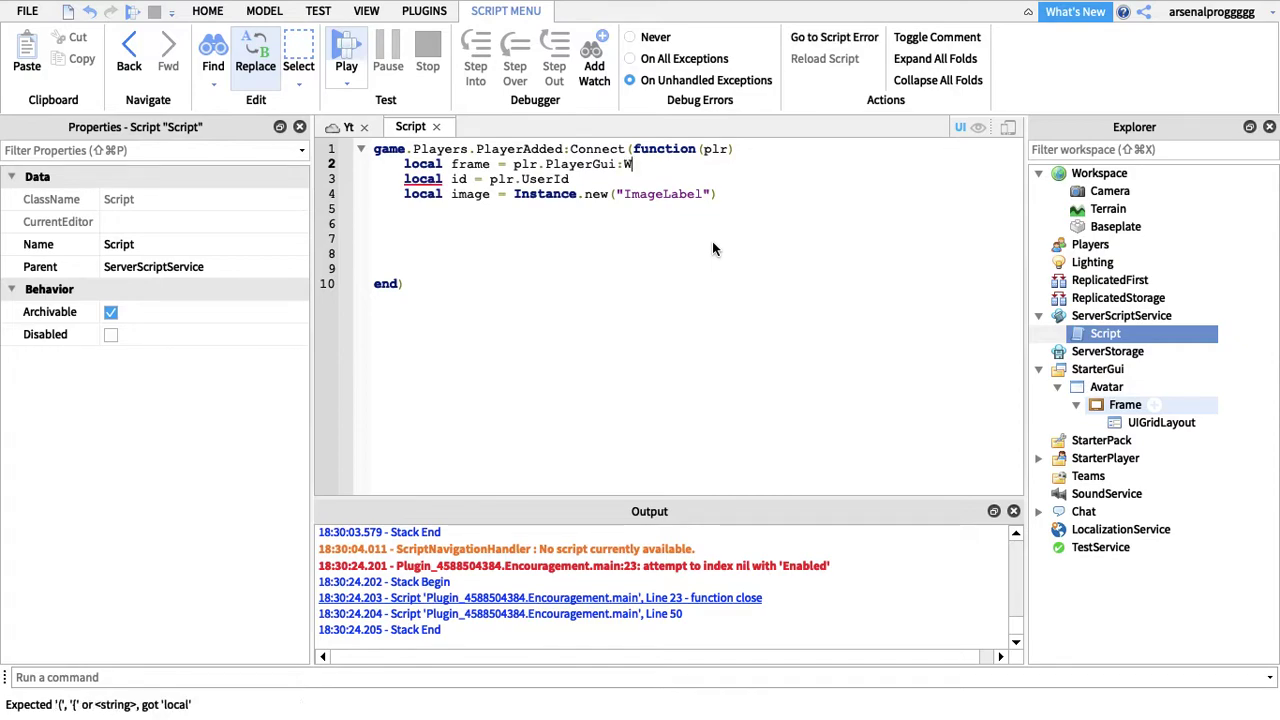
pyautogui.write('ait')
pyautogui.write('F')
pyautogui.write('orChil')
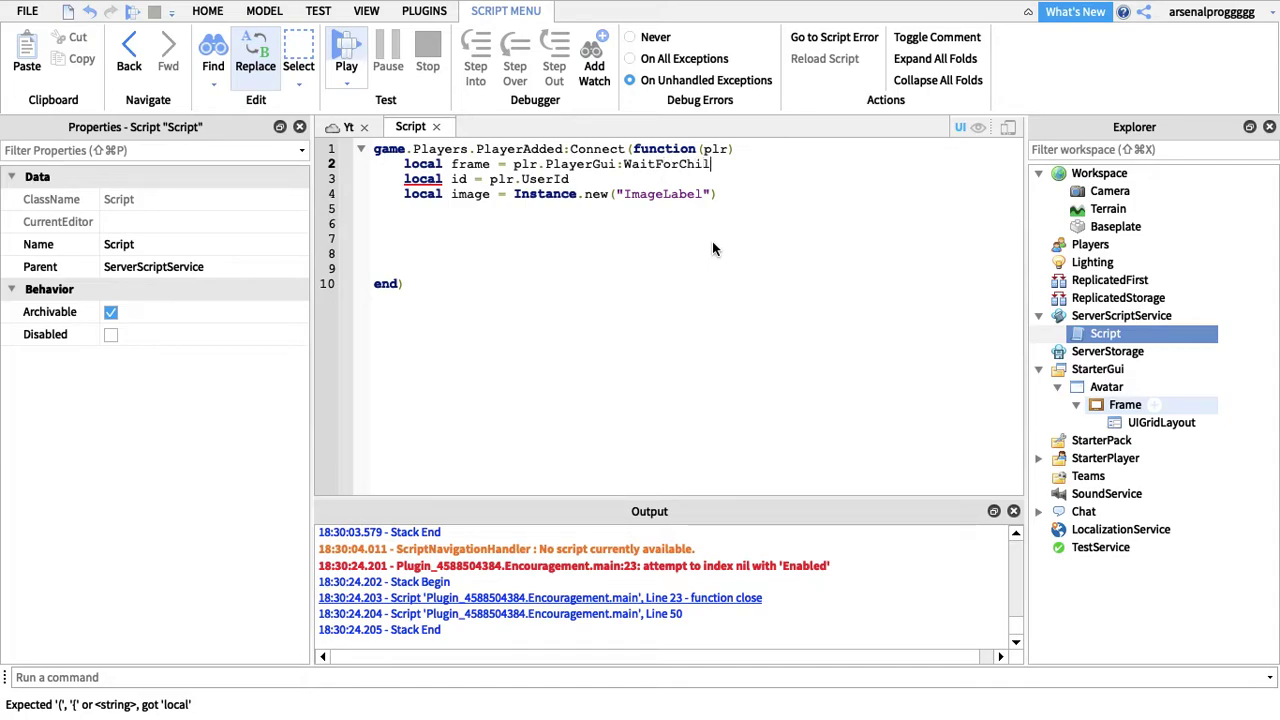
pyautogui.write('d(""')
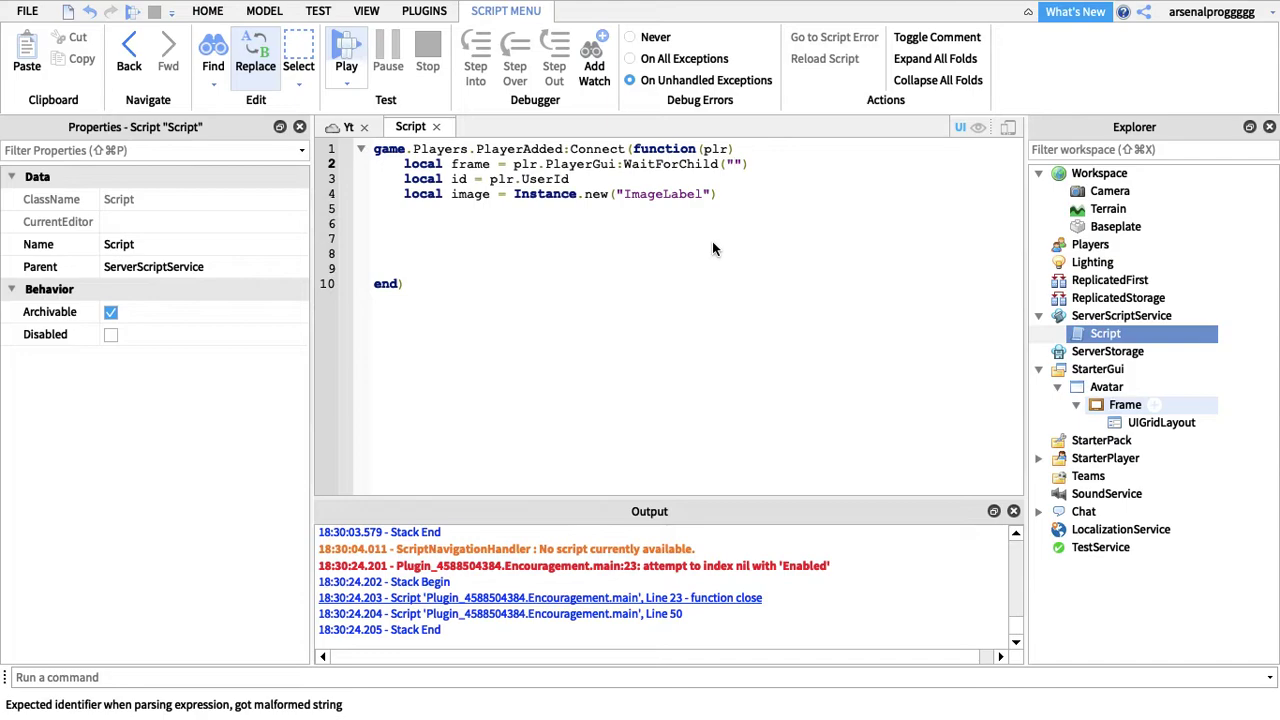
pyautogui.write('Ava')
pyautogui.press('BackSpace')
pyautogui.write('ata')
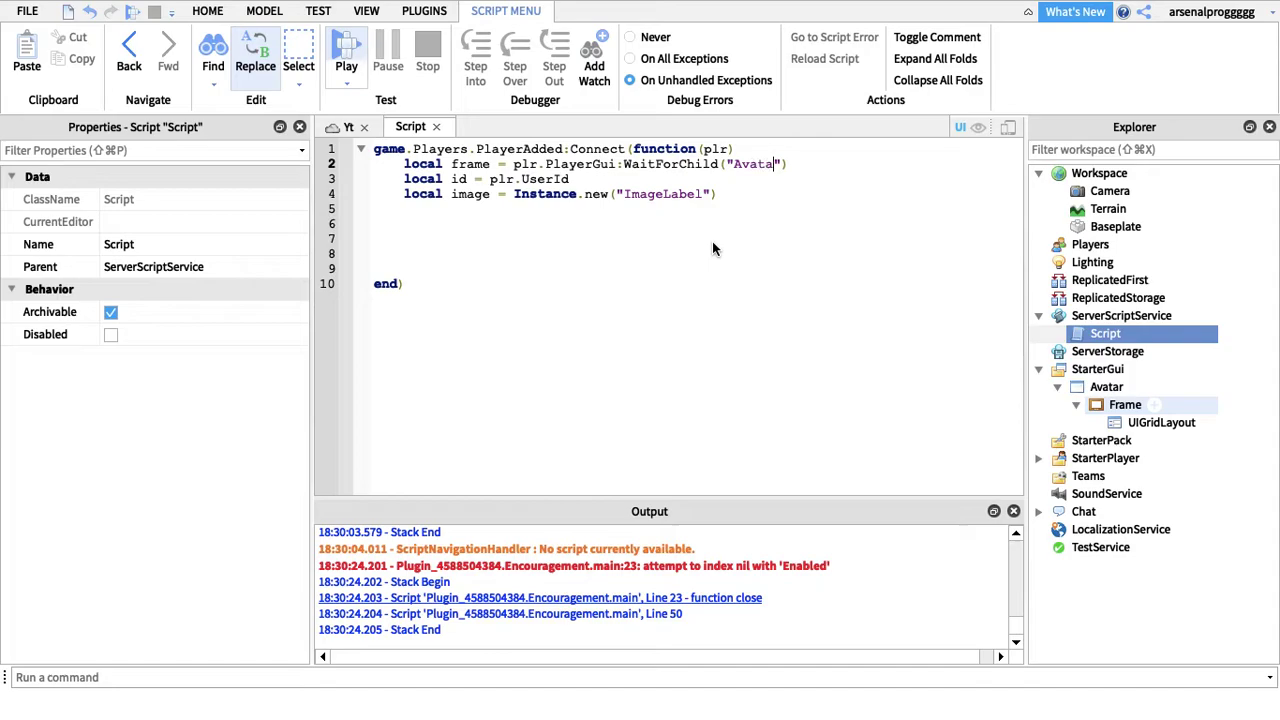
pyautogui.write('rt')
pyautogui.press('BackSpace')
pyautogui.press('End')
pyautogui.write('.')
pyautogui.write('F')
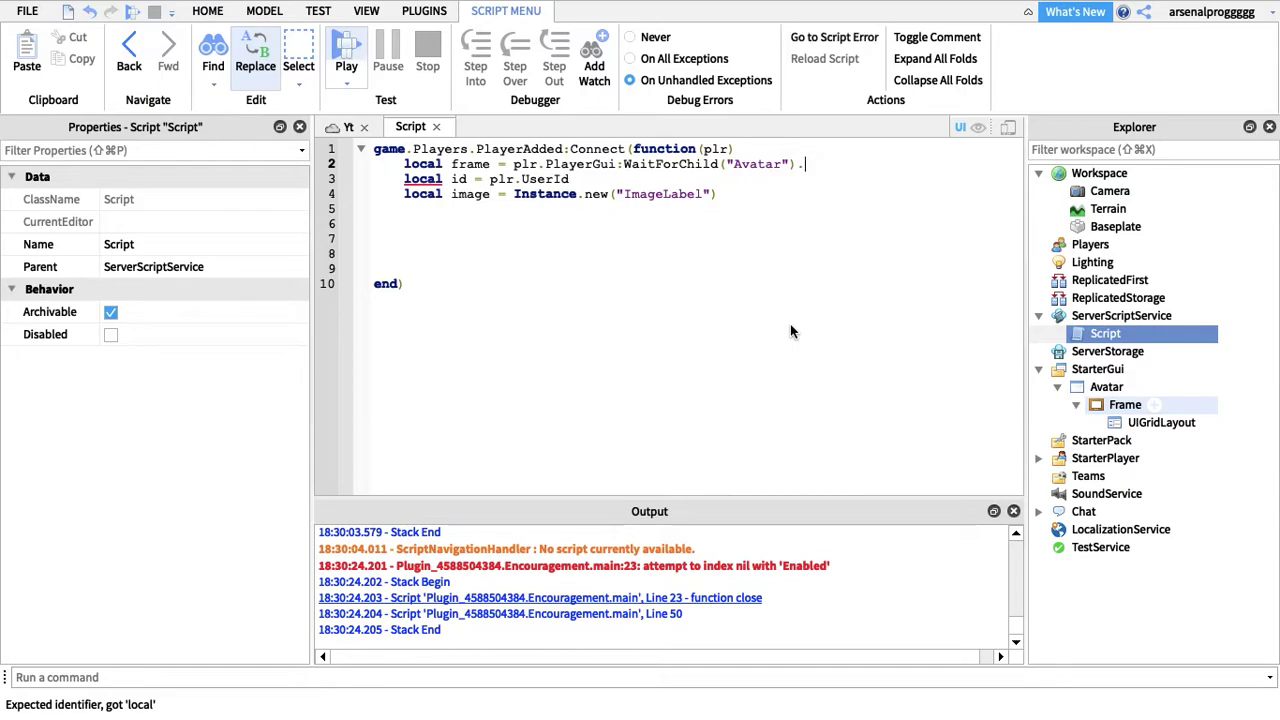
pyautogui.write('rame')
pyautogui.press('Down')
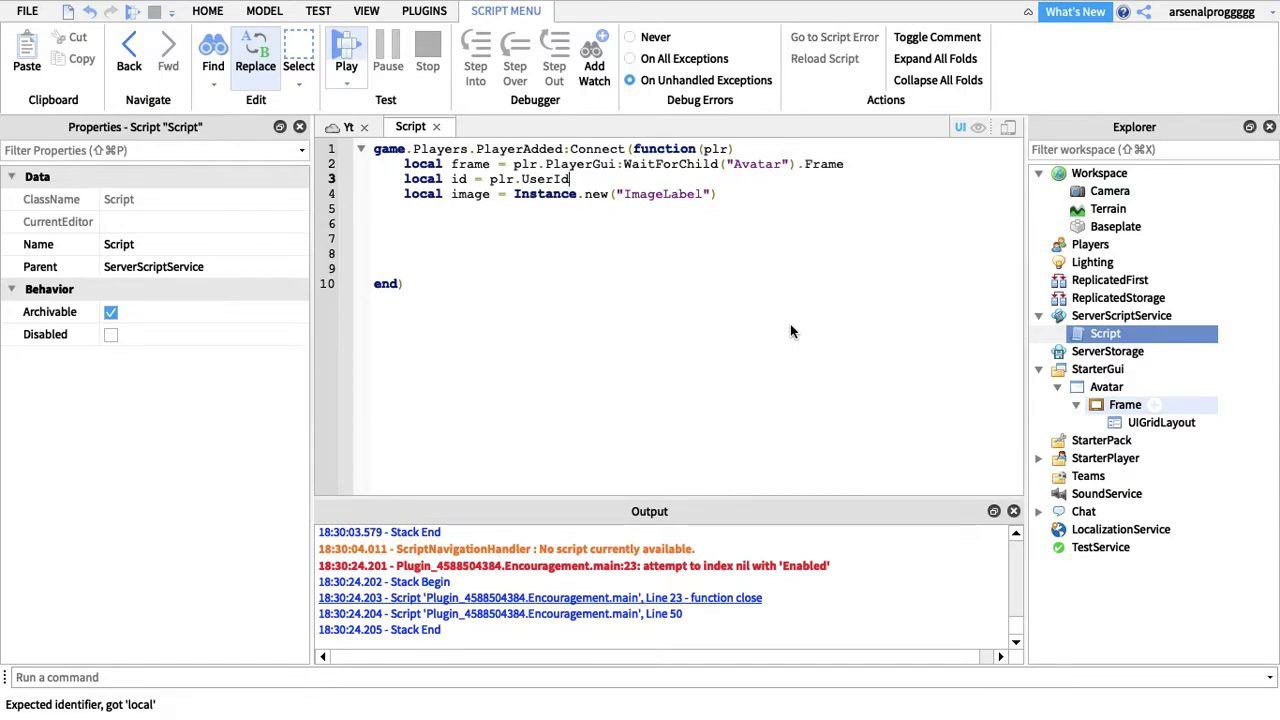
pyautogui.press('Down')
pyautogui.press('Down')
# - Begin the line image.Parent = frame
pyautogui.write('i')
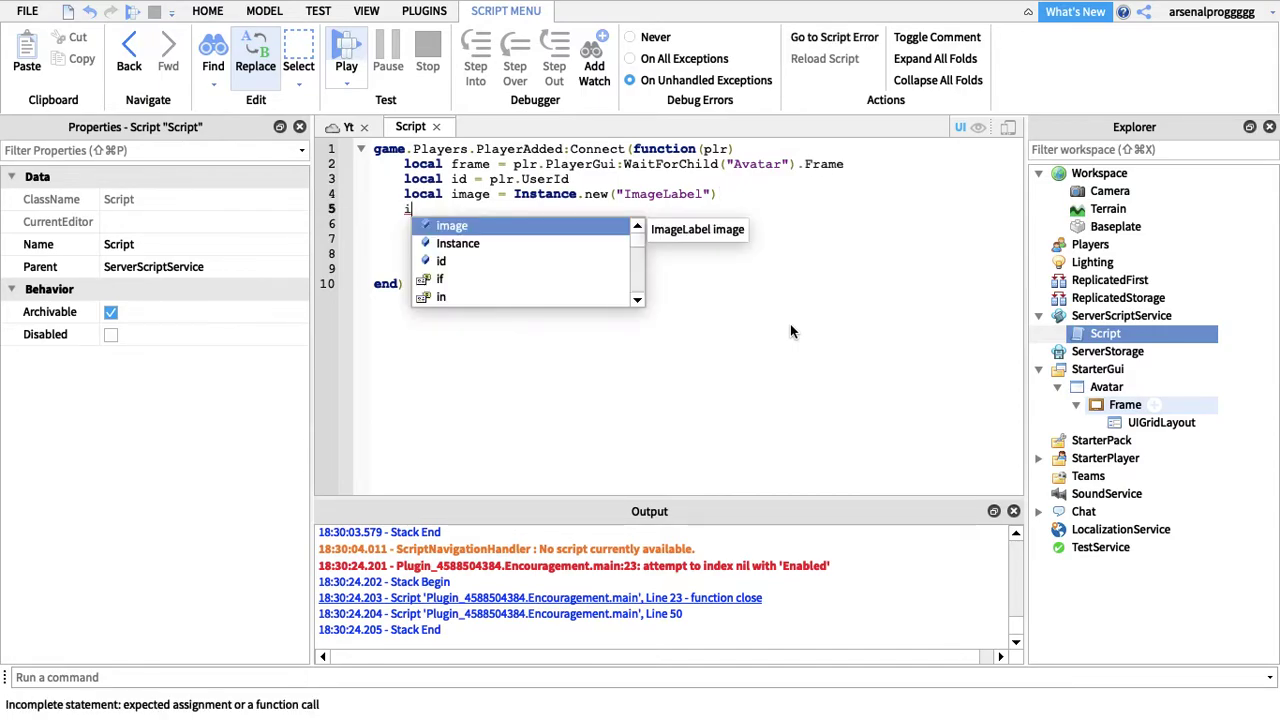
pyautogui.press('Tab')
pyautogui.write('.P')
pyautogui.press('Tab')
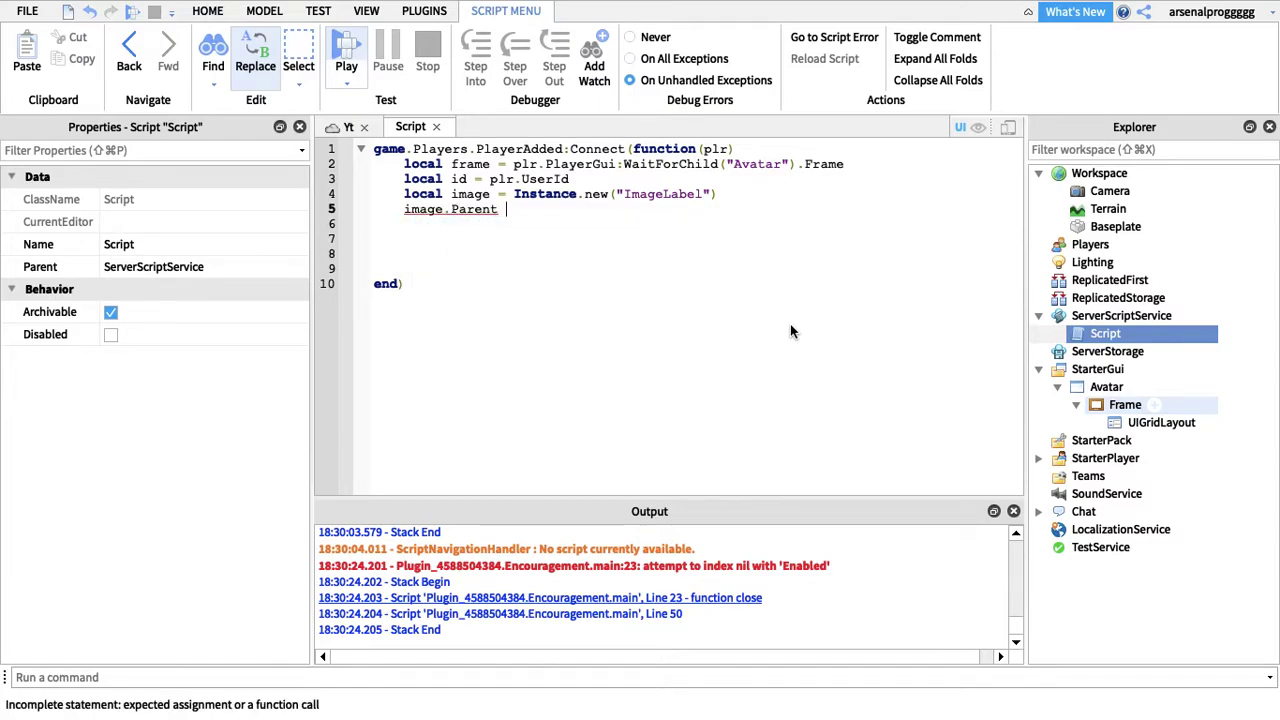
pyautogui.write('= ')
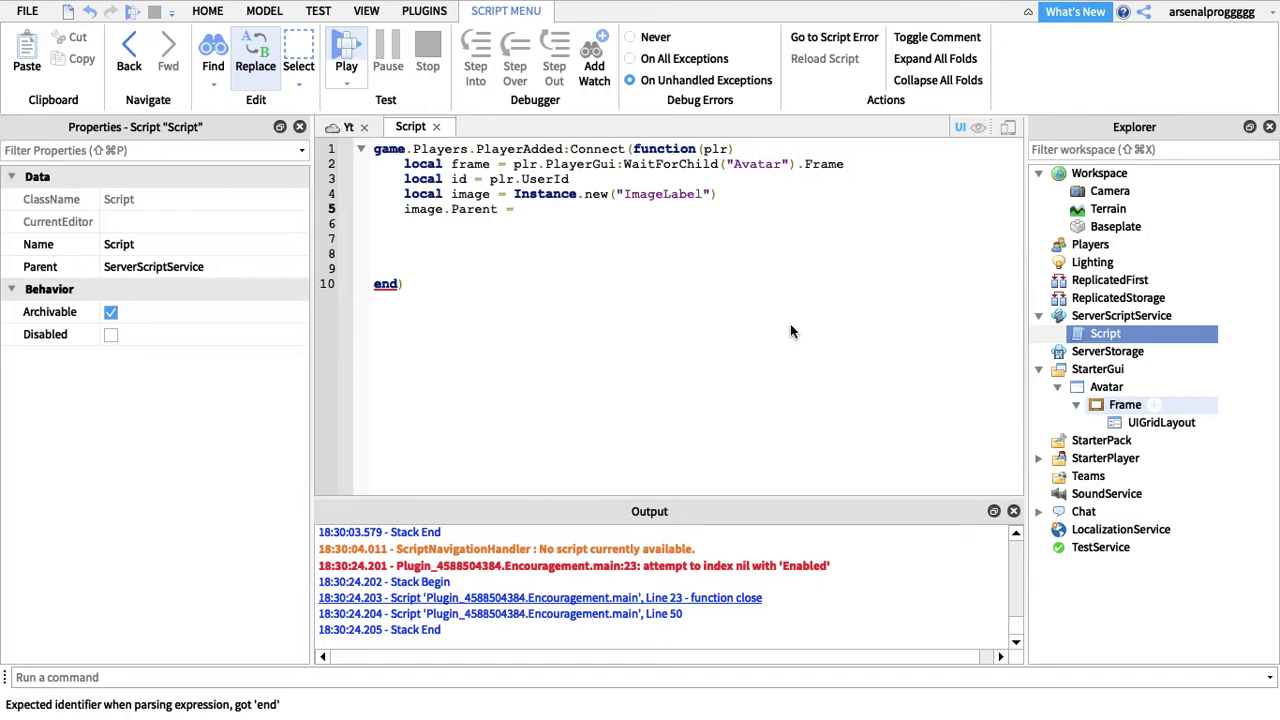
pyautogui.write('fram')
# - Finish image.Parent = frame and add blank lines below it
pyautogui.press('Tab')
pyautogui.press('Return')
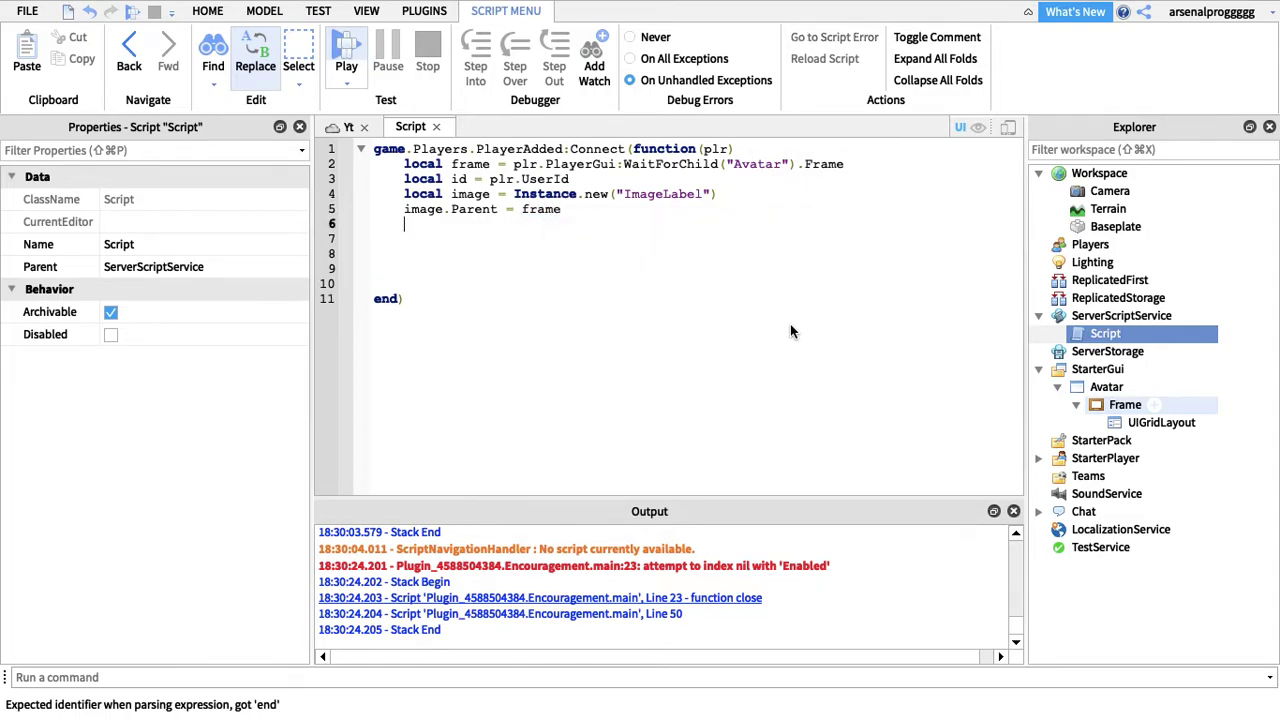
pyautogui.press('Return')
pyautogui.press('Return')
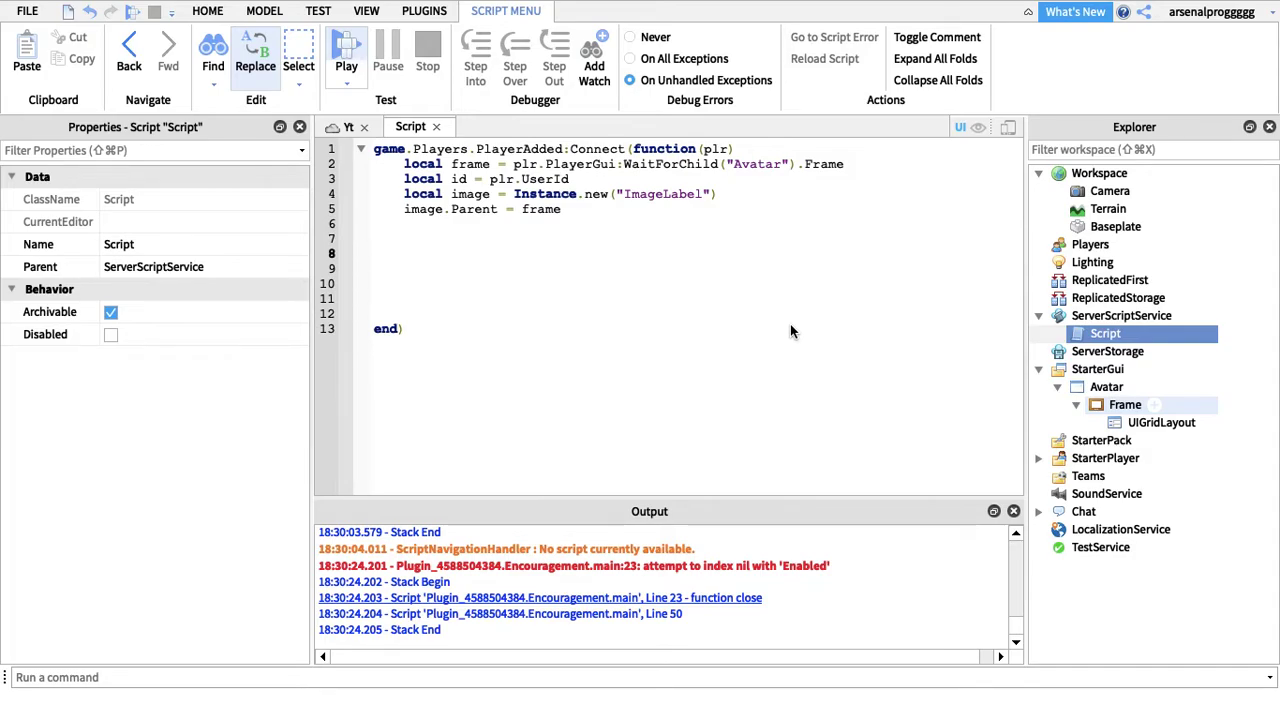
# - Type local thumbnailType = Enum.ThumbnailType on a new line
pyautogui.write('local ty')
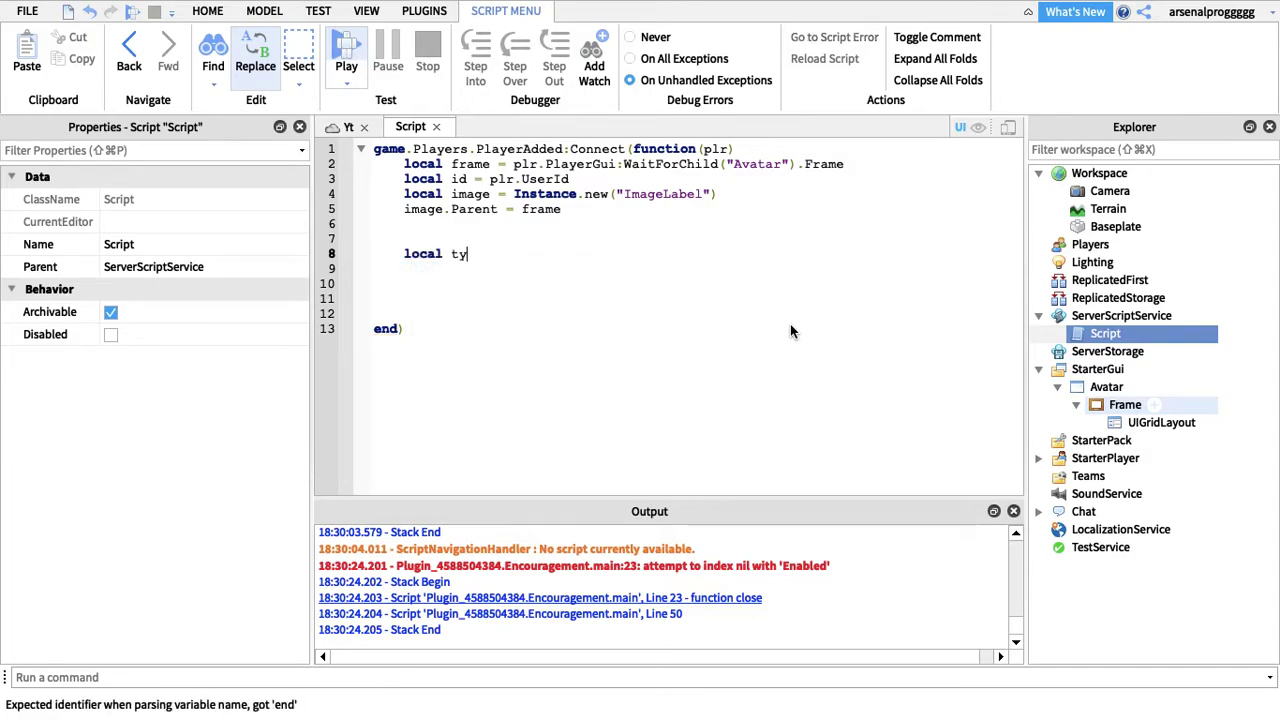
pyautogui.write('pe')
pyautogui.press('BackSpace')
pyautogui.press('BackSpace')
pyautogui.press('BackSpace')
pyautogui.write('b')
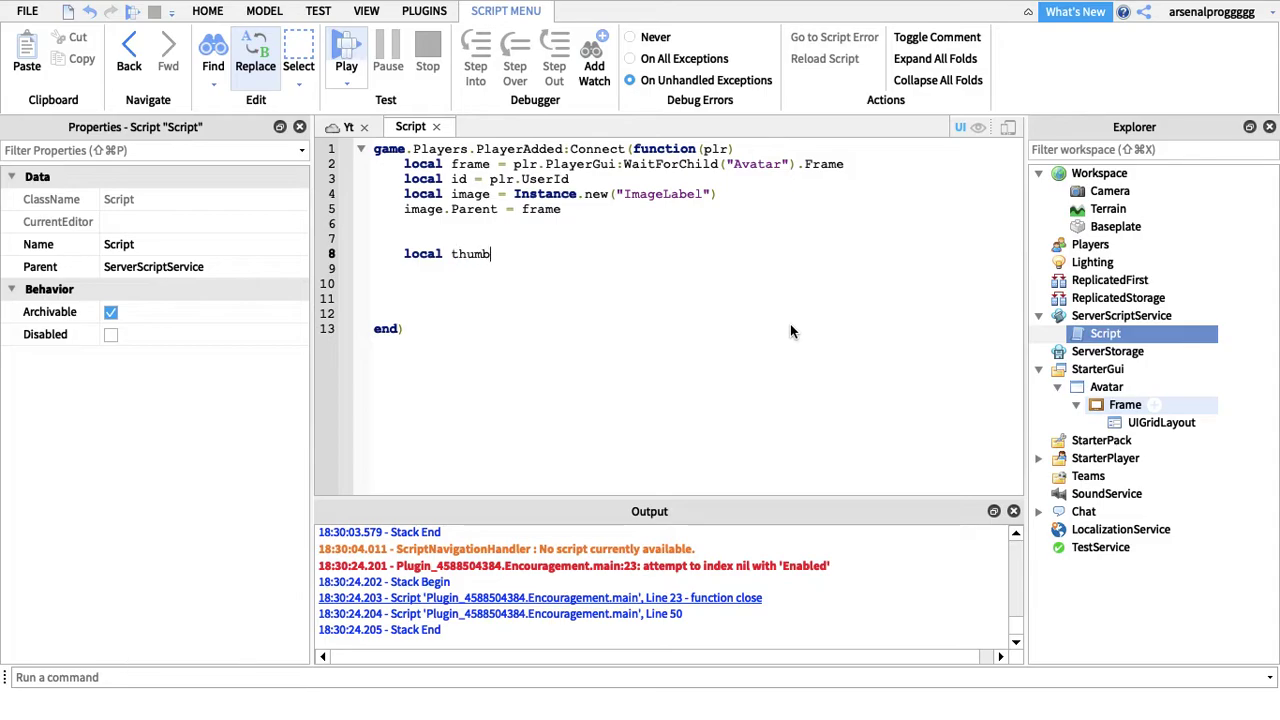
pyautogui.write('nailTyp')
pyautogui.write('e = E')
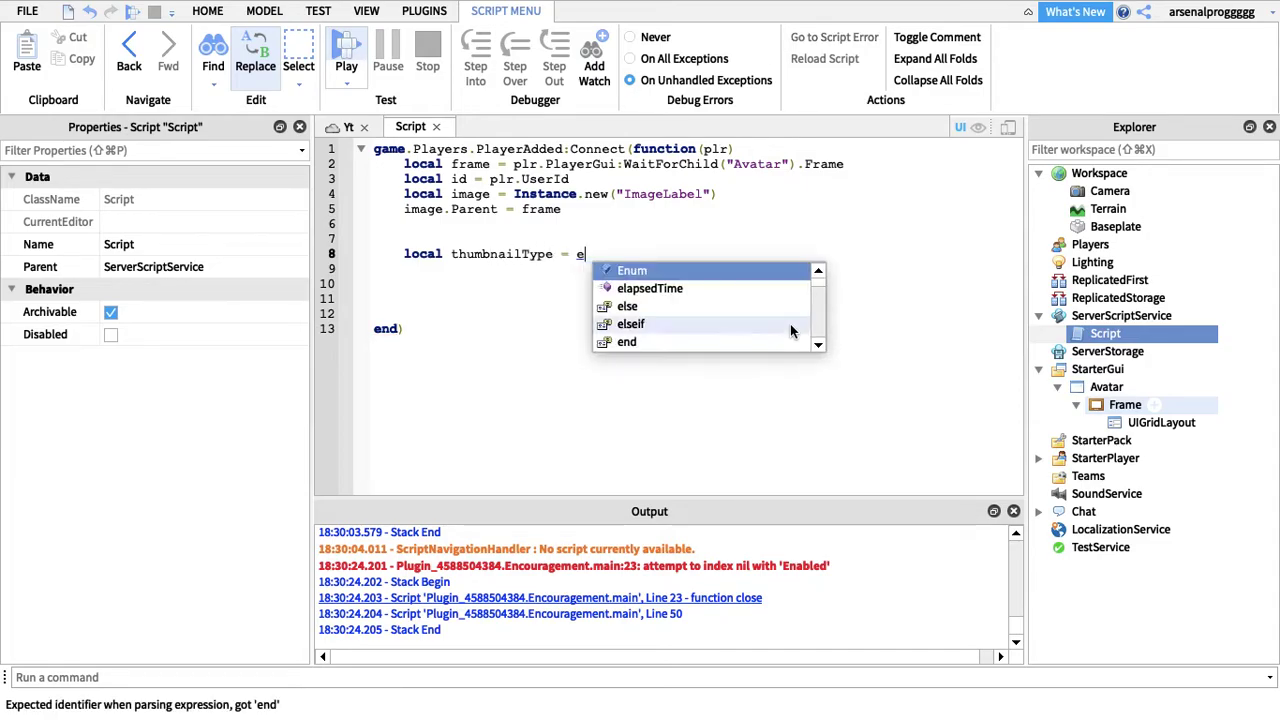
pyautogui.write('num.th')
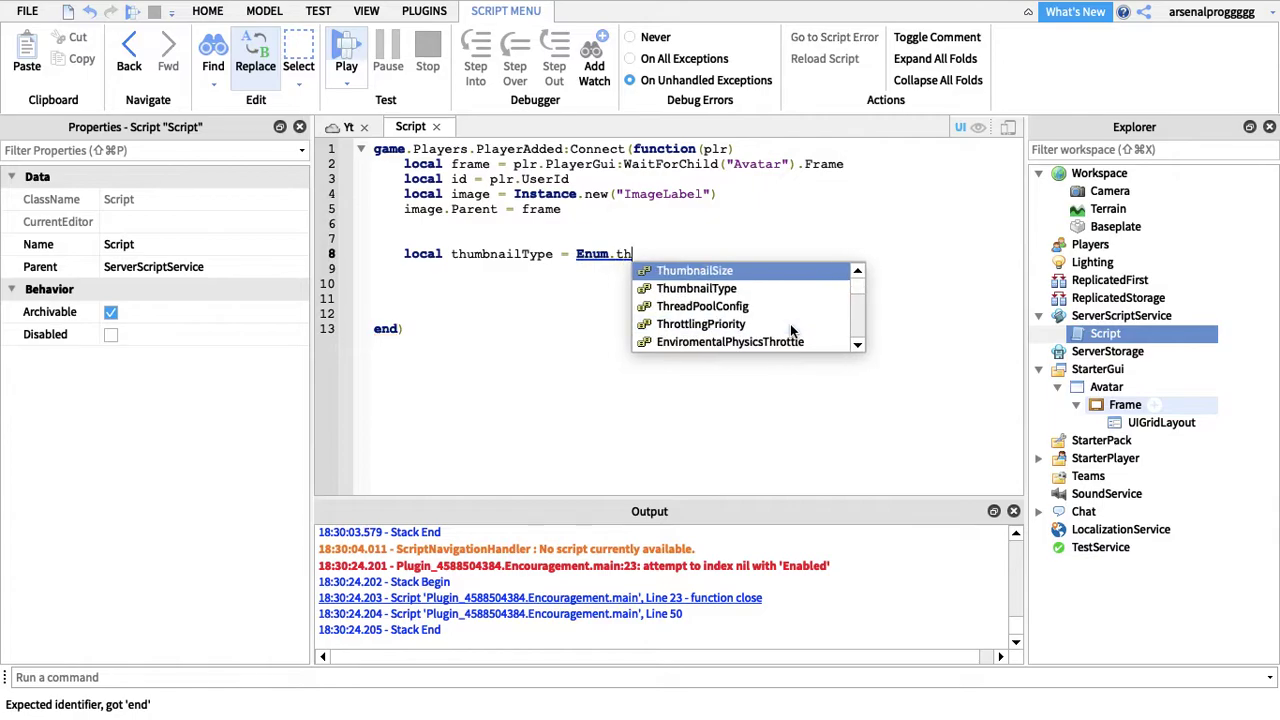
pyautogui.press('Down')
pyautogui.press('Down')
pyautogui.press('Down')
pyautogui.press('Return')
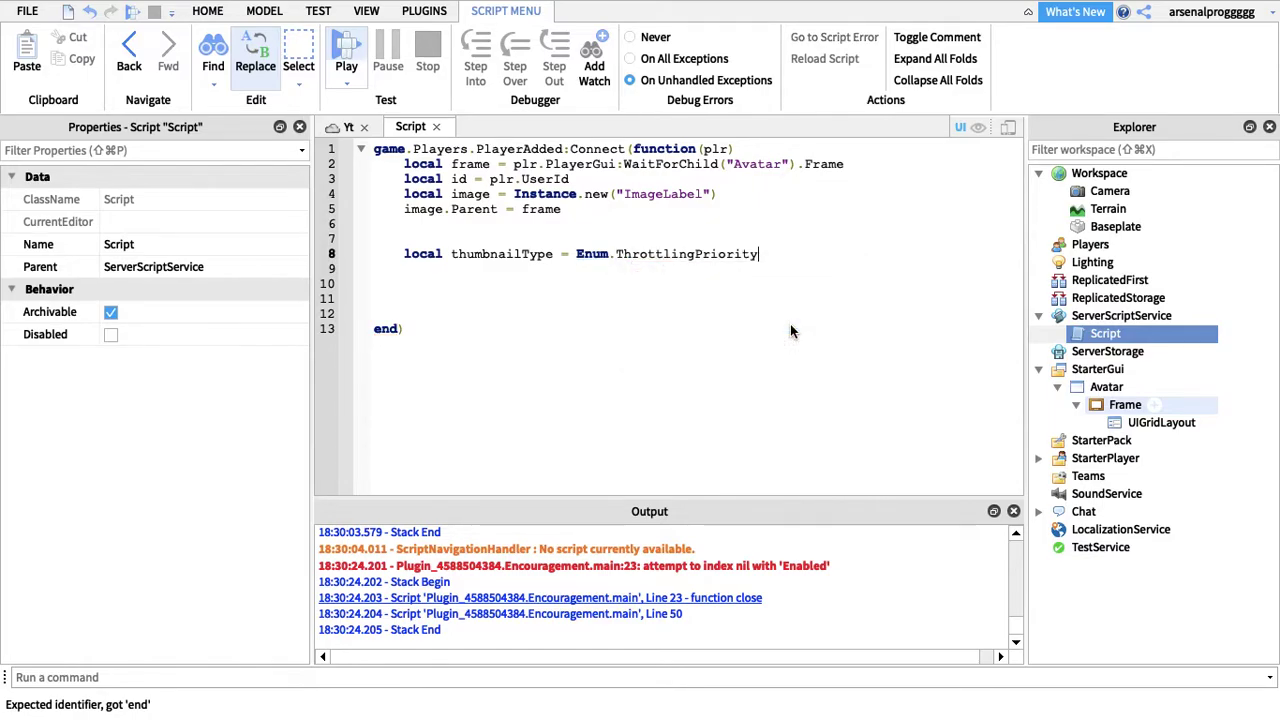
pyautogui.press('BackSpace')
pyautogui.press('BackSpace')
pyautogui.press('BackSpace')
pyautogui.press('BackSpace')
pyautogui.press('BackSpace')
pyautogui.press('BackSpace')
pyautogui.press('BackSpace')
pyautogui.press('BackSpace')
pyautogui.press('BackSpace')
pyautogui.press('BackSpace')
pyautogui.write('um')
# - Choose HeadShot as the ThumbnailType enum value
pyautogui.press('Down')
pyautogui.press('Return')
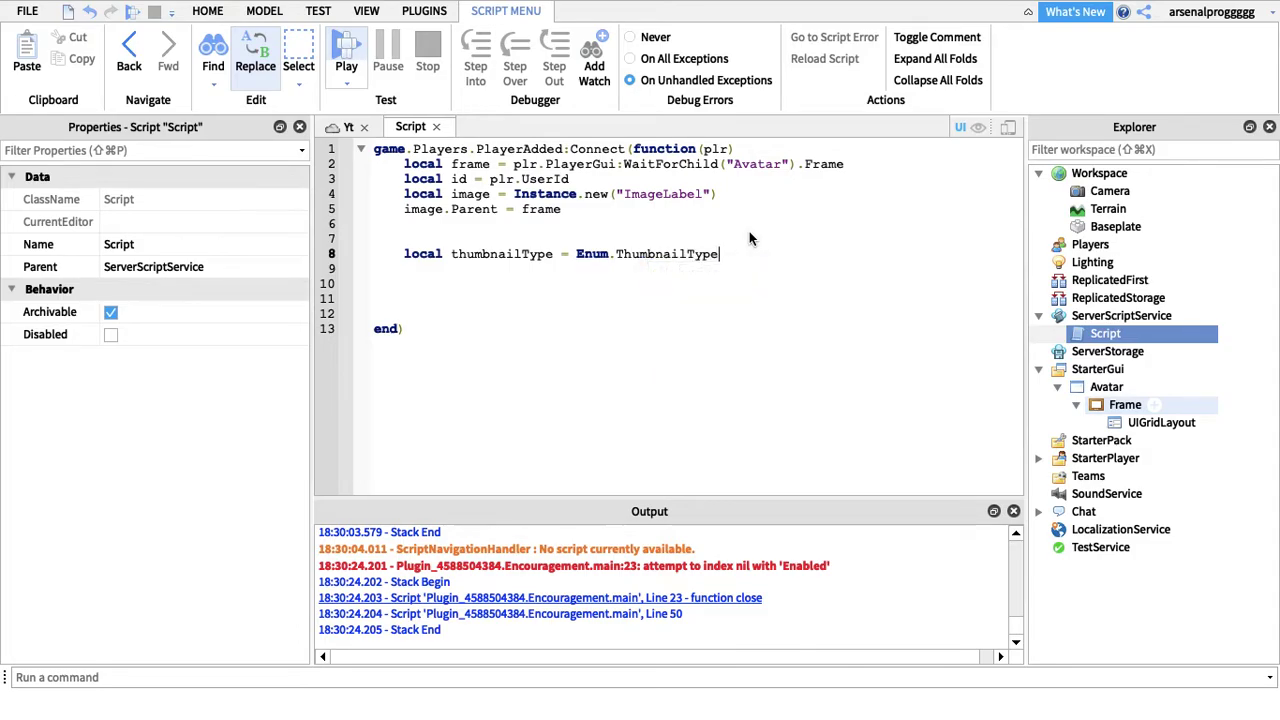
pyautogui.write('.')
pyautogui.press('Down')
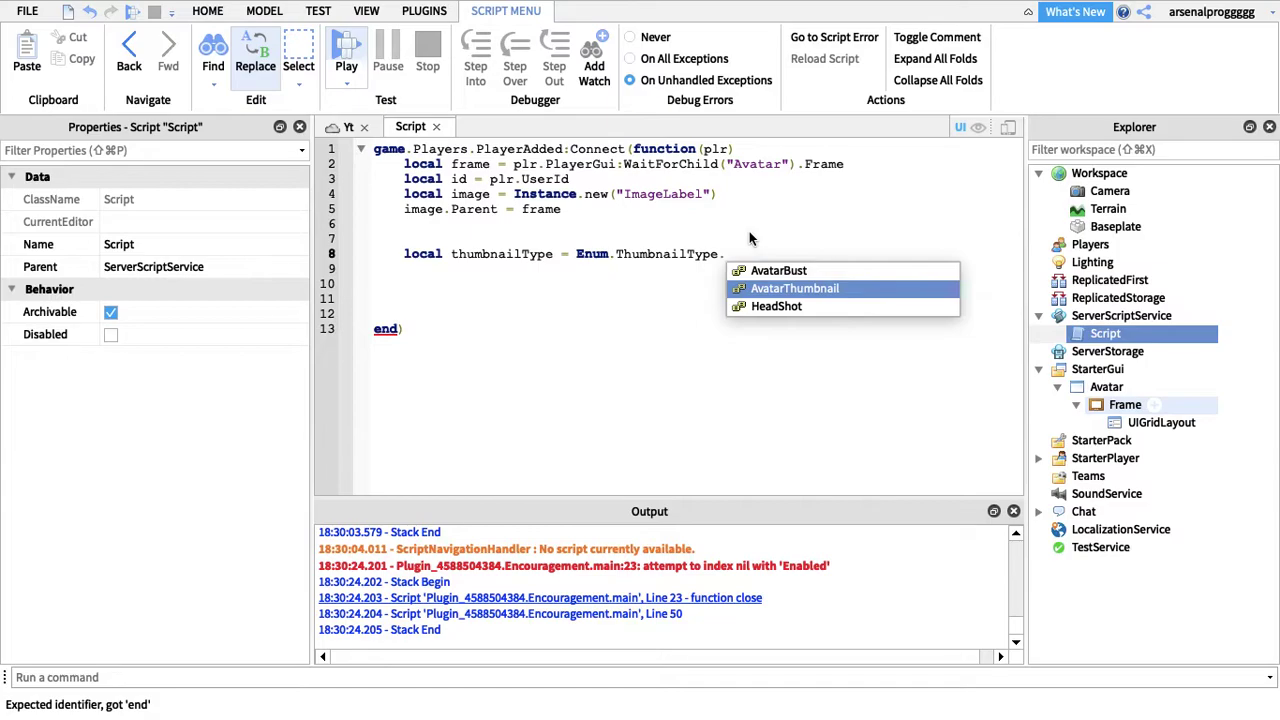
pyautogui.press('Up')
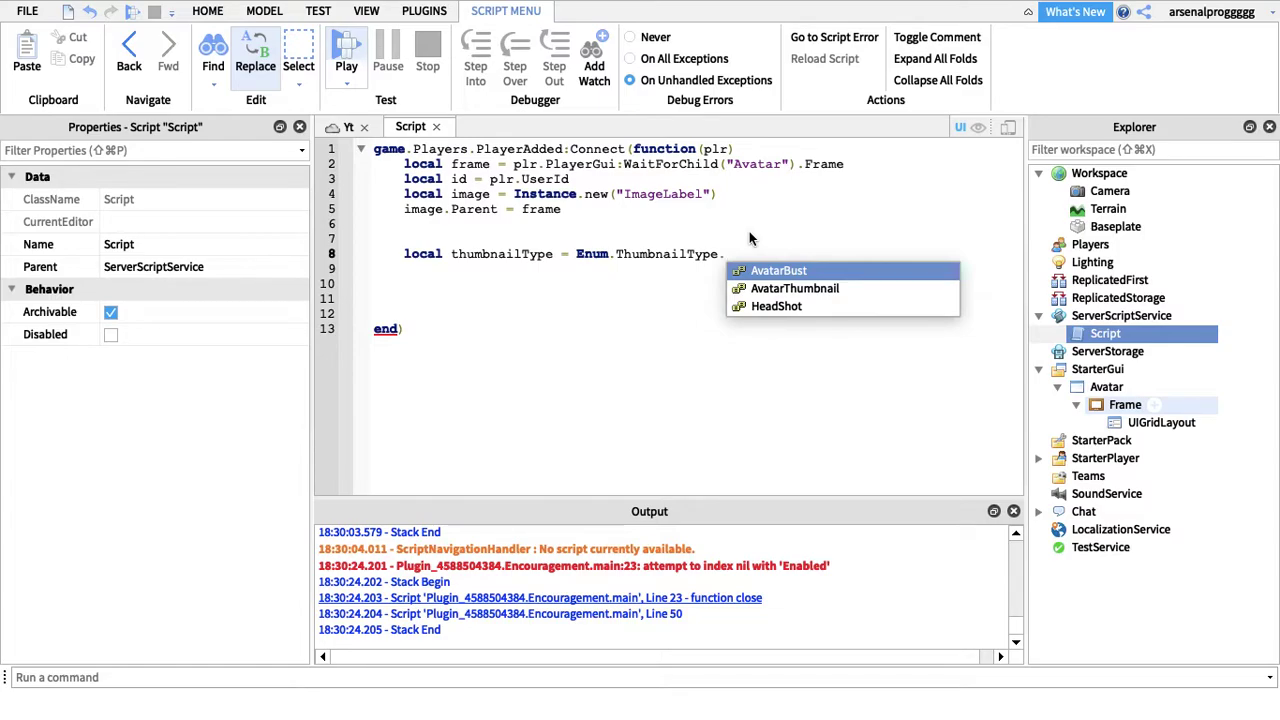
pyautogui.press('Down')
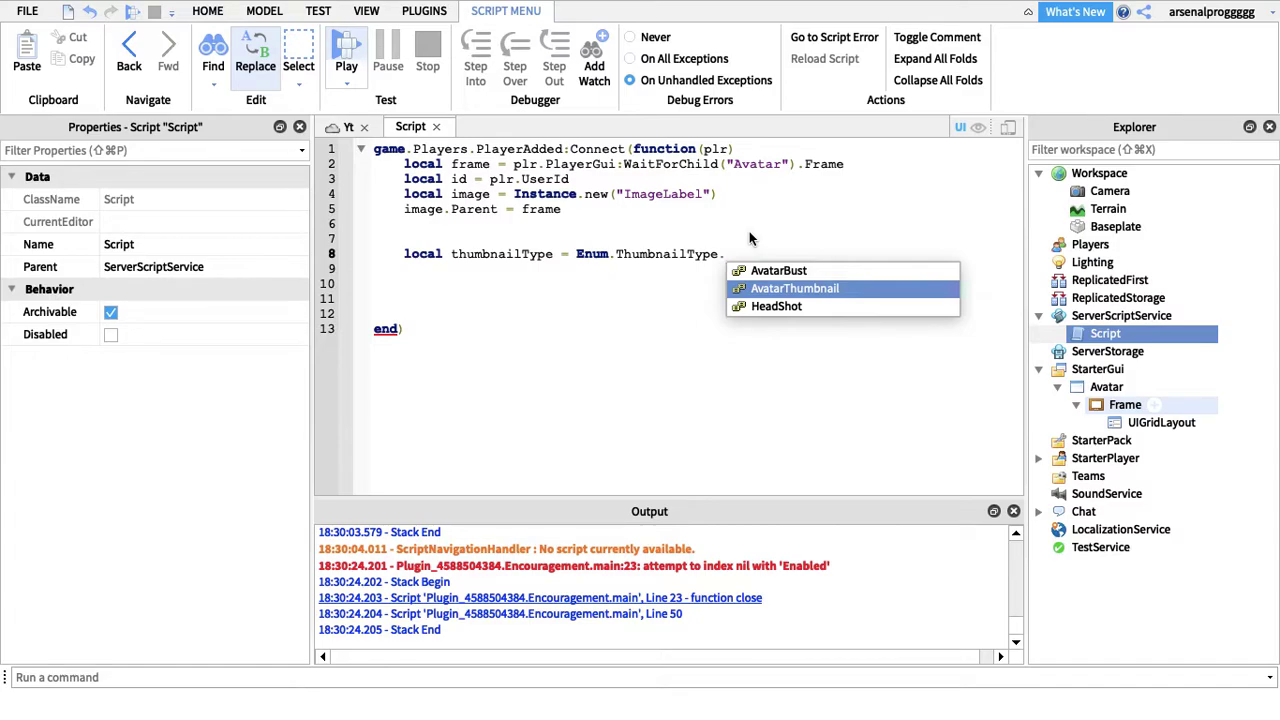
pyautogui.press('Down')
pyautogui.press('Return')
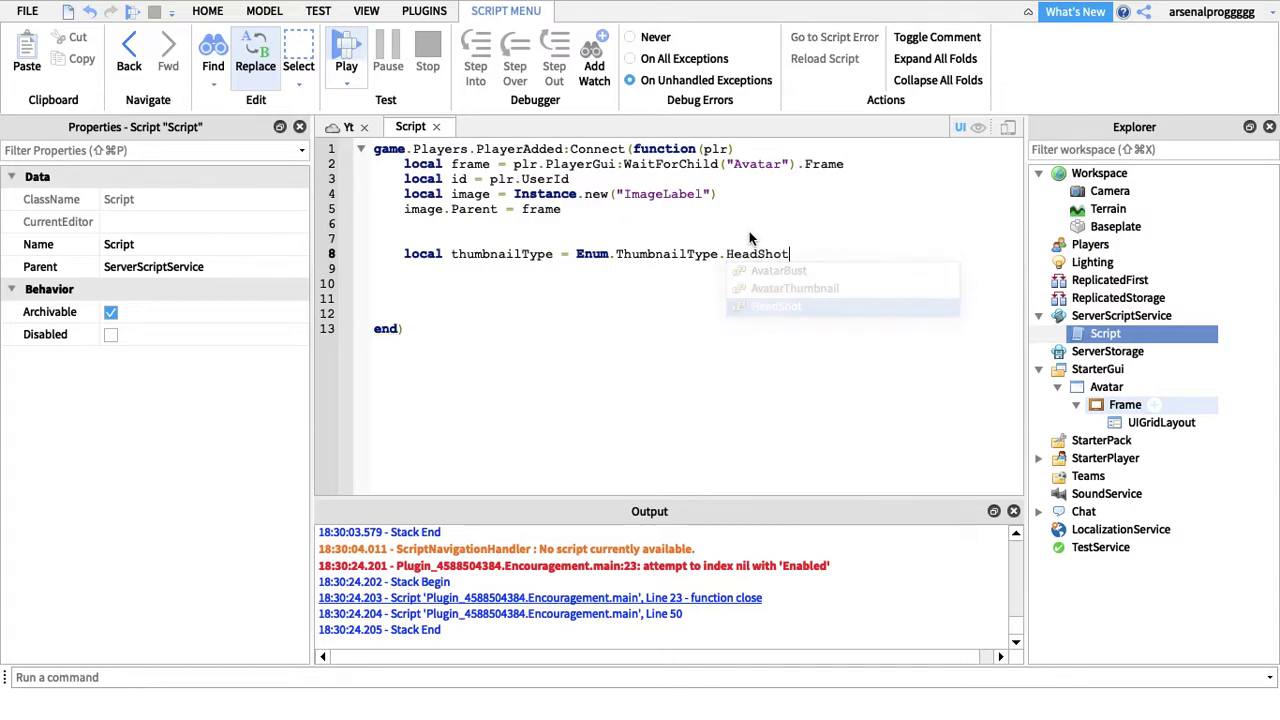
# - Type local thumbnailSize = Enum.Th on a new line below the thumbnail type
pyautogui.press('Return')
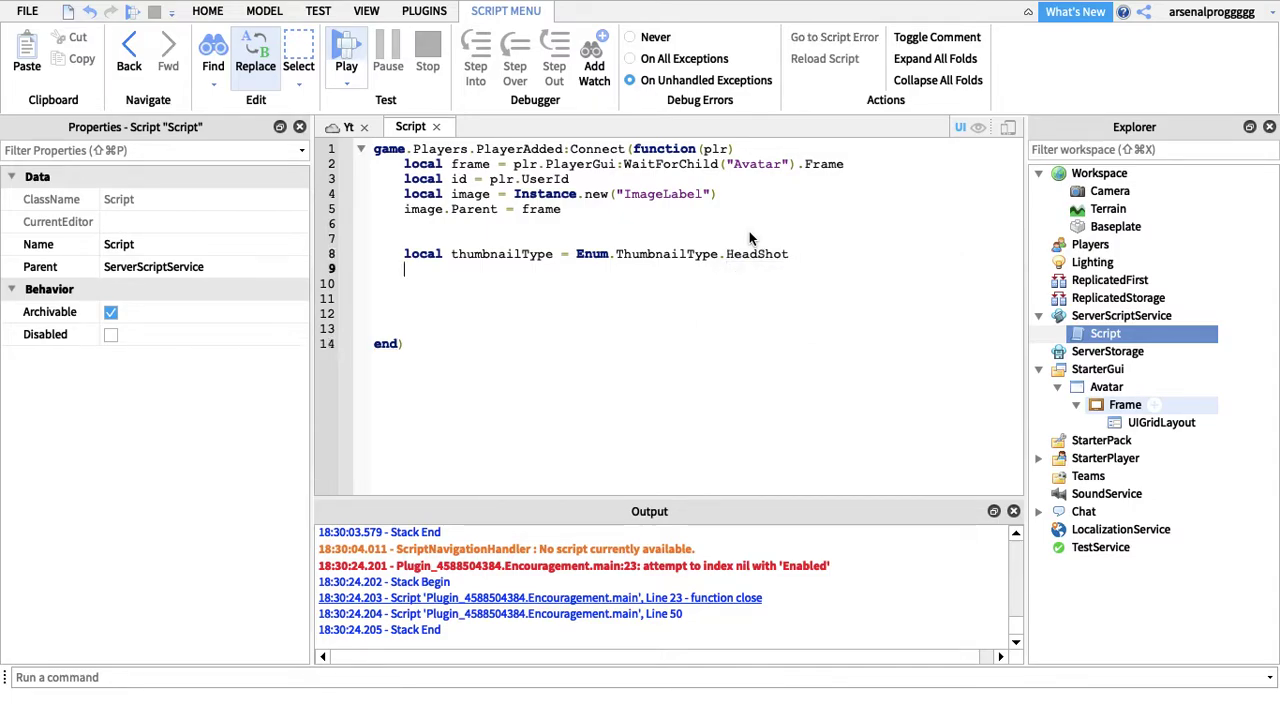
pyautogui.write('local ')
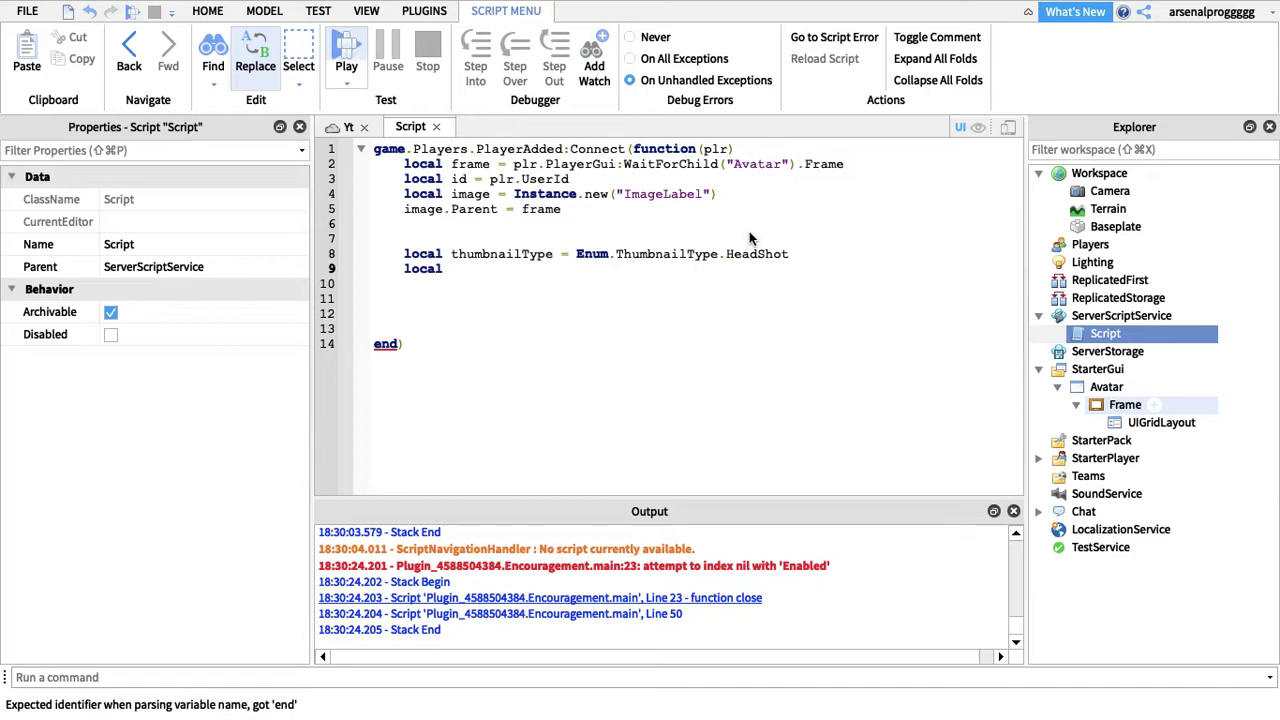
pyautogui.write('tum')
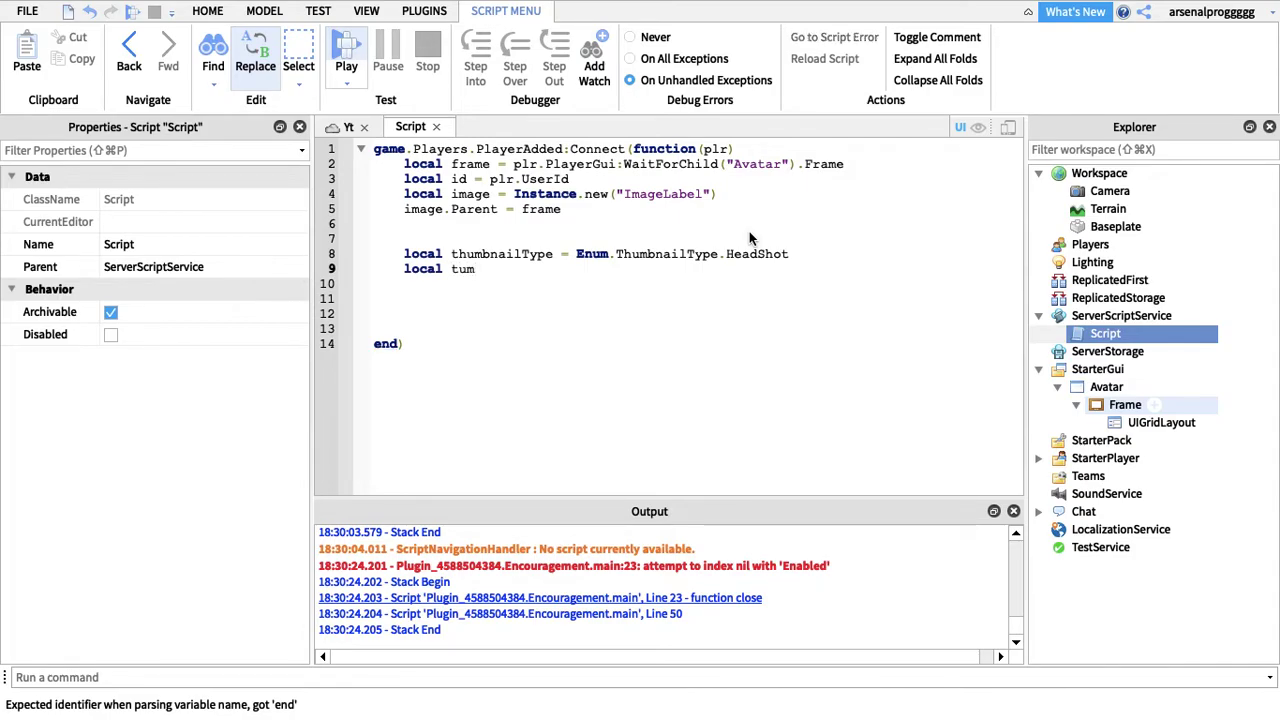
pyautogui.write('bnai')
pyautogui.press('BackSpace')
pyautogui.press('BackSpace')
pyautogui.press('BackSpace')
pyautogui.press('BackSpace')
pyautogui.press('BackSpace')
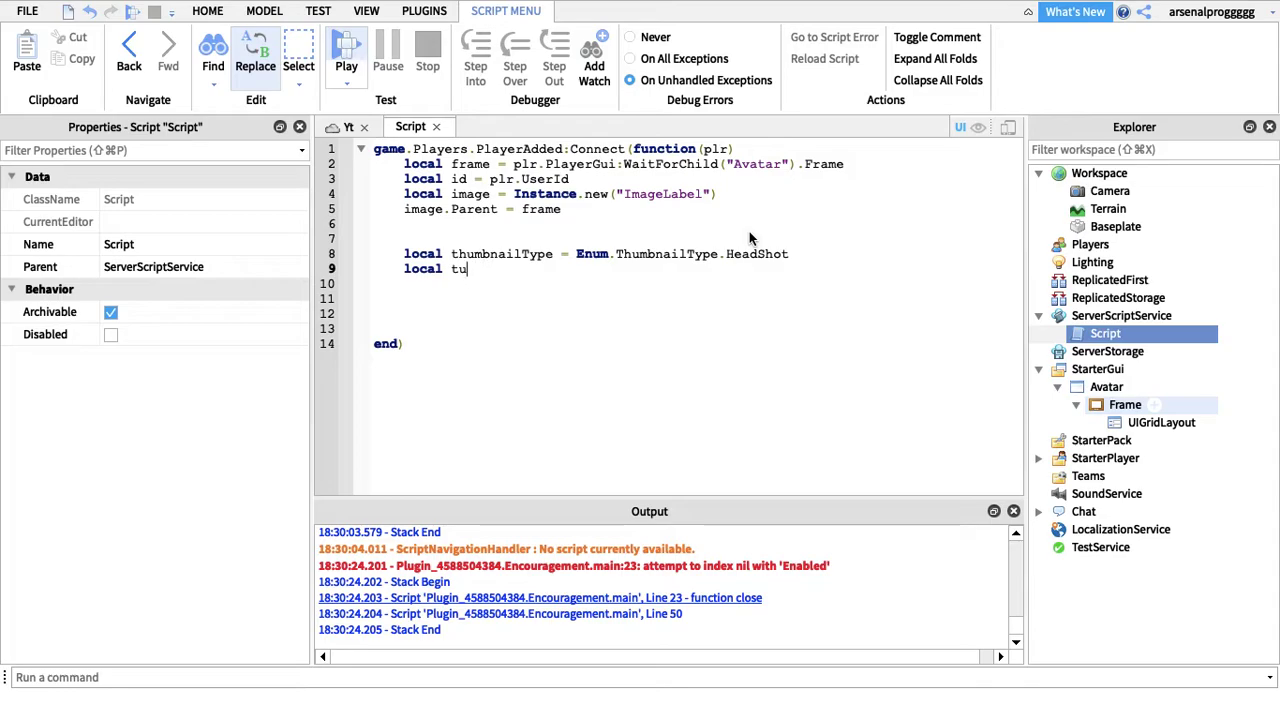
pyautogui.write('m')
pyautogui.press('Down')
pyautogui.click(462, 269)
pyautogui.write('hum')
pyautogui.write('bn')
pyautogui.write('ailS')
pyautogui.write('ize = E')
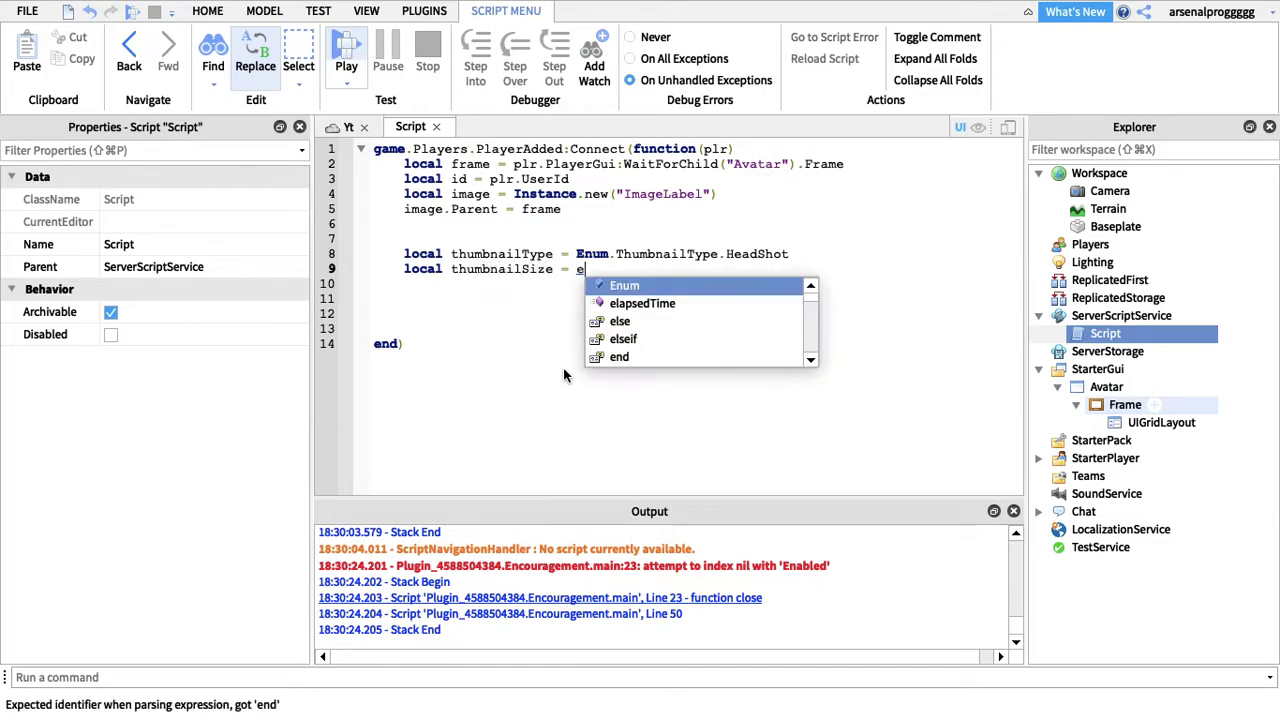
pyautogui.write('num.th')
# - Complete it as Enum.ThumbnailSize.Size352x352 and add blank lines
pyautogui.press('Down')
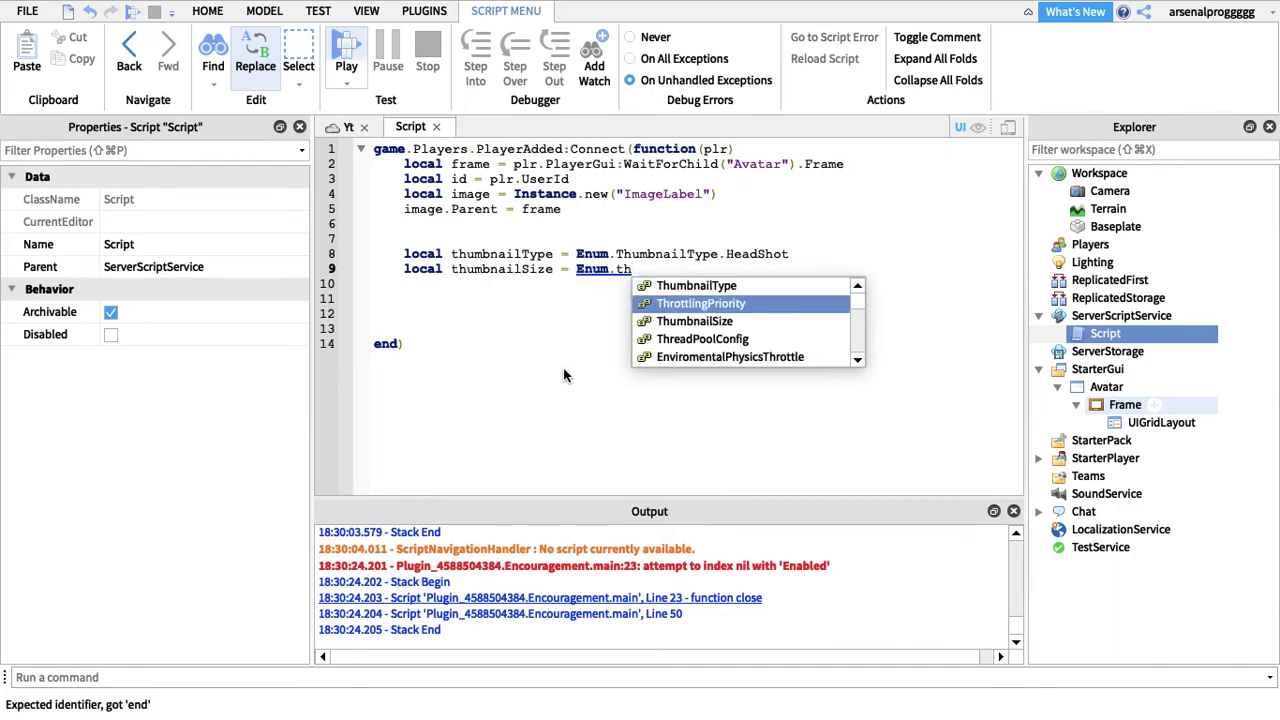
pyautogui.press('Down')
pyautogui.press('Tab')
pyautogui.write('.')
pyautogui.press('Down')
pyautogui.press('Down')
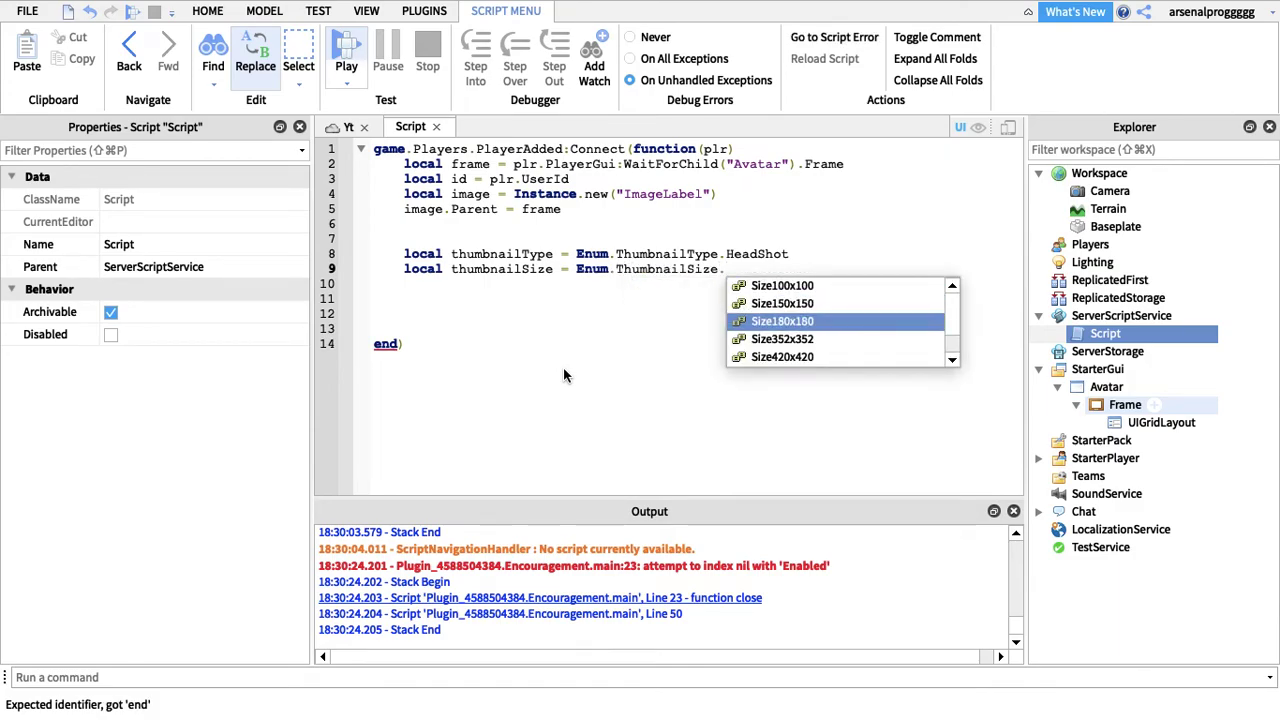
pyautogui.press('Down')
pyautogui.press('Down')
pyautogui.press('Down')
pyautogui.press('Tab')
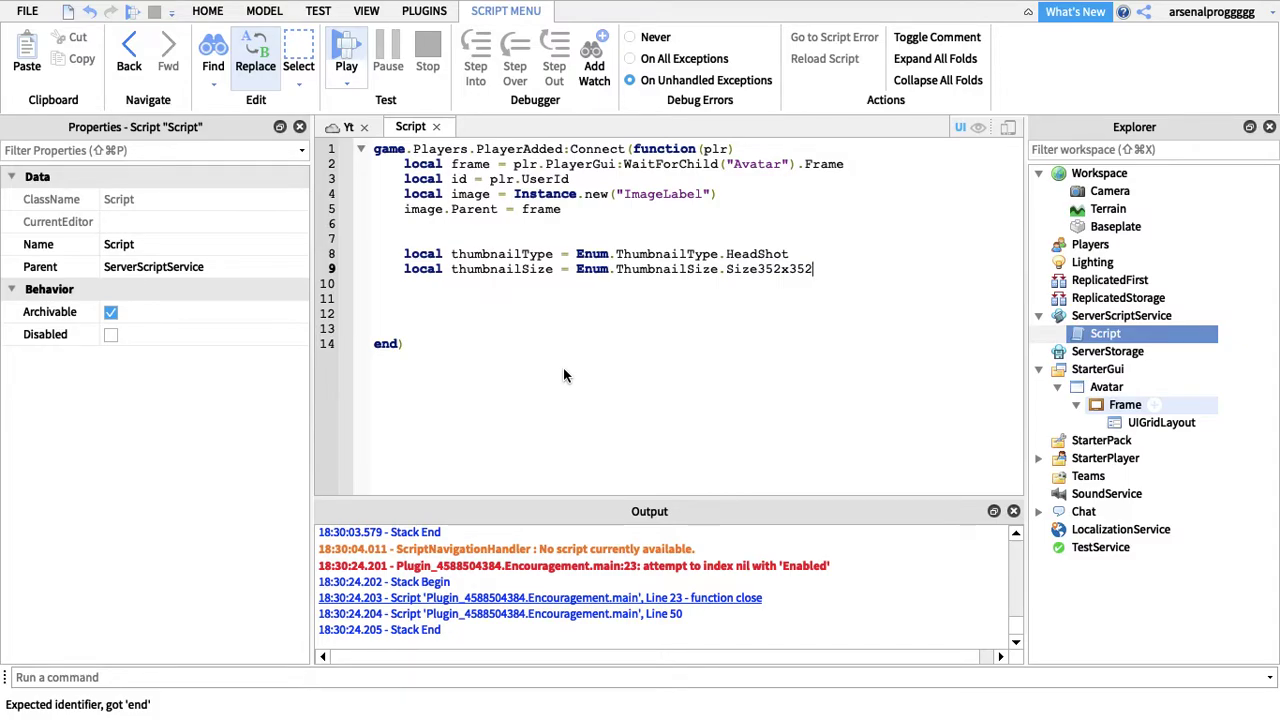
pyautogui.press('Return')
pyautogui.press('Return')
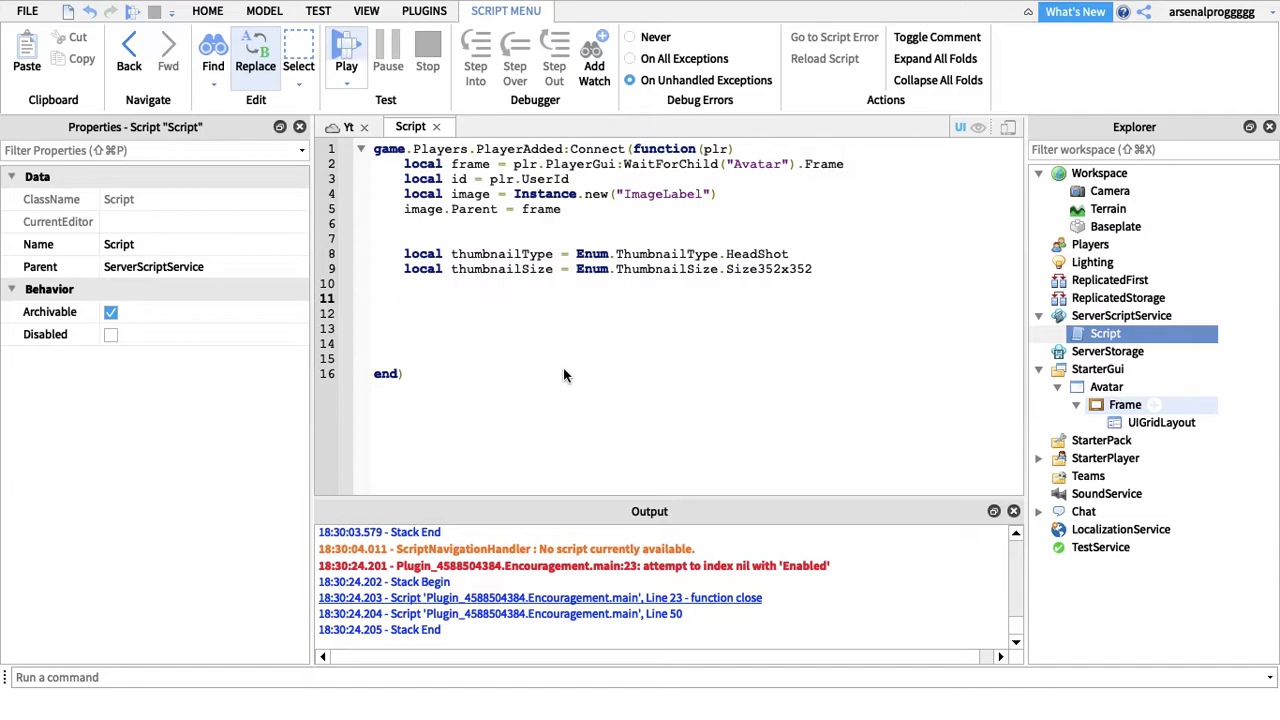
# - Write game.Players:GetUserThumbnailAsync(id, on line 11 using autocomplete
pyautogui.write('game')
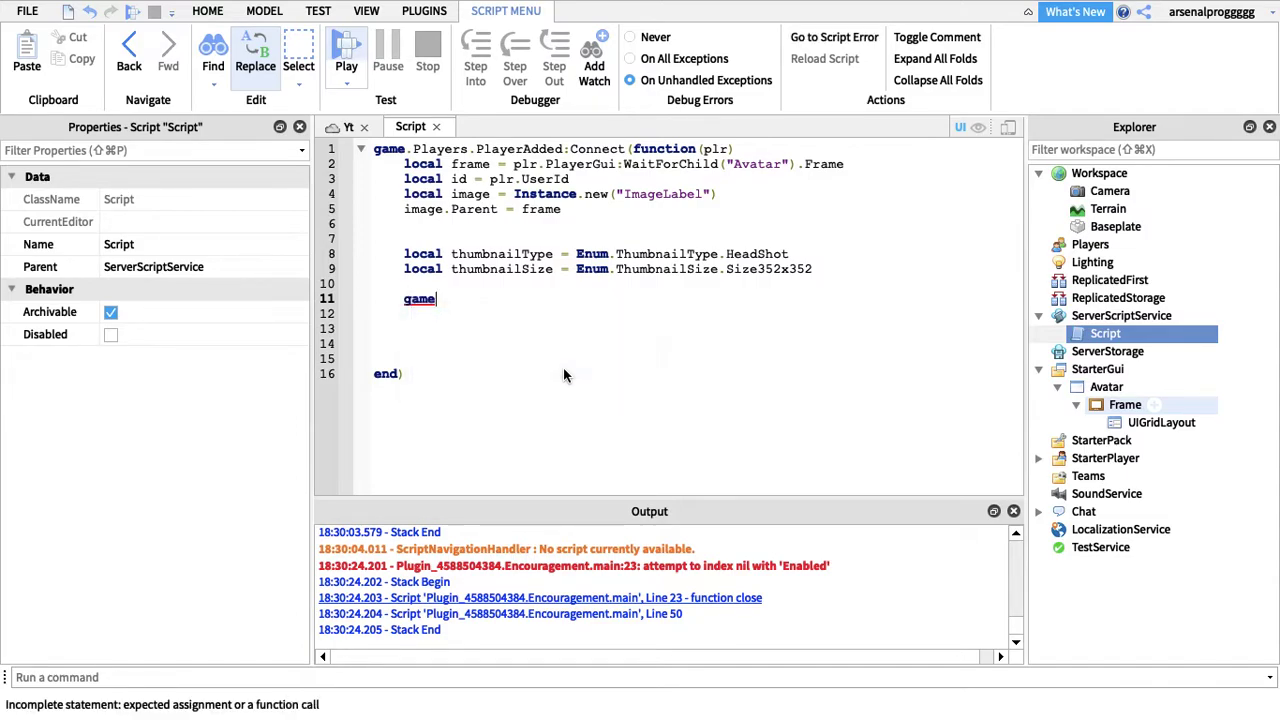
pyautogui.write('.pl')
pyautogui.press('Return')
pyautogui.write(':get')
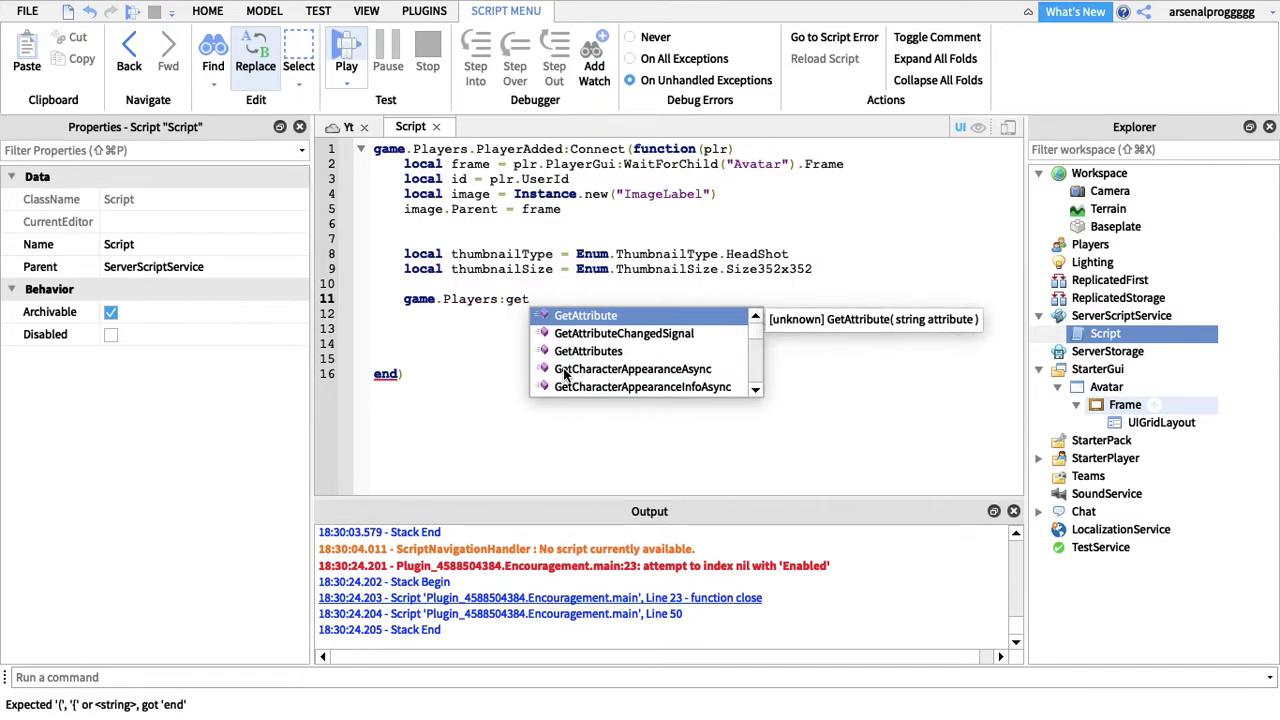
pyautogui.write('use')
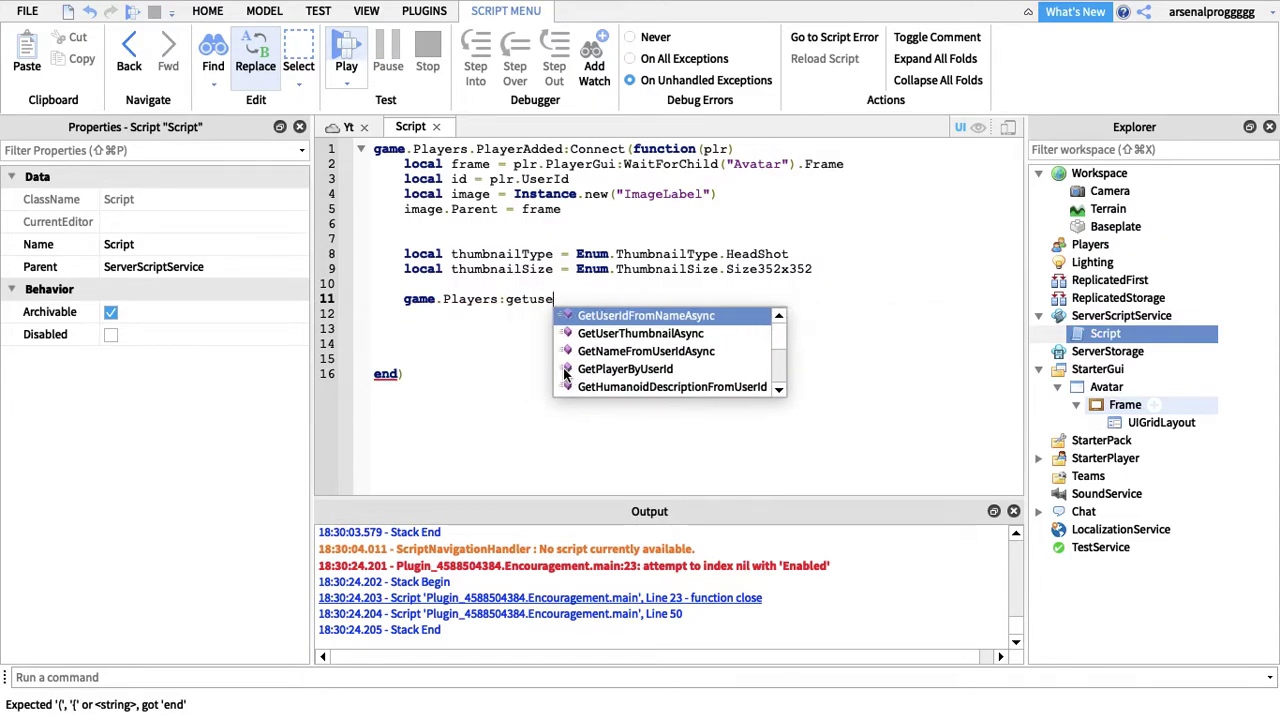
pyautogui.press('Down')
pyautogui.press('Return')
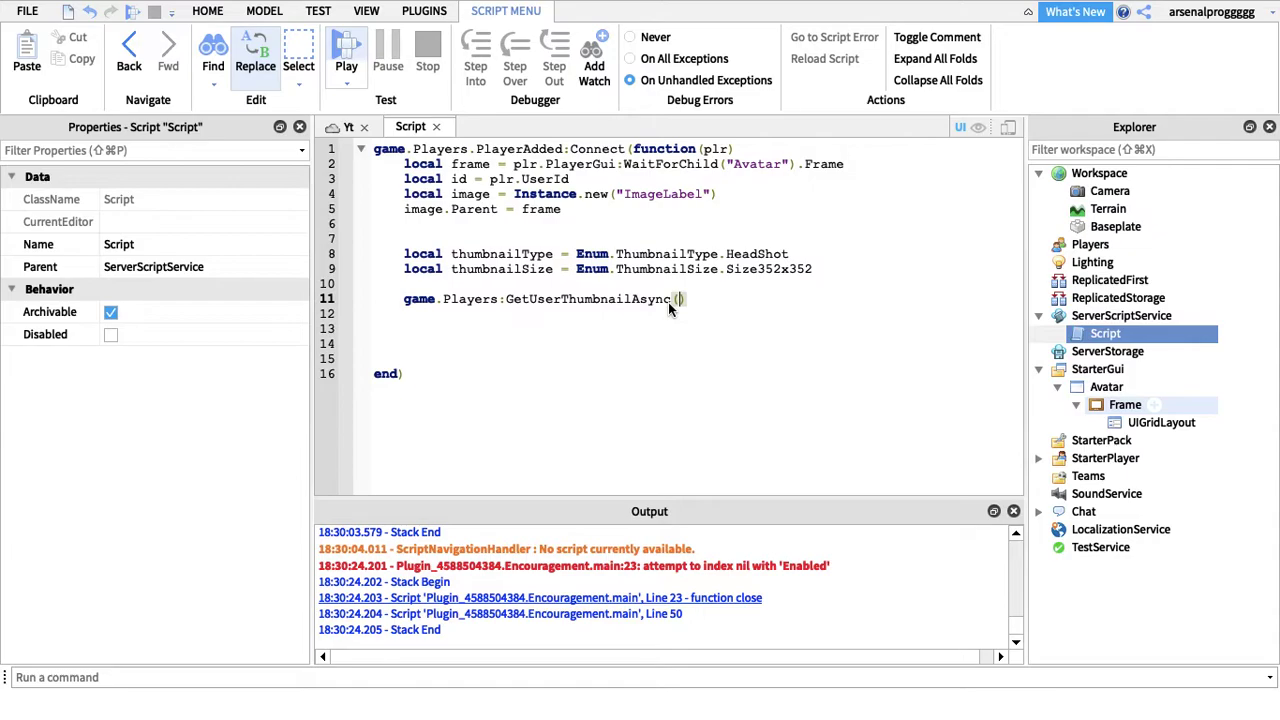
pyautogui.write('id,')
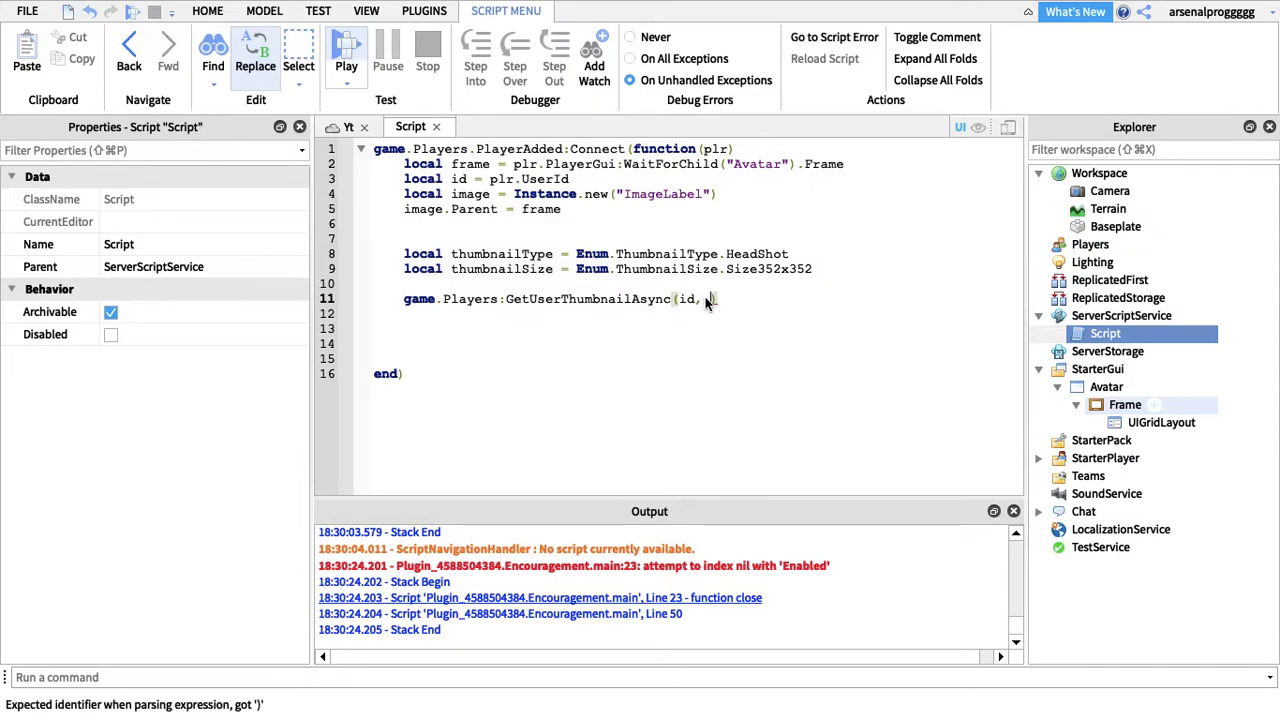
# - Store the thumbnail call in a variable by prefixing line 11 with 'local image ='
pyautogui.click(681, 300)
pyautogui.doubleClick(683, 300)
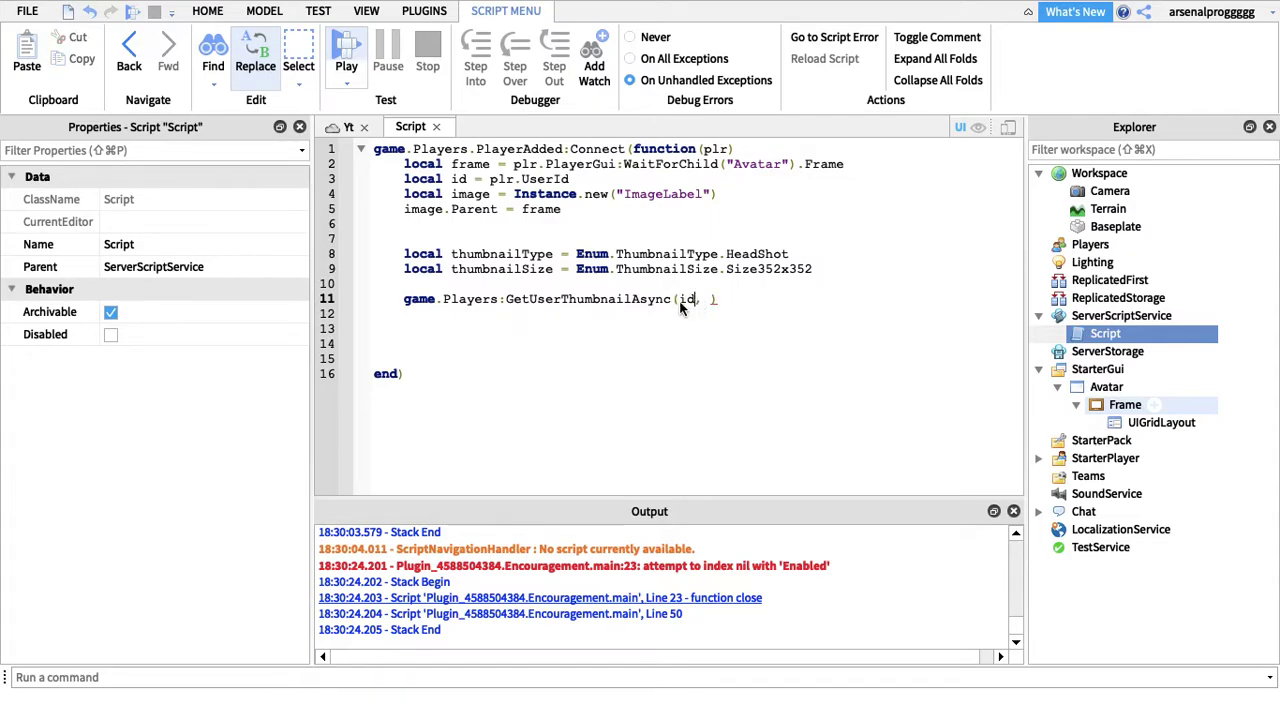
pyautogui.moveTo(457, 254); pyautogui.dragTo(563, 254)
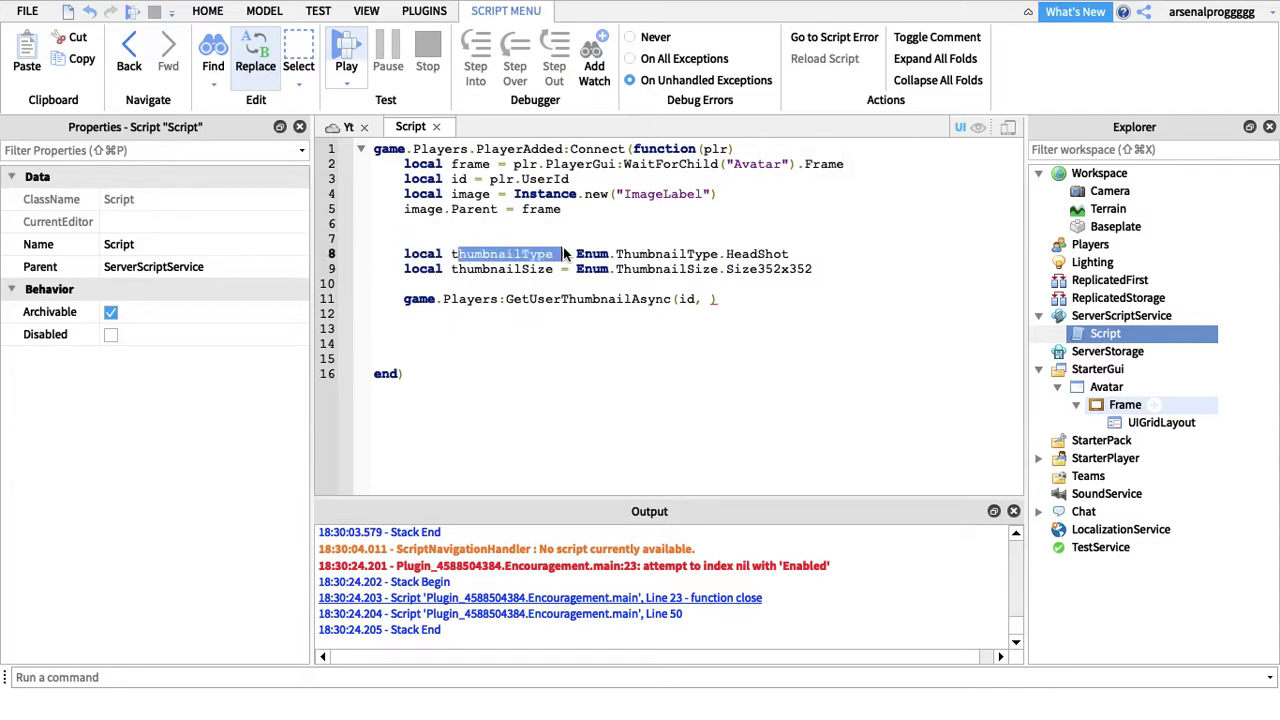
pyautogui.moveTo(806, 245)
pyautogui.mouseDown()
pyautogui.moveTo(810, 258)
pyautogui.moveTo(455, 290)
pyautogui.mouseUp()
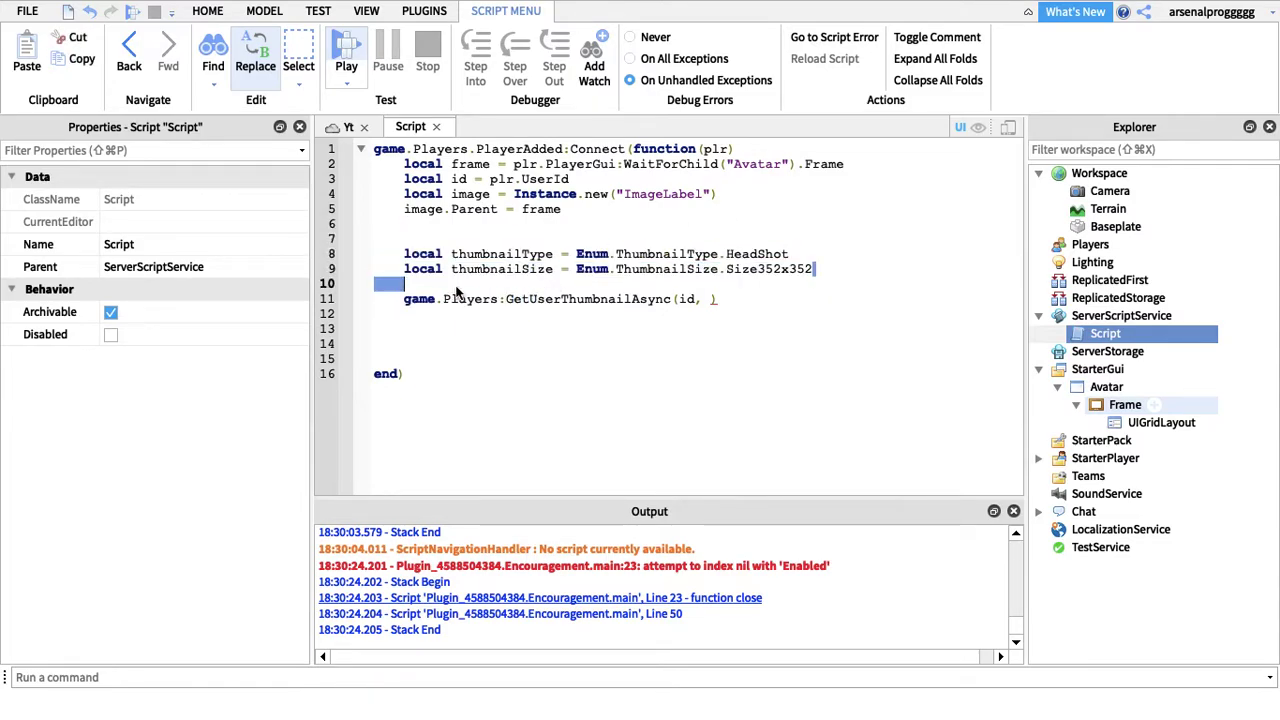
pyautogui.click(699, 298)
pyautogui.moveTo(711, 298); pyautogui.dragTo(682, 298)
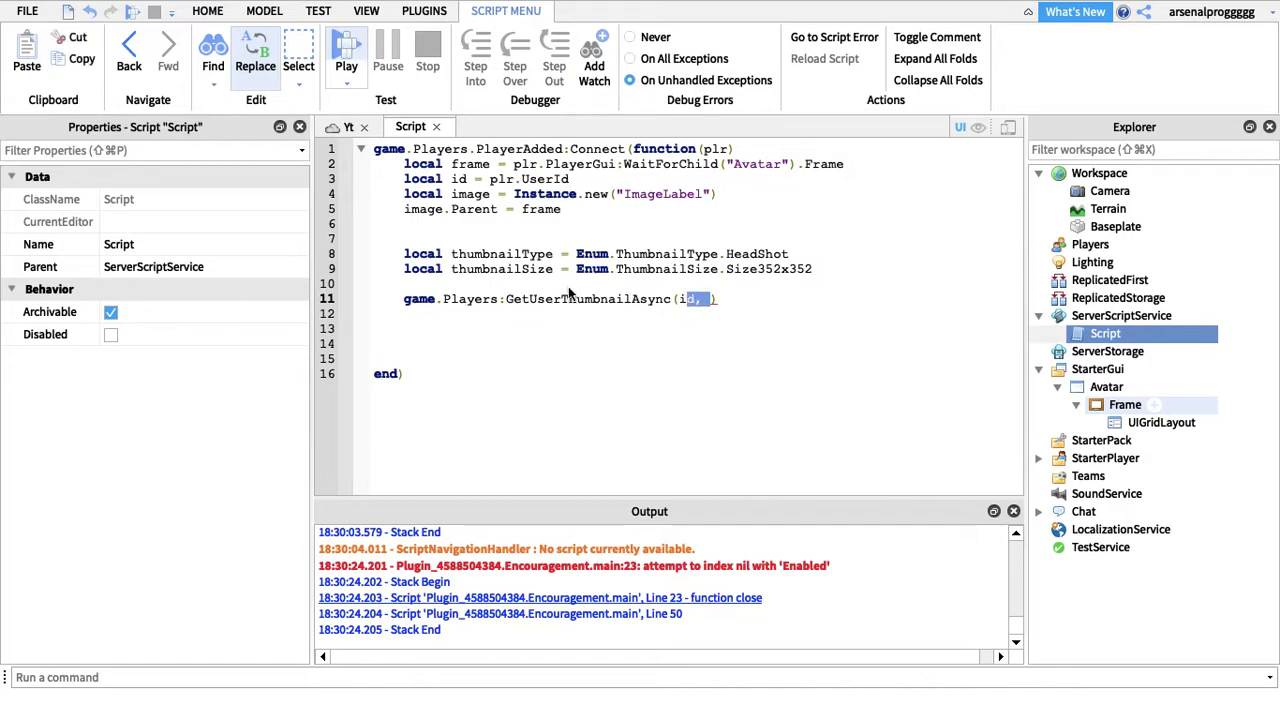
pyautogui.click(405, 302)
pyautogui.write('local ')
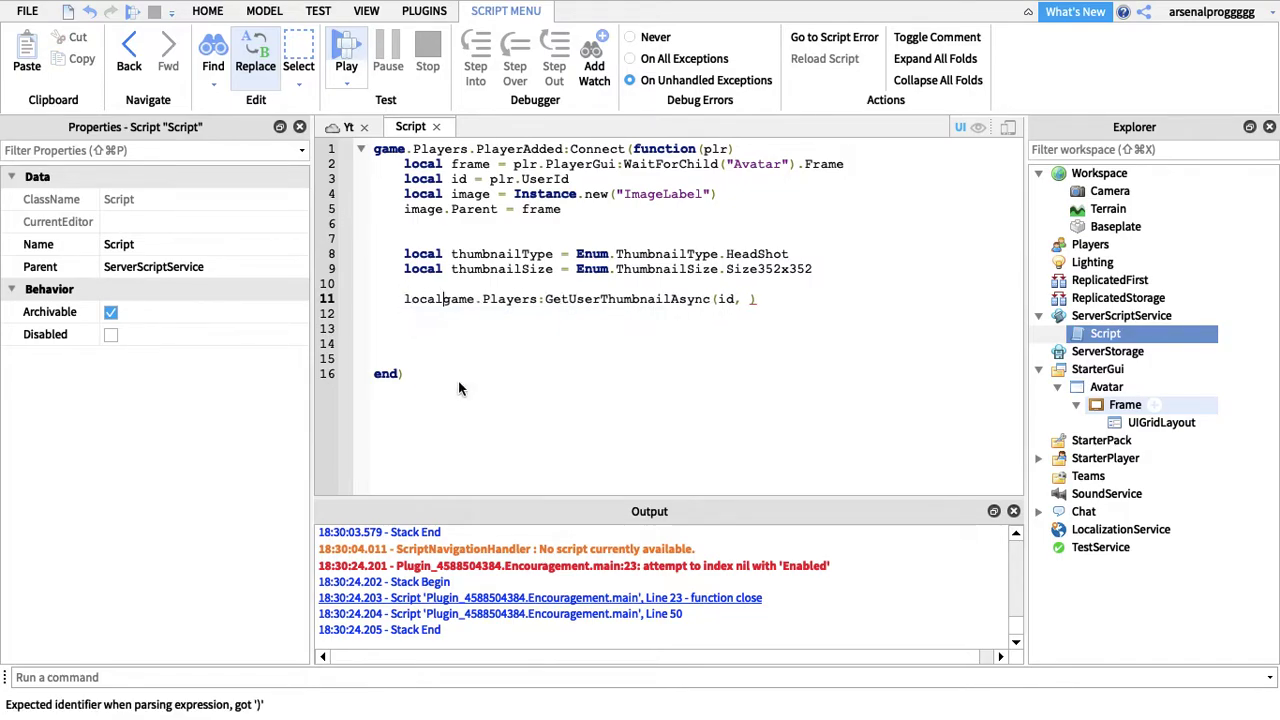
pyautogui.write('image =')
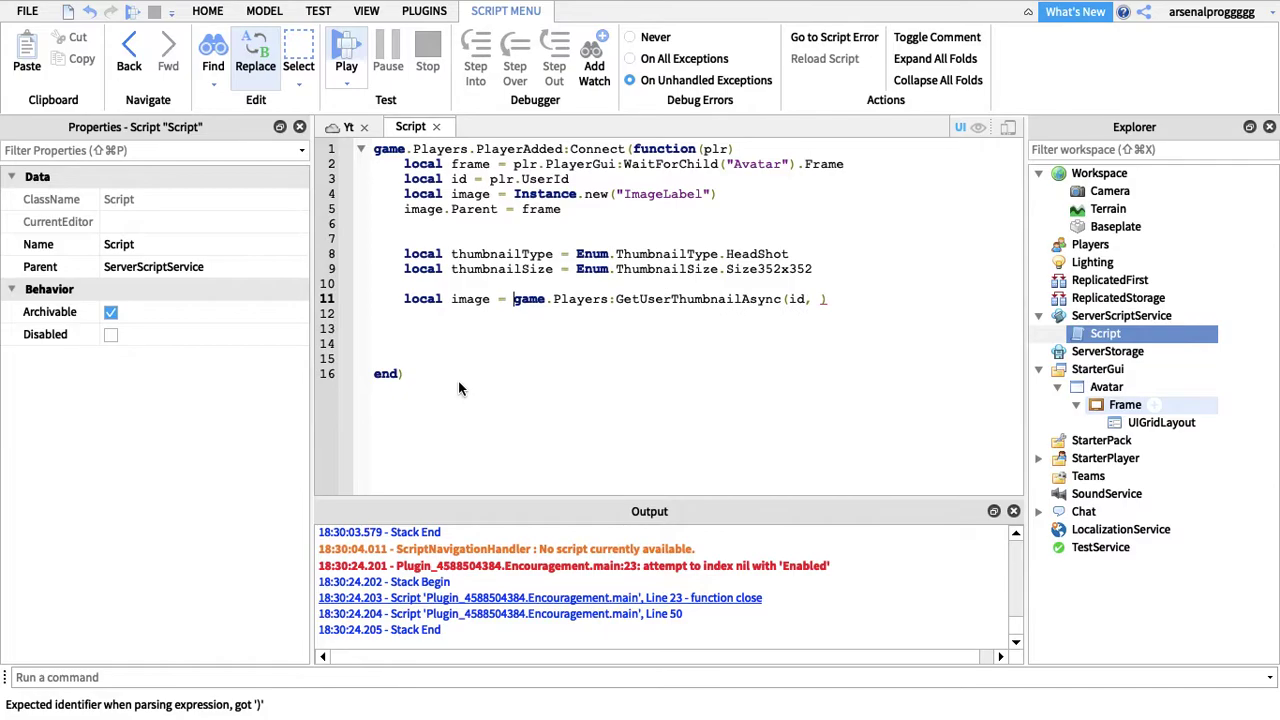
# - Pass thumbnailType and thumbnailSize as the call's remaining arguments
pyautogui.click(820, 300)
pyautogui.write('th')
pyautogui.press('Down')
pyautogui.press('Down')
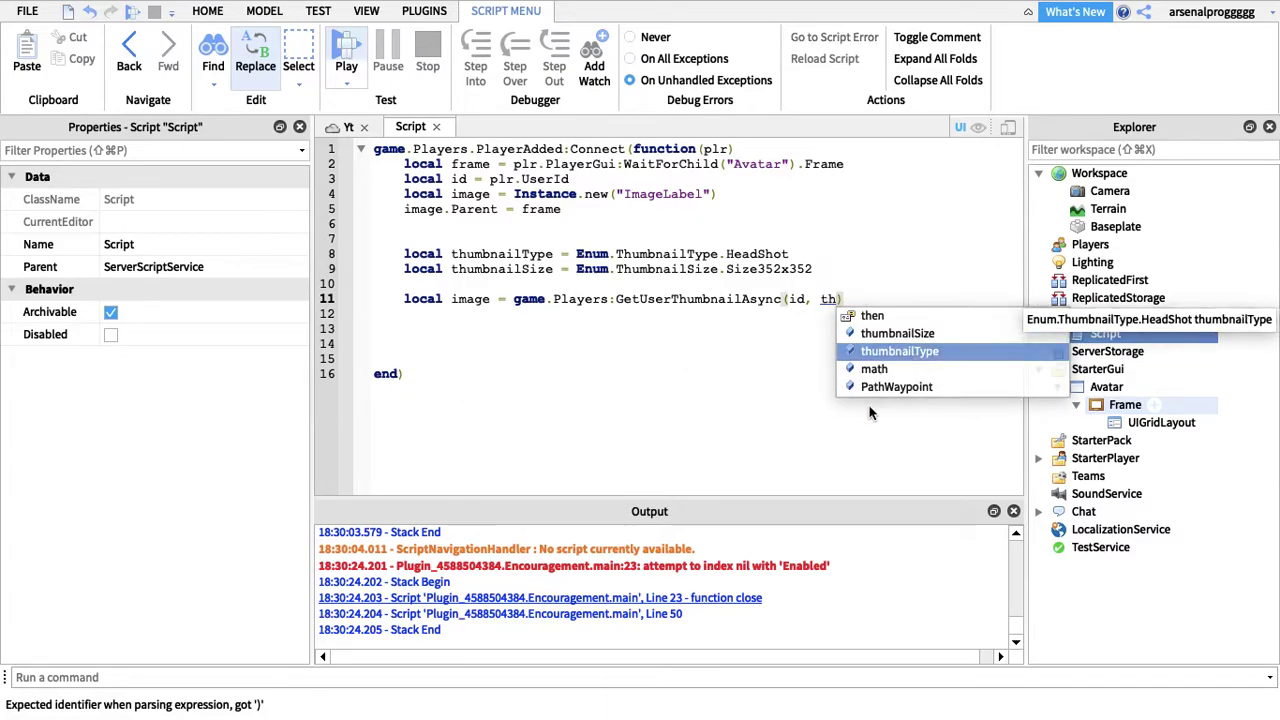
pyautogui.press('Return')
pyautogui.write(', th')
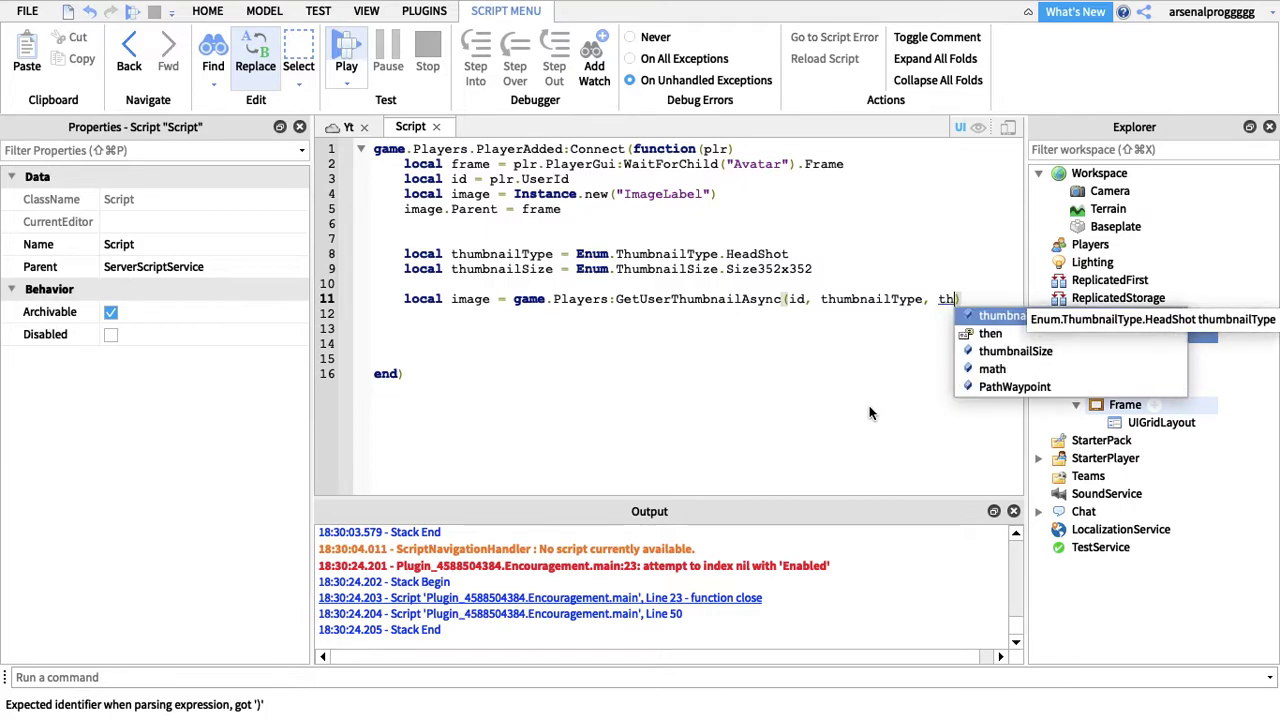
pyautogui.write('i')
pyautogui.press('Return')
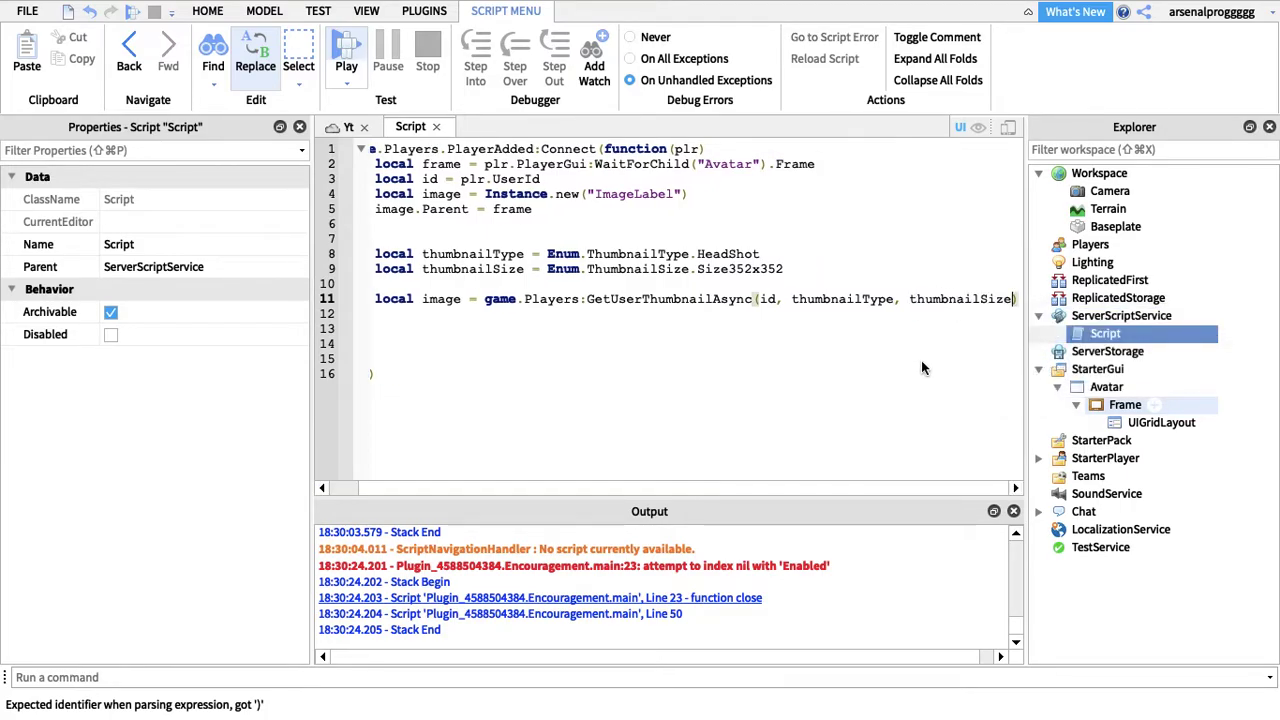
# - Add 'image.Image = image' on line 15 to assign the thumbnail
pyautogui.press('End')
pyautogui.press('Return')
pyautogui.press('Return')
pyautogui.press('Return')
pyautogui.press('Return')
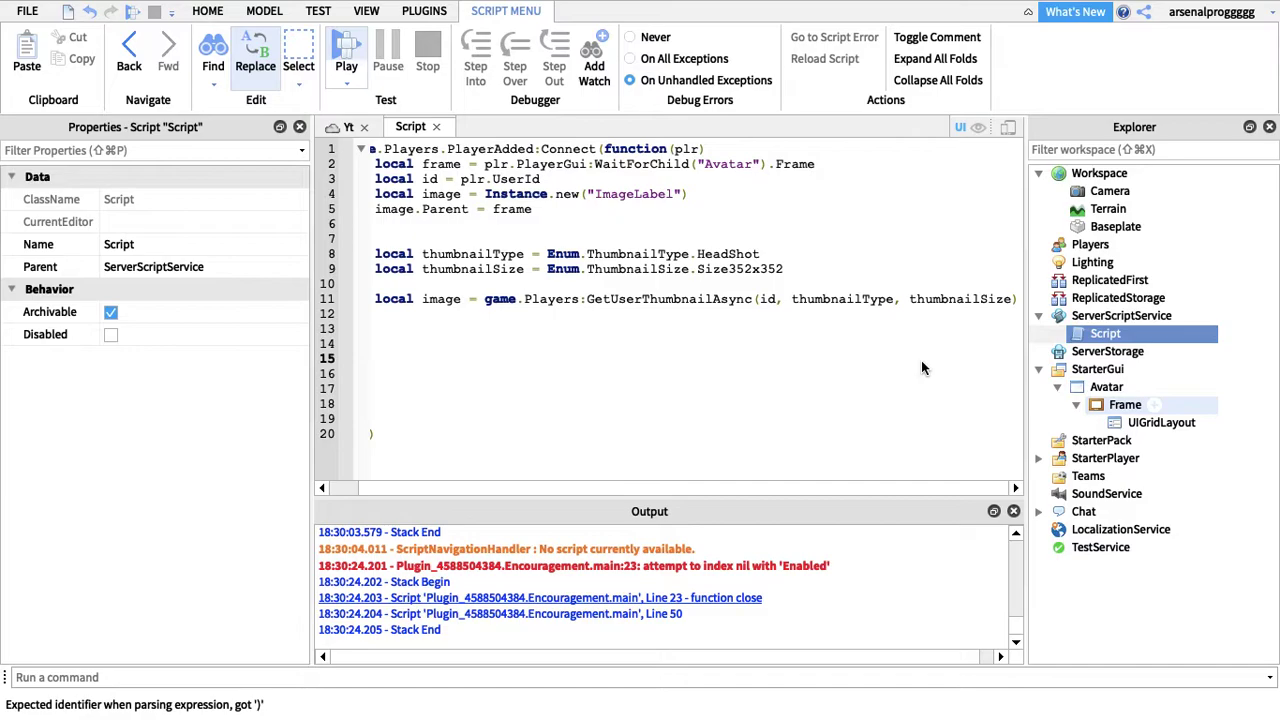
pyautogui.write('image')
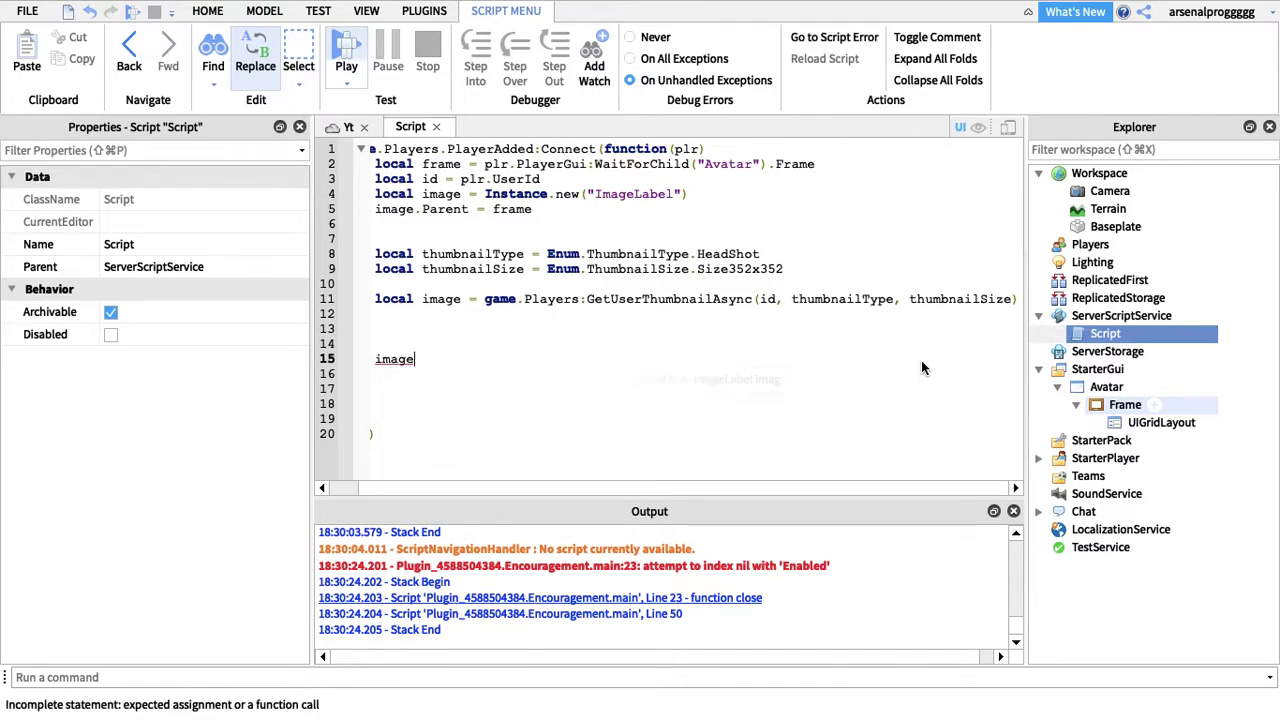
pyautogui.write('.Image')
pyautogui.write(' =')
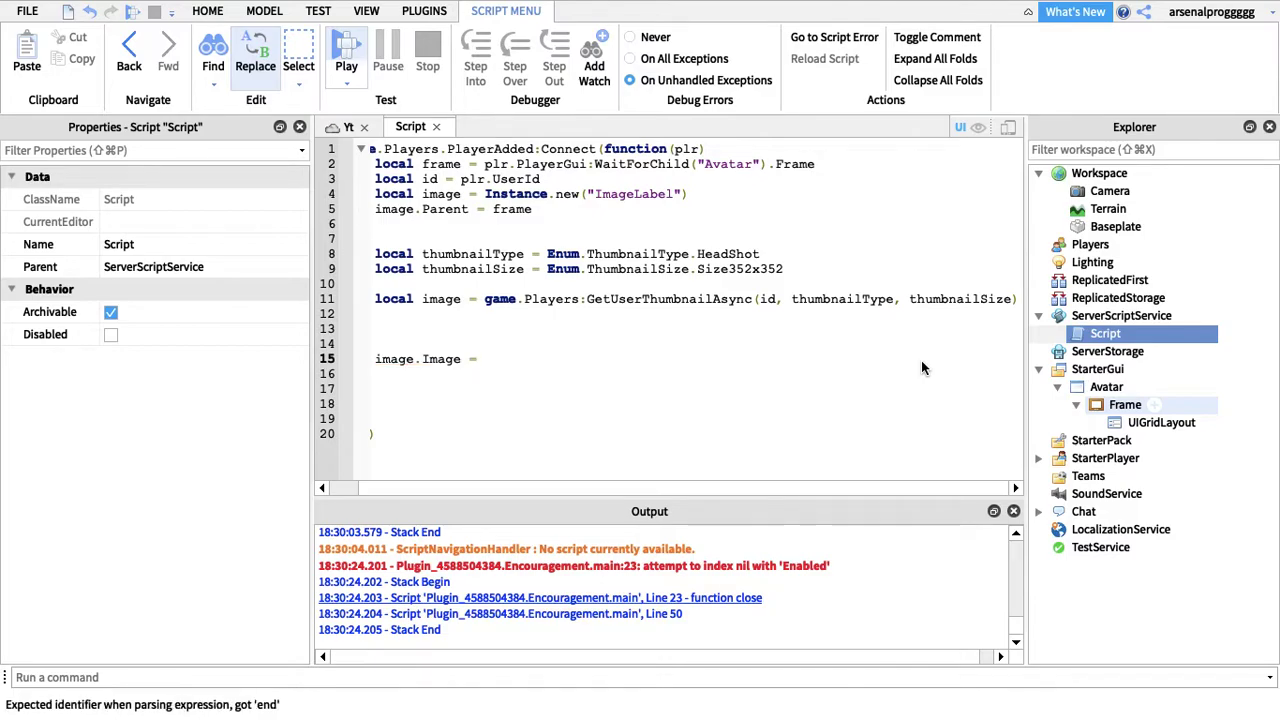
pyautogui.write(' t')
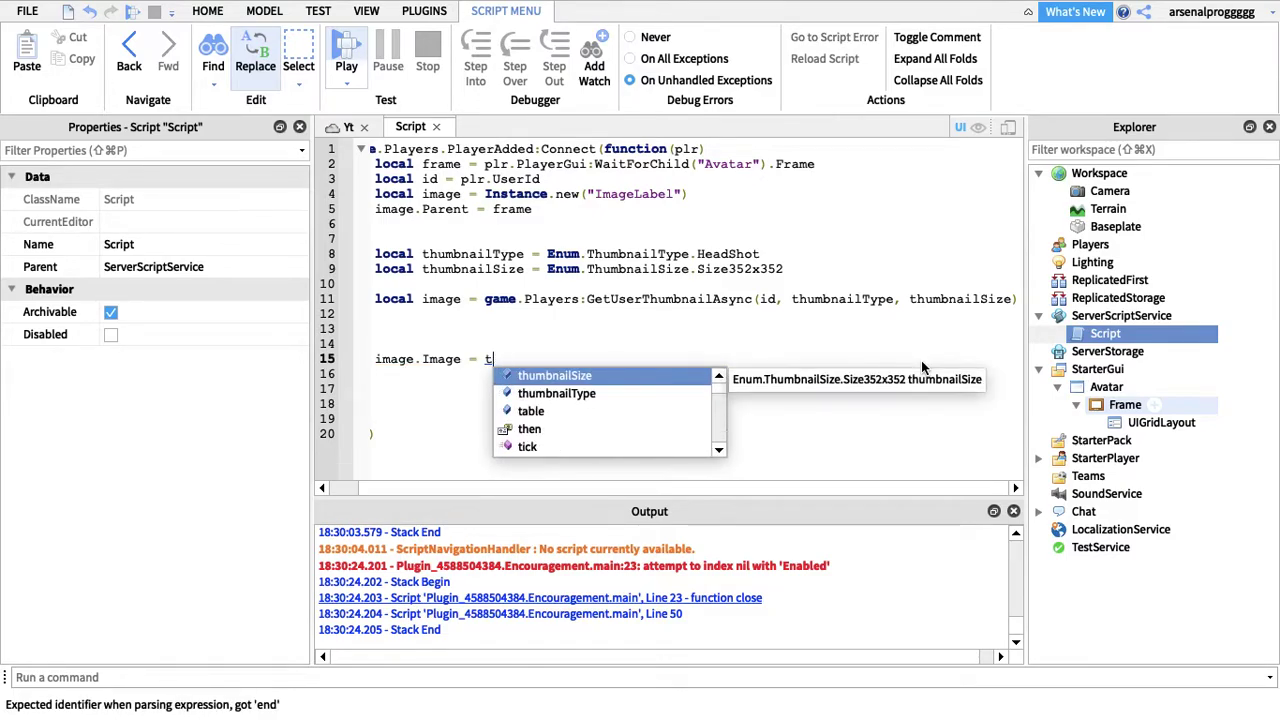
pyautogui.press('BackSpace')
pyautogui.write('i')
pyautogui.press('Tab')
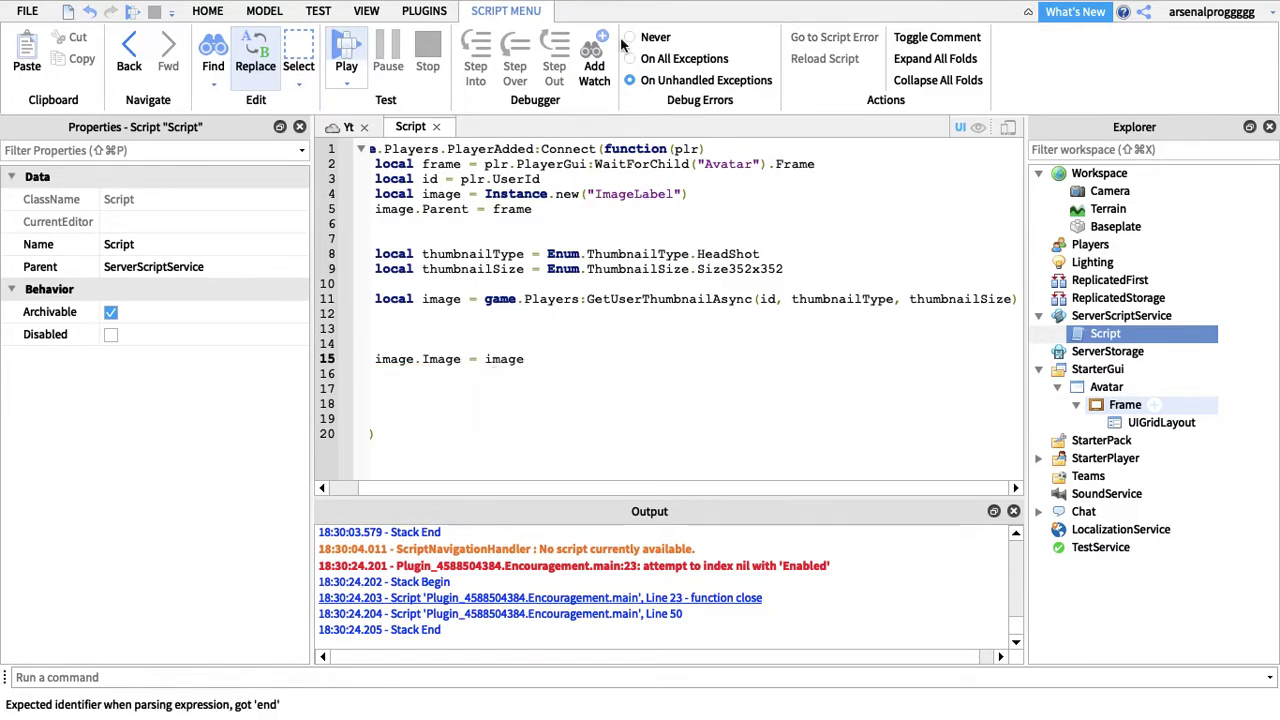
pyautogui.hscroll(-2, 540, 480)
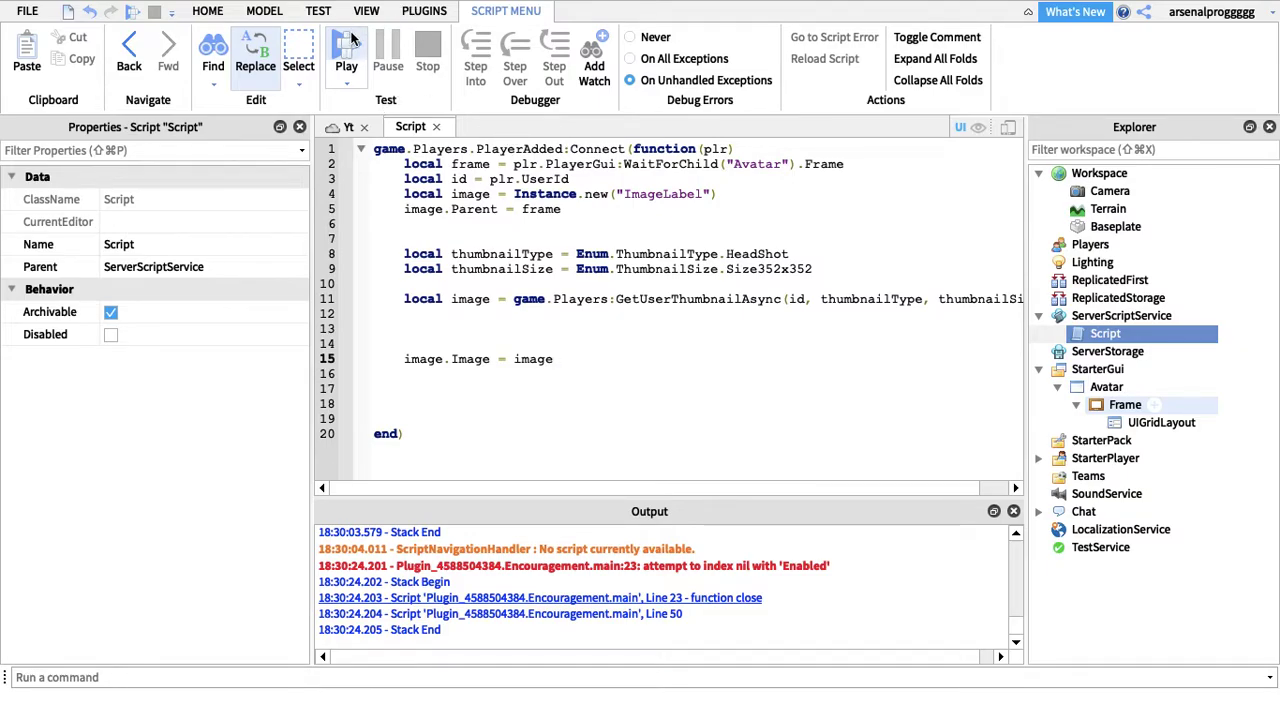
# - Add an empty game.Players.PlayerRemoving:Connect(function() handler below the join function
pyautogui.click(430, 432)
pyautogui.press('Return')
pyautogui.press('Return')
pyautogui.press('Return')
pyautogui.press('Return')
pyautogui.press('Up')
pyautogui.write('game.')
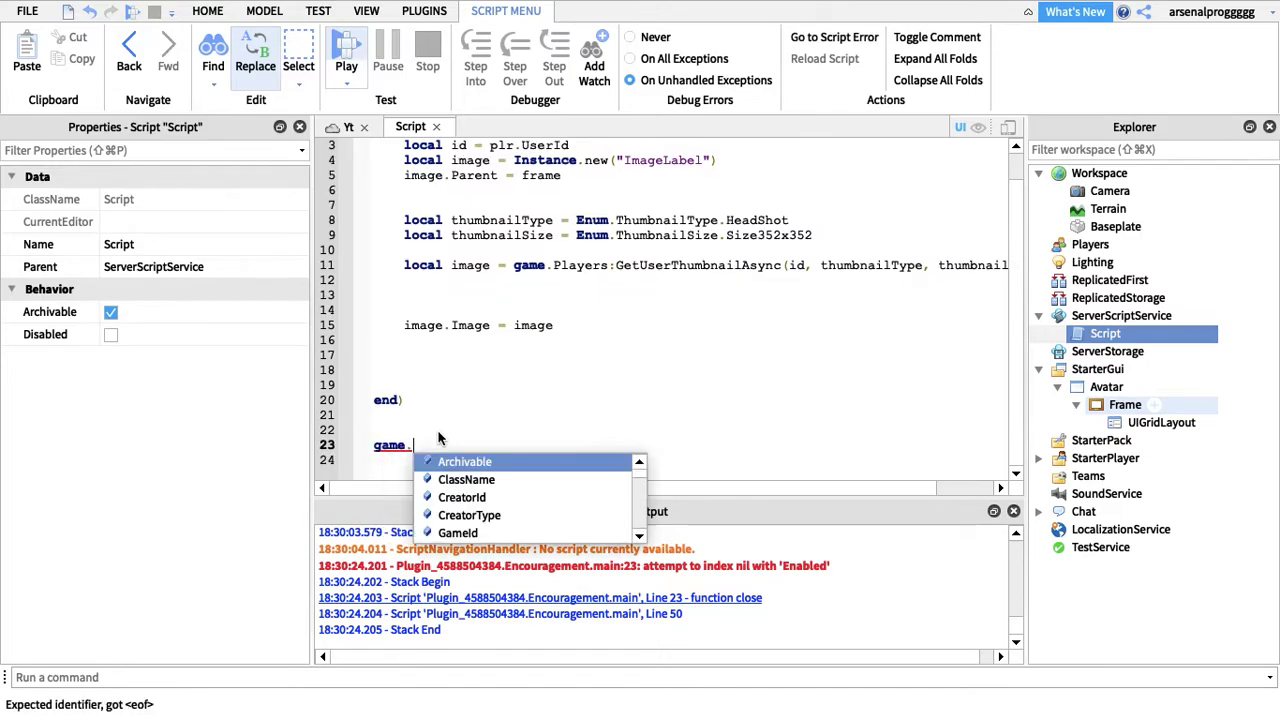
pyautogui.write('Players.pl')
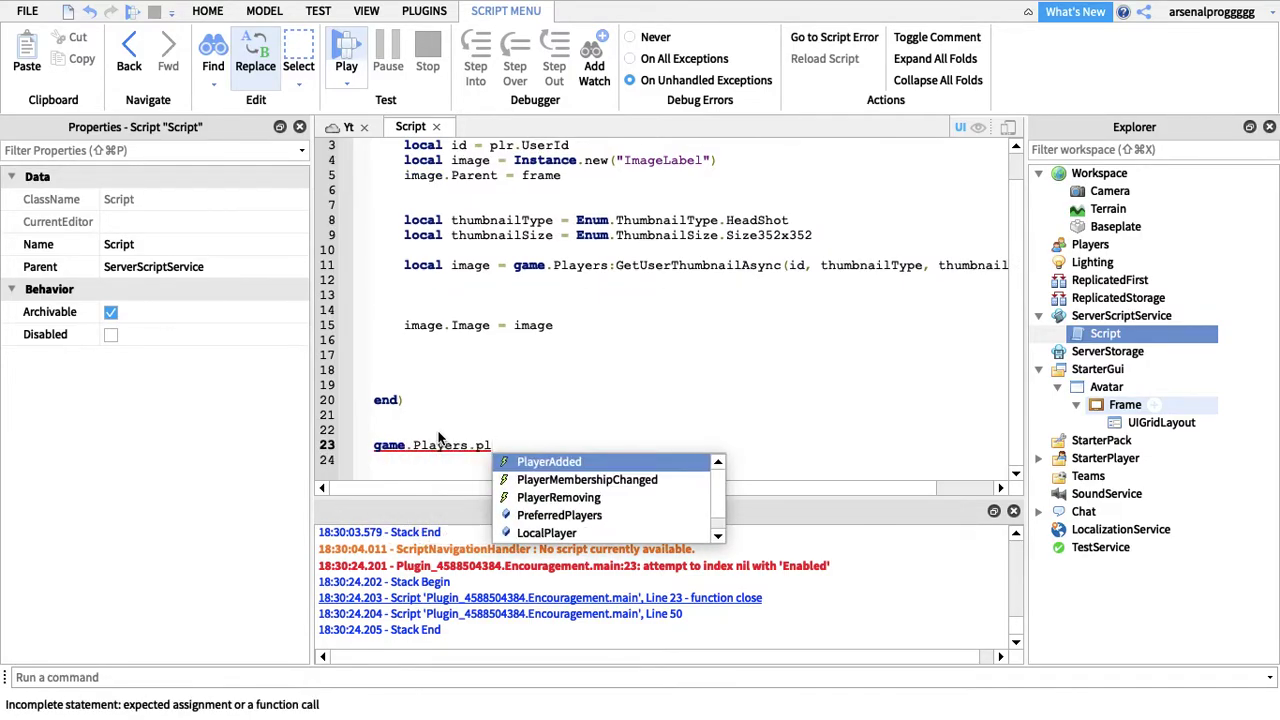
pyautogui.press('Down')
pyautogui.press('Down')
pyautogui.press('Return')
pyautogui.write(':')
pyautogui.press('Return')
pyautogui.write('(')
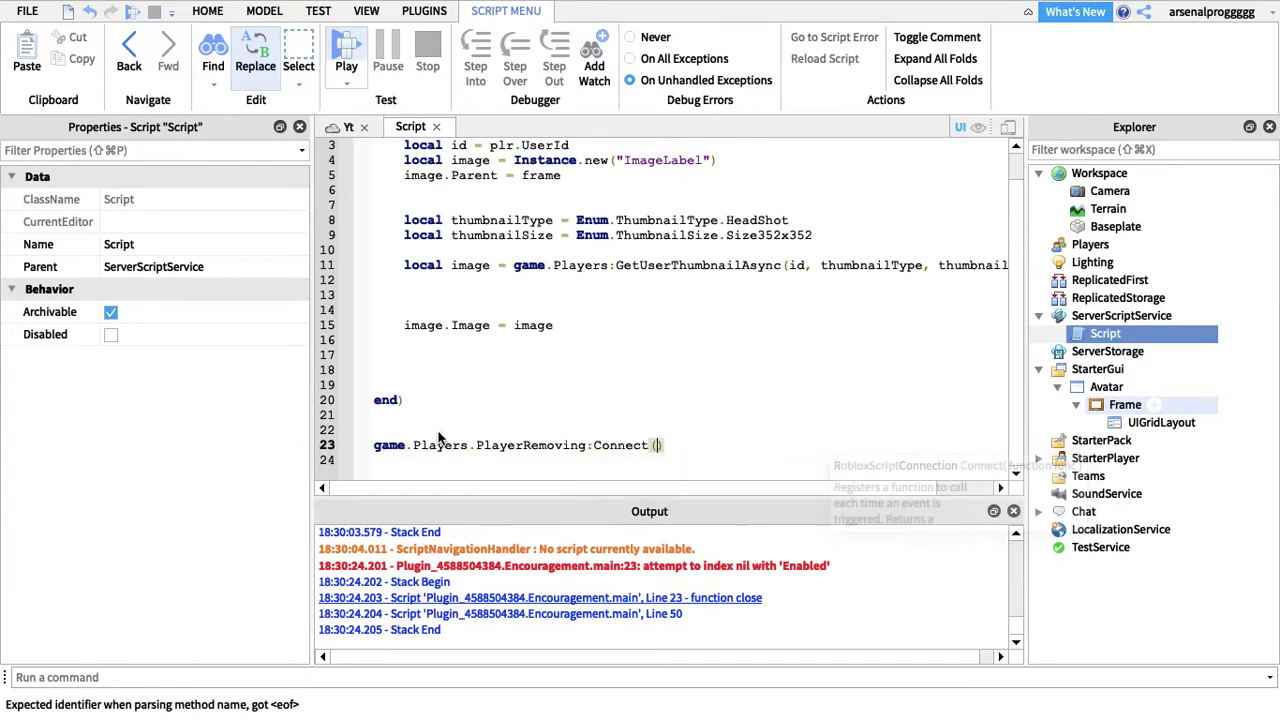
pyautogui.write('function')
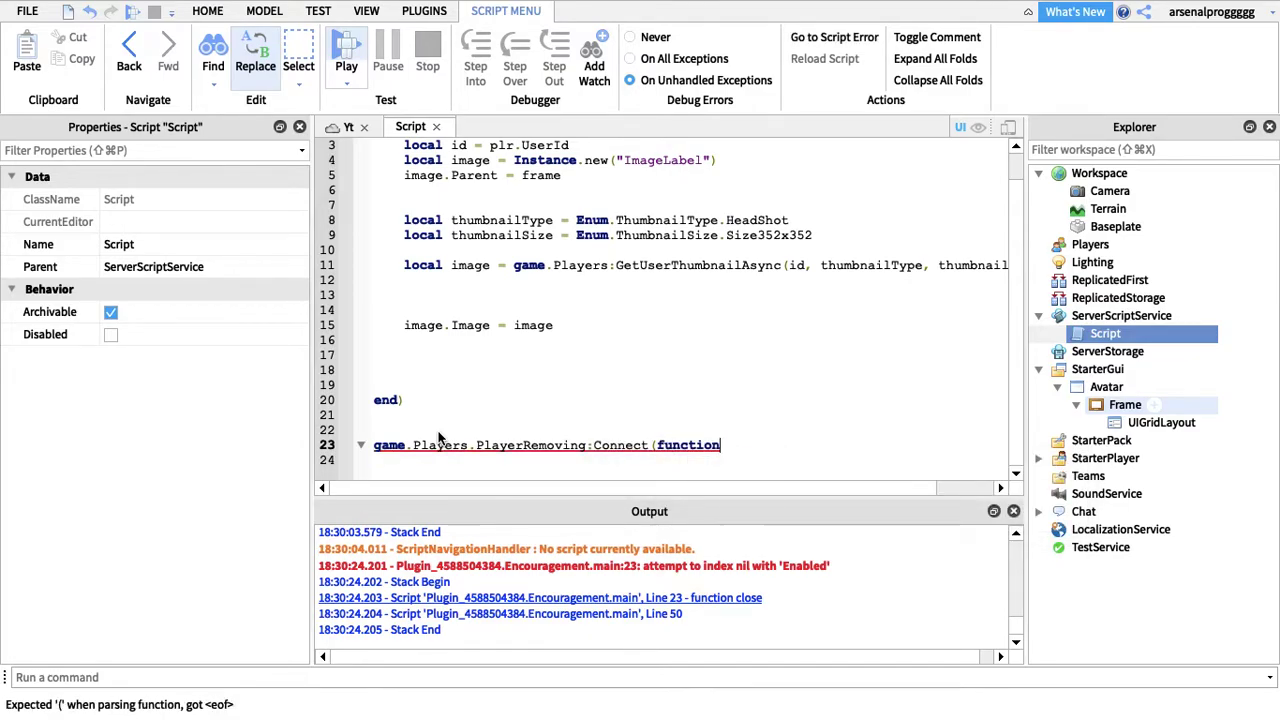
pyautogui.write('()')
pyautogui.press('Return')
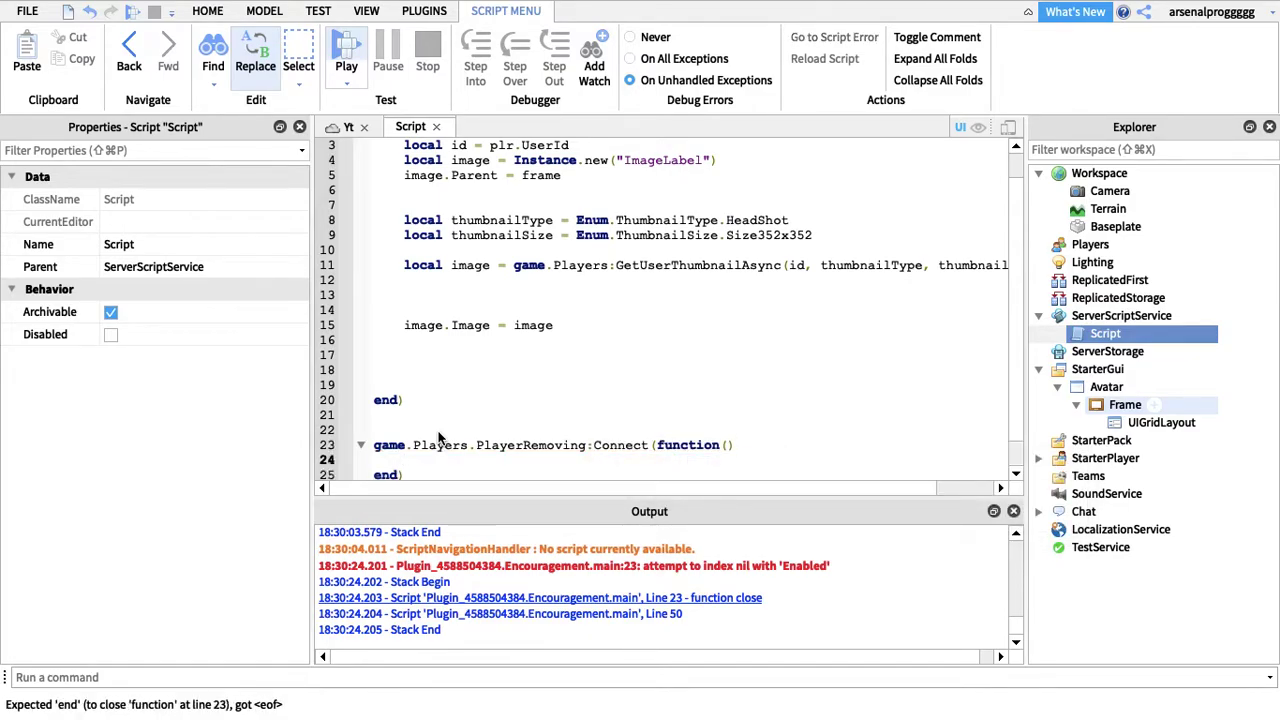
pyautogui.press('Return')
pyautogui.press('Return')
pyautogui.press('Return')
pyautogui.press('Up')
pyautogui.press('Up')
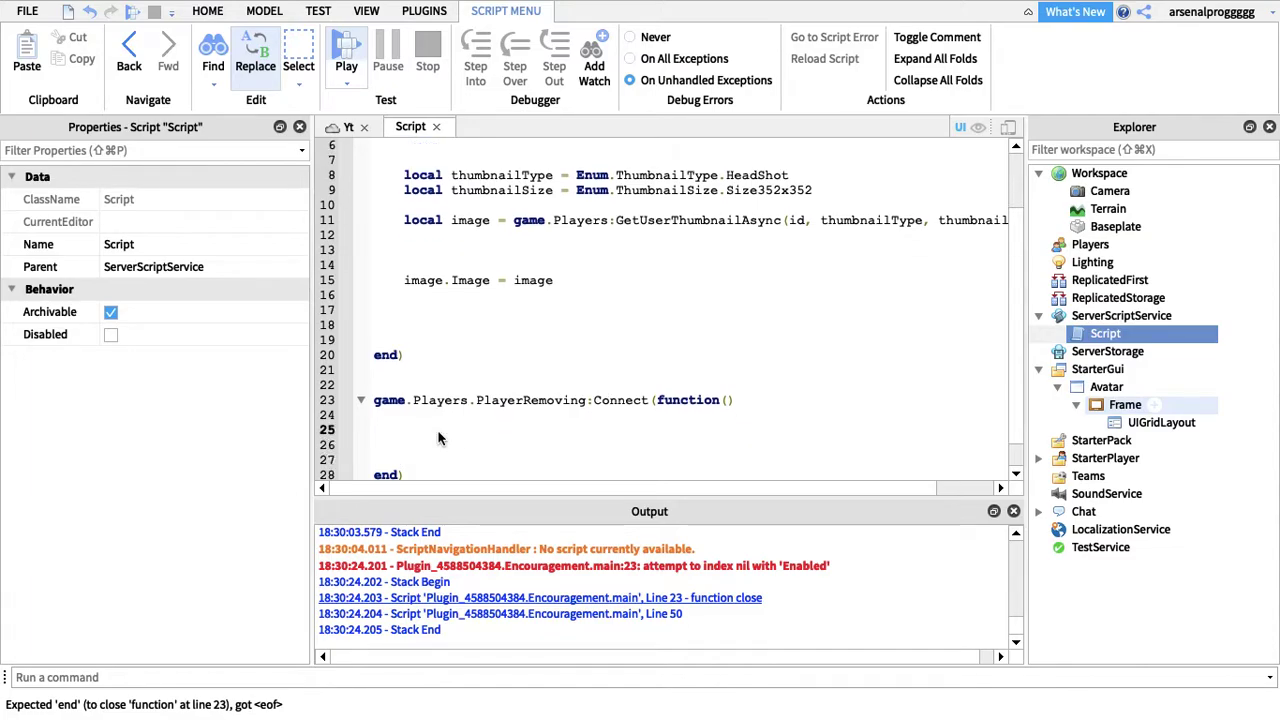
# - Add 'image.Name = plr.Name' on line 6 to name the label after the player
pyautogui.scroll(3, 417, 225)
pyautogui.click(410, 223)
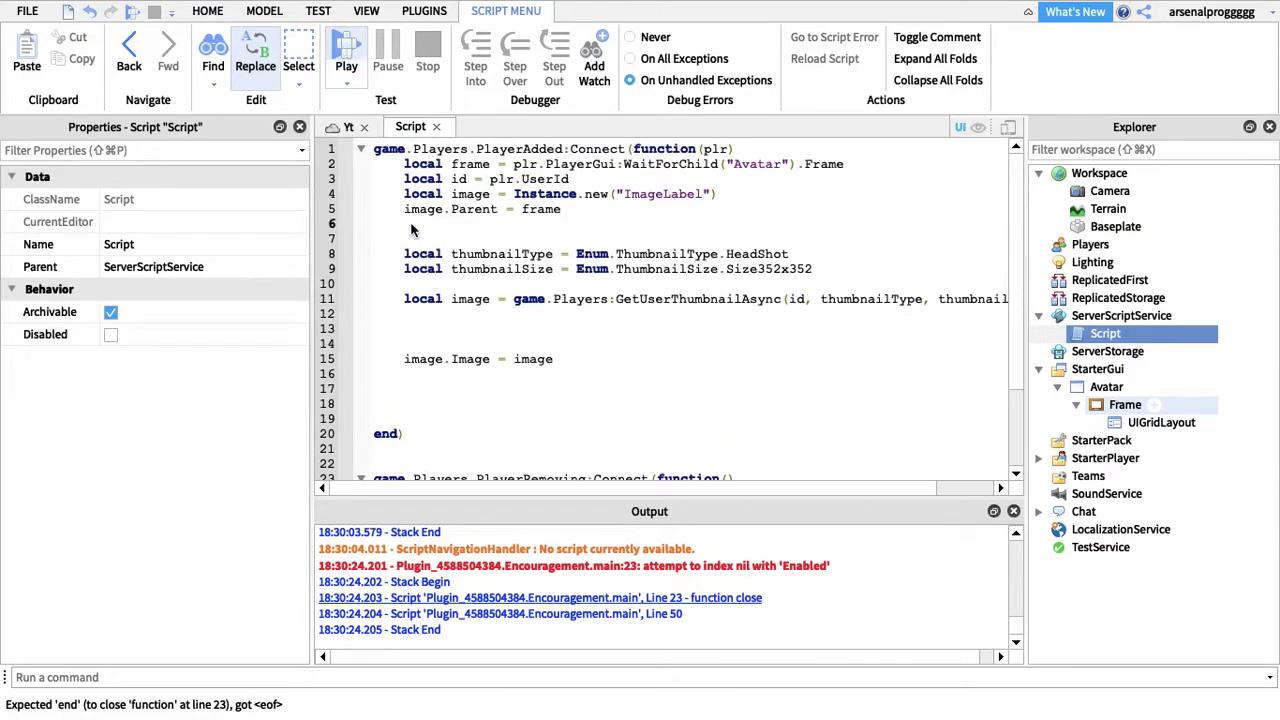
pyautogui.write('im')
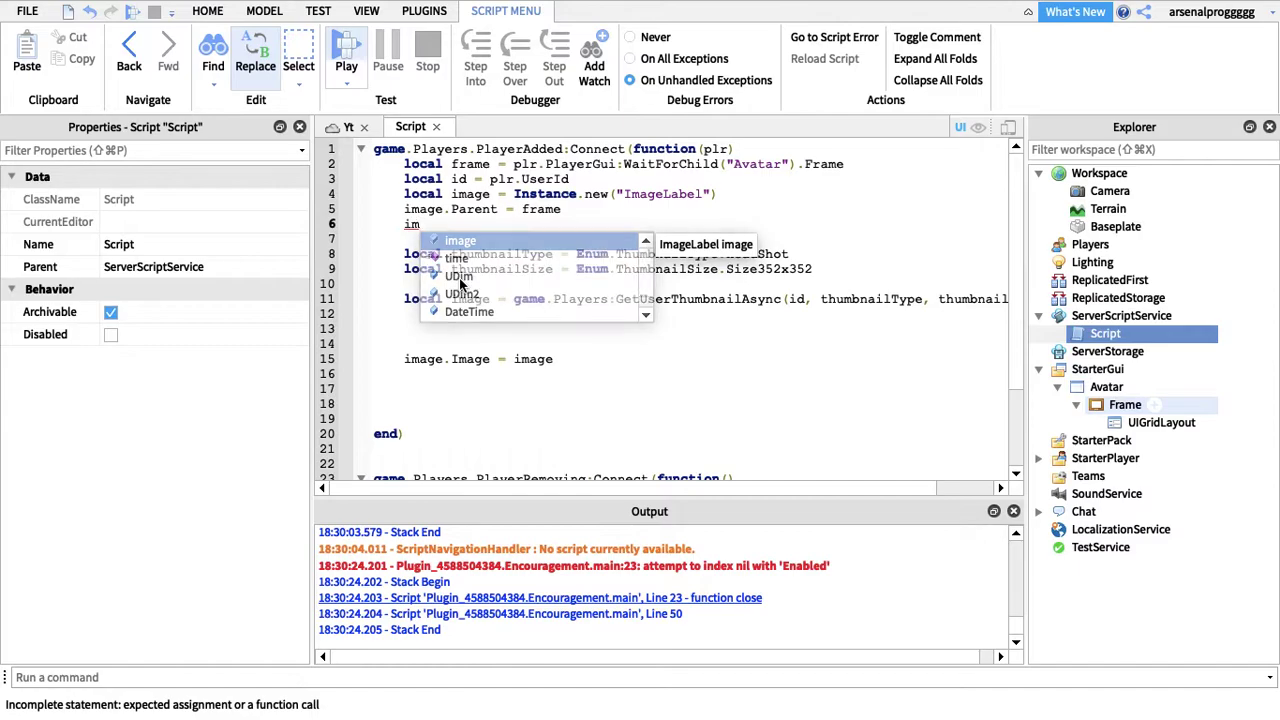
pyautogui.write('age.Name = ')
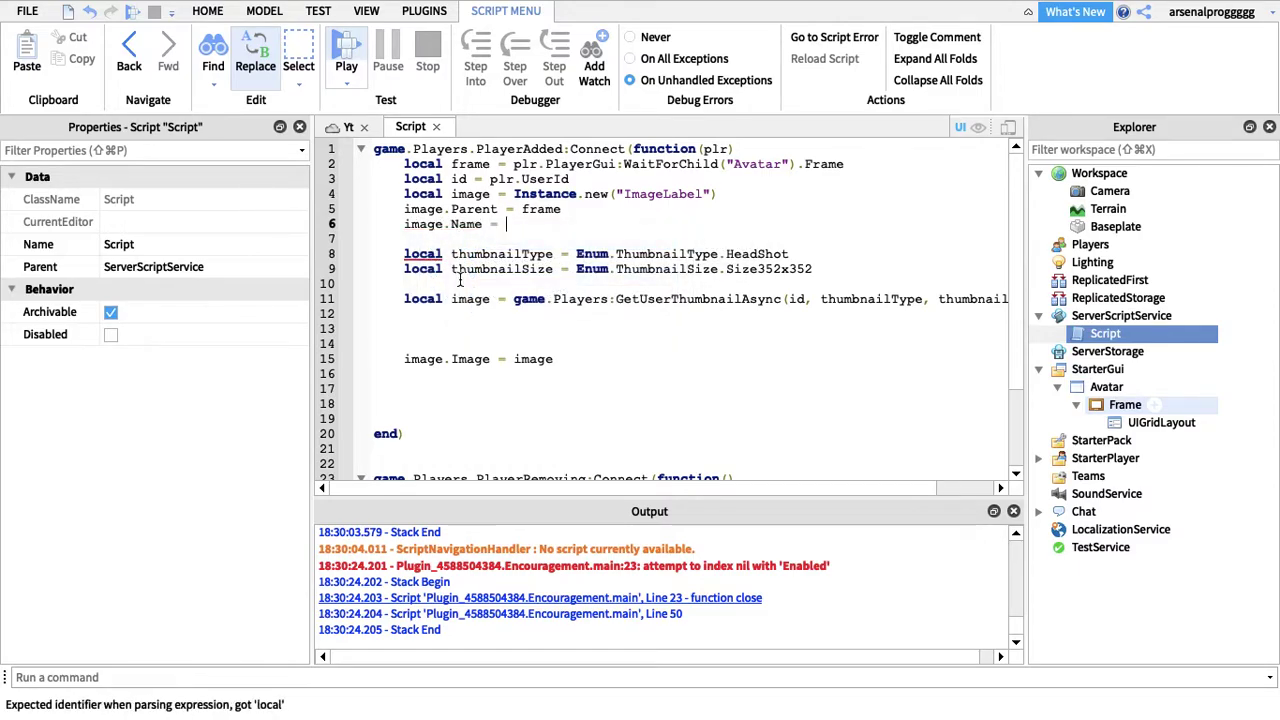
pyautogui.write('plr.Name')
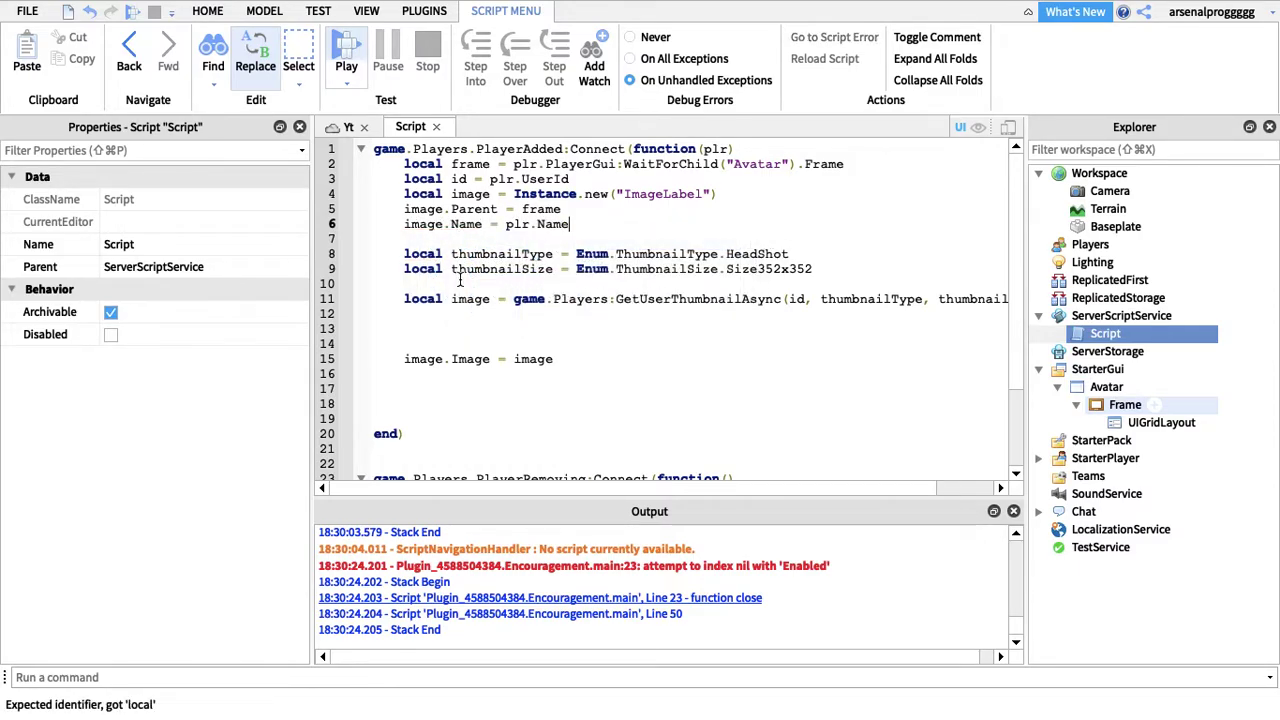
pyautogui.scroll(-3, 543, 277)
pyautogui.click(400, 428)
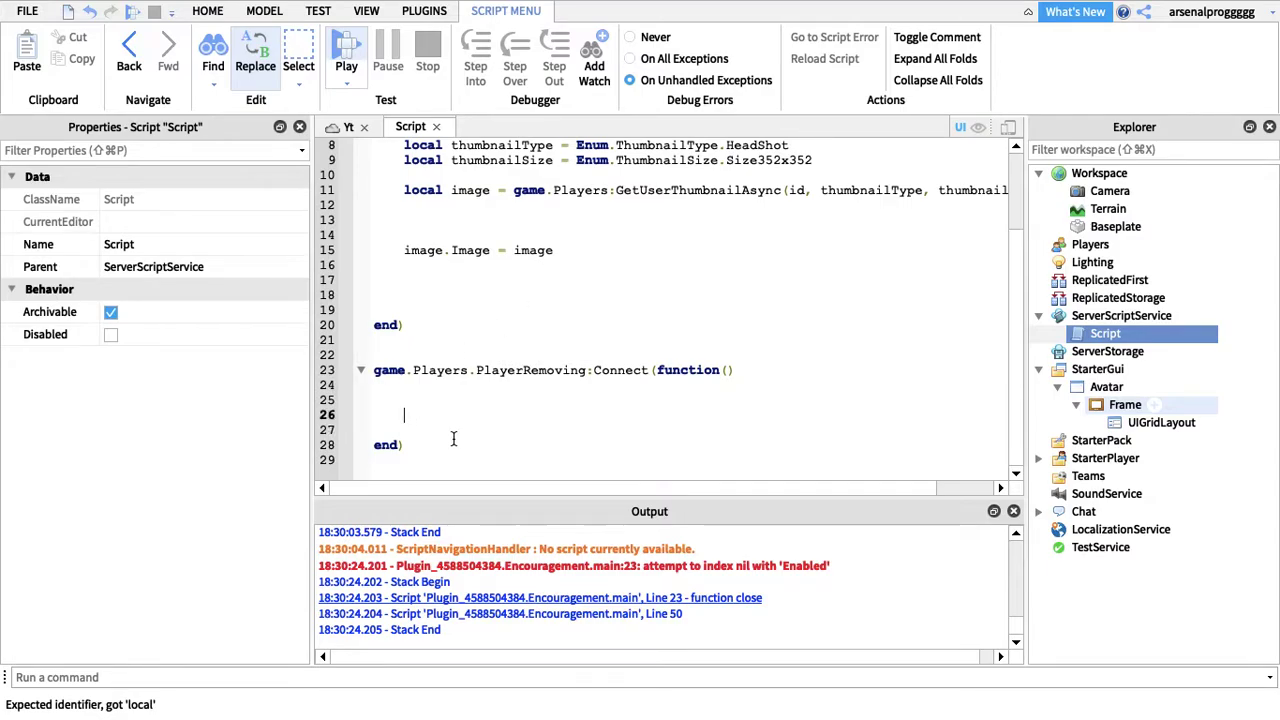
# - Clear stray letters and suggestions from the PlayerRemoving function body
pyautogui.press('Up')
pyautogui.write('pl')
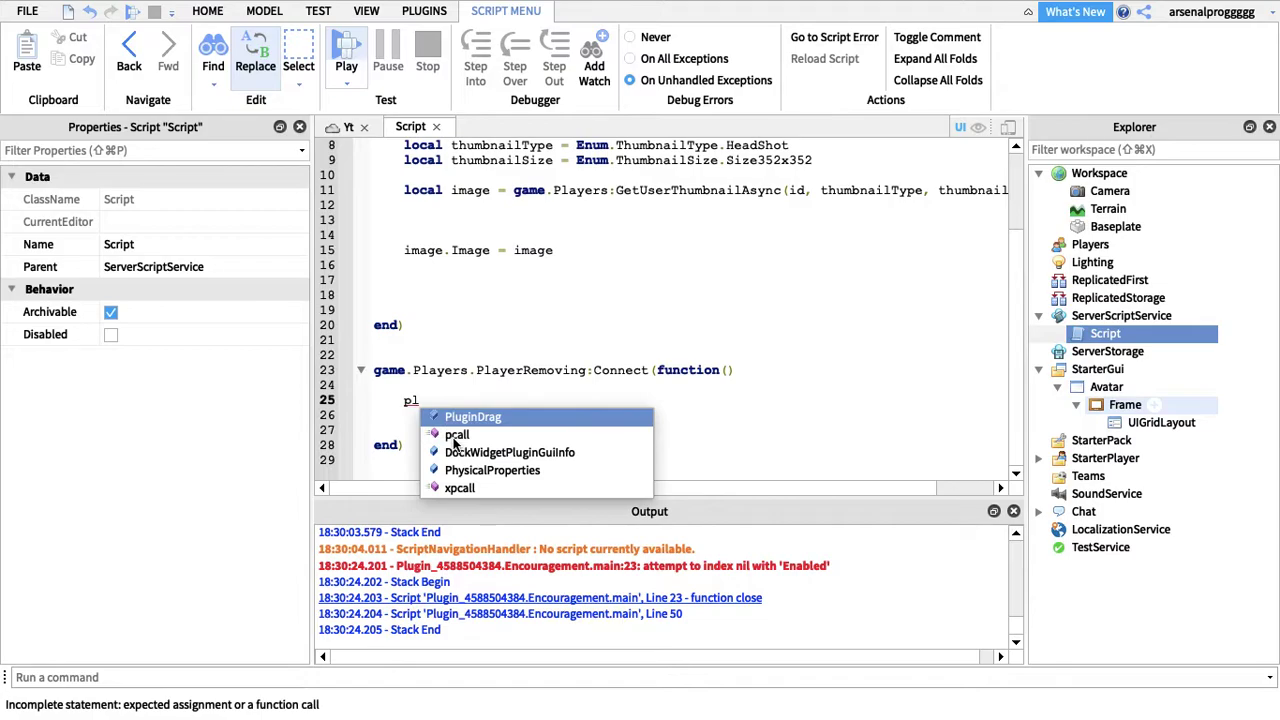
pyautogui.write('r')
pyautogui.press('BackSpace')
pyautogui.press('BackSpace')
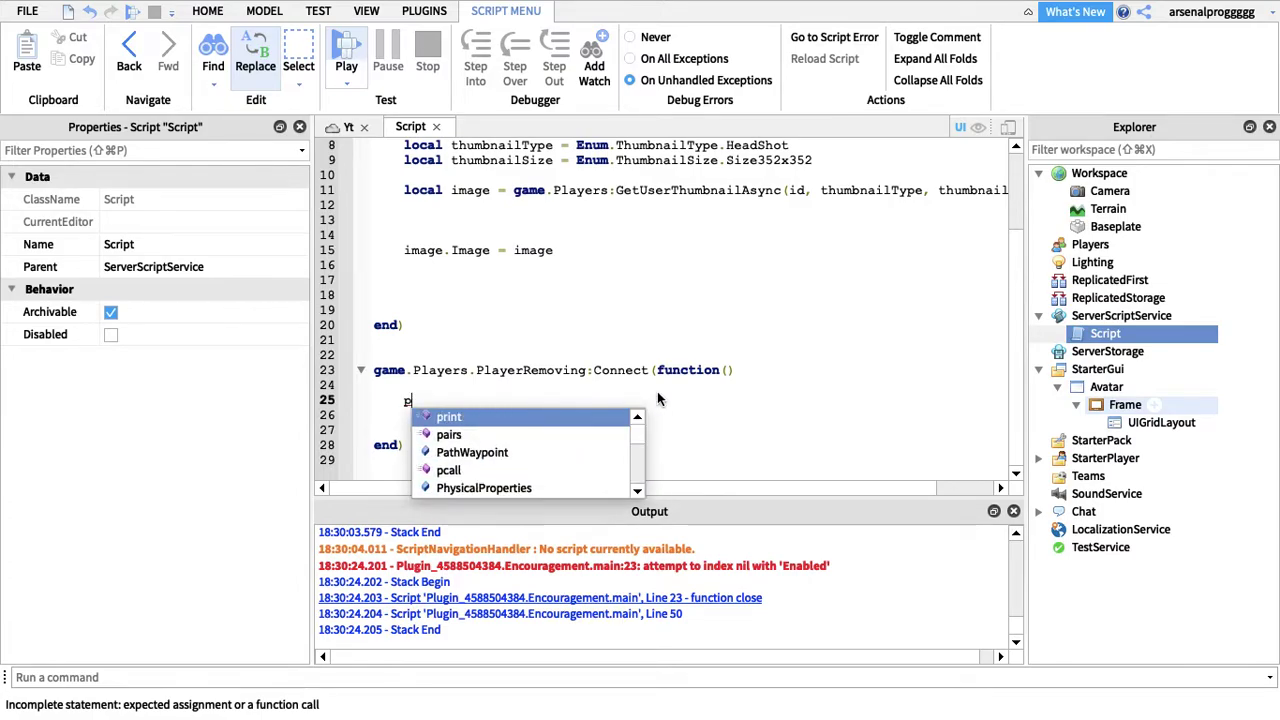
pyautogui.click(729, 370)
pyautogui.write('plr')
pyautogui.press('Down')
pyautogui.press('Down')
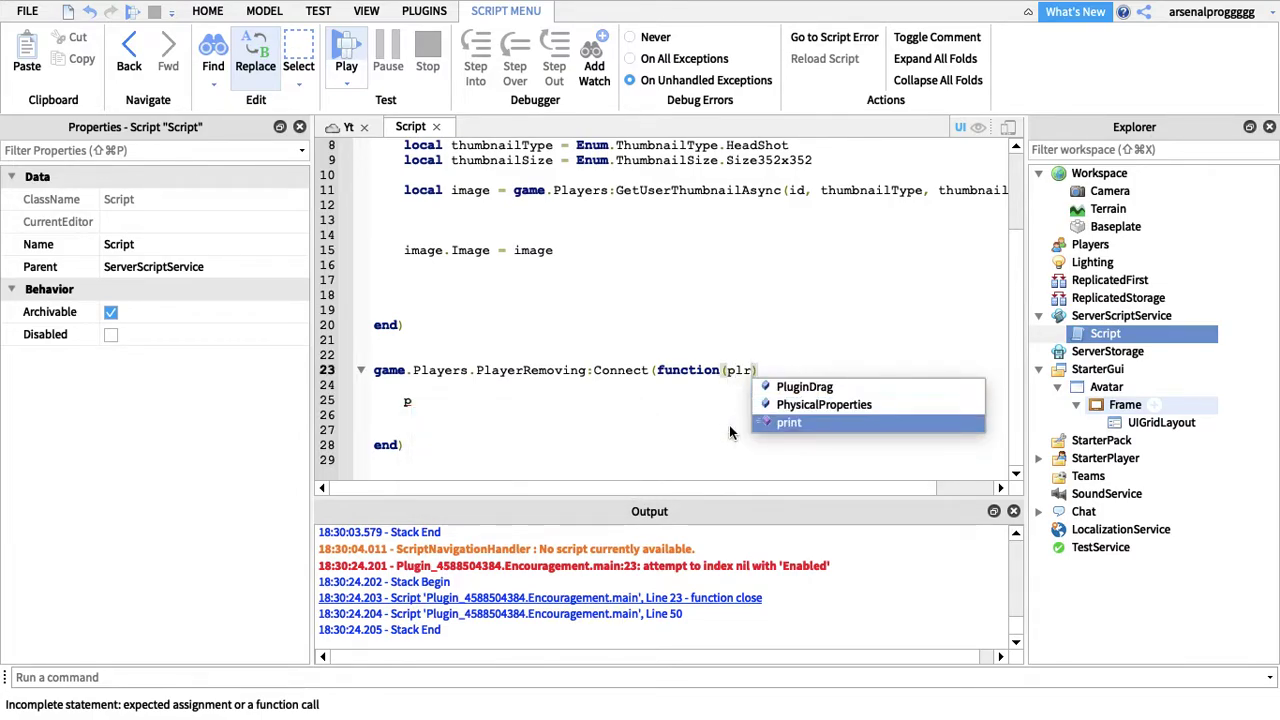
pyautogui.press('Escape')
pyautogui.click(428, 402)
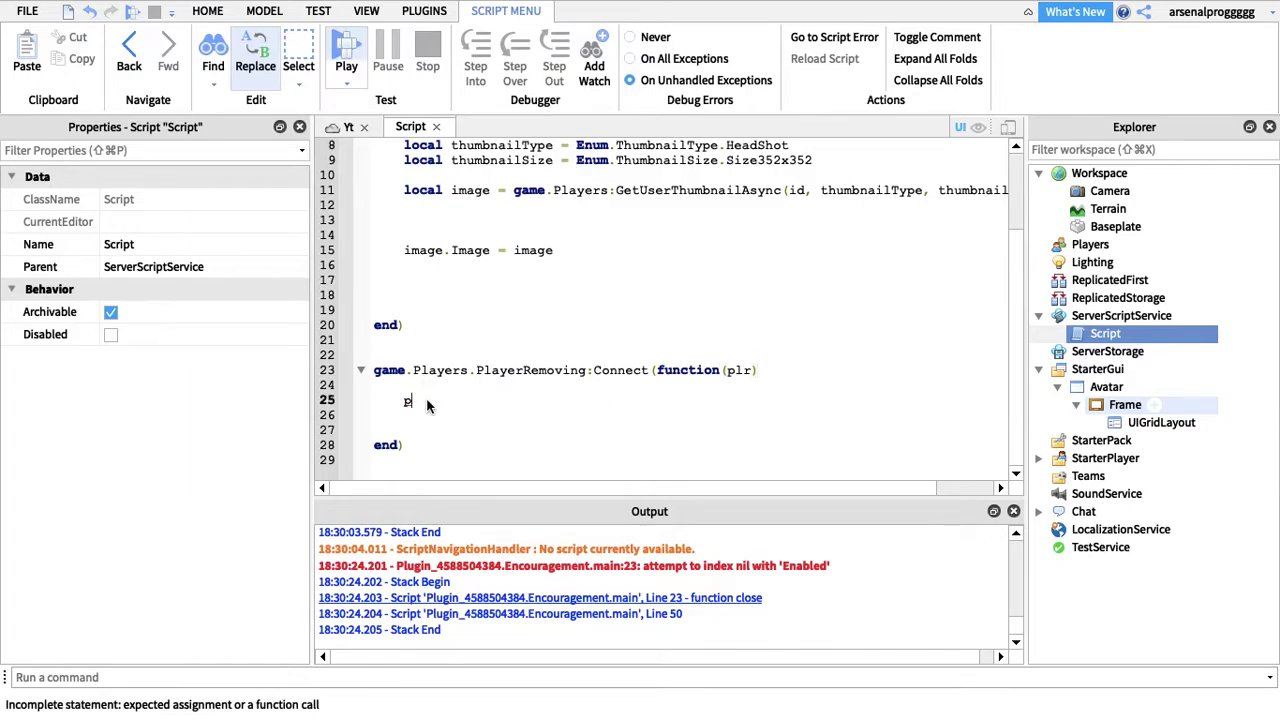
pyautogui.press('BackSpace')
# - Write 'for i,v in pairs(game.Players:GetChildren()) do' inside the removal handler
pyautogui.write('fo')
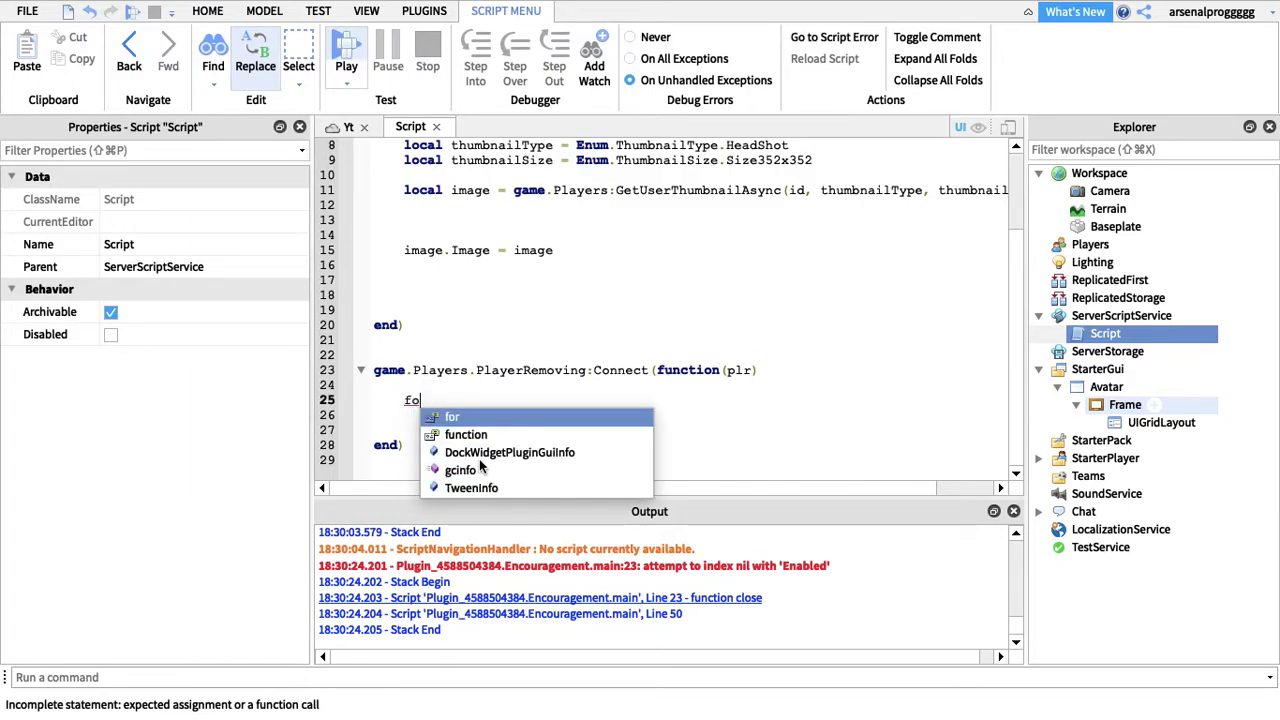
pyautogui.write('r i,v i')
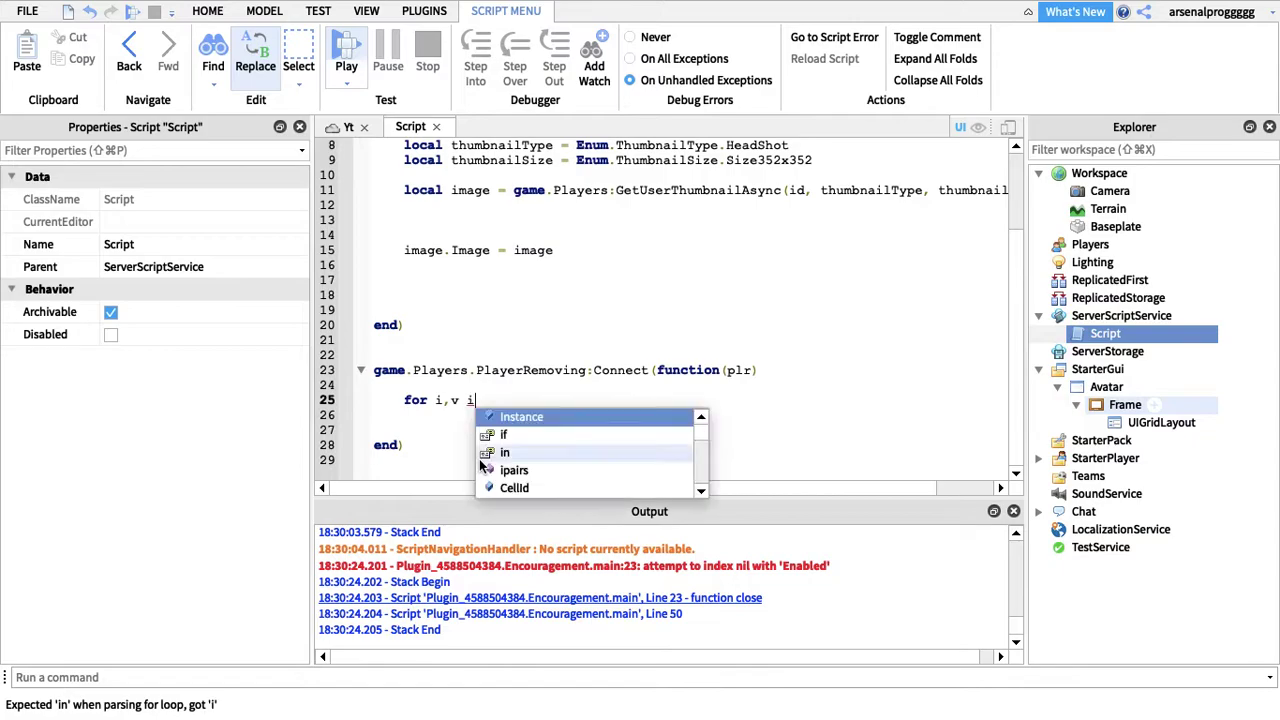
pyautogui.write('n p')
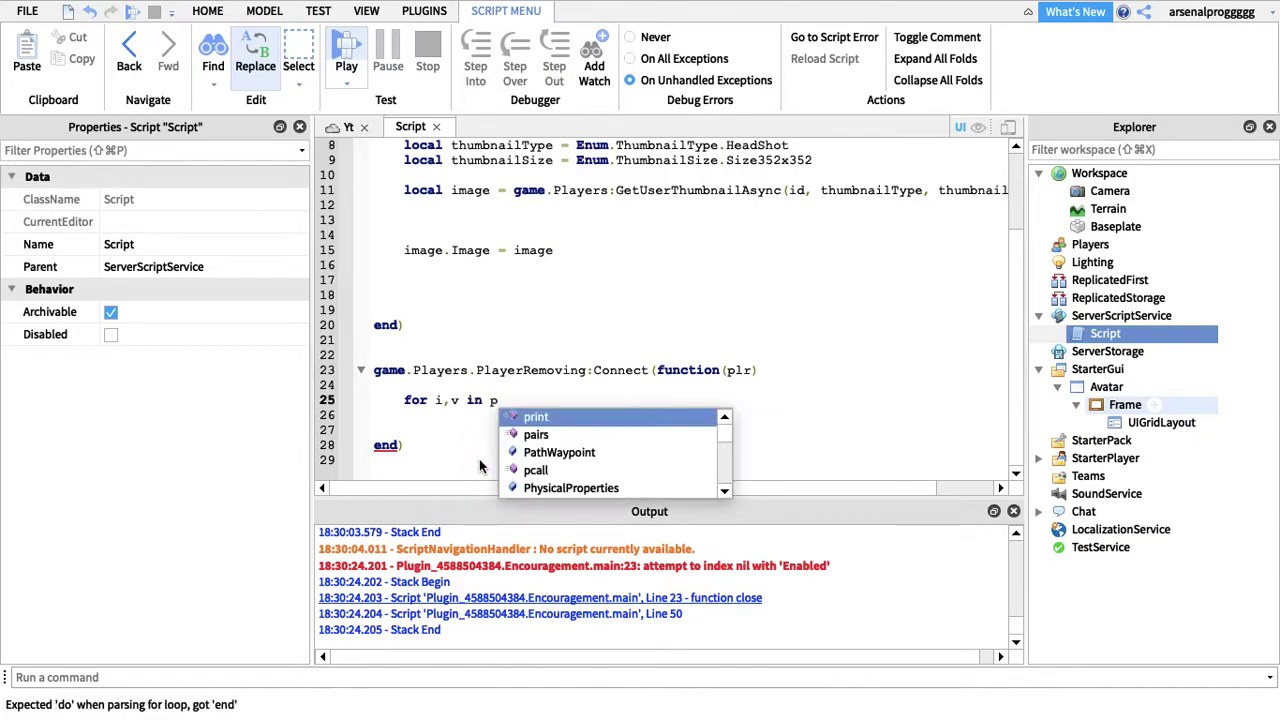
pyautogui.write('airs(game.')
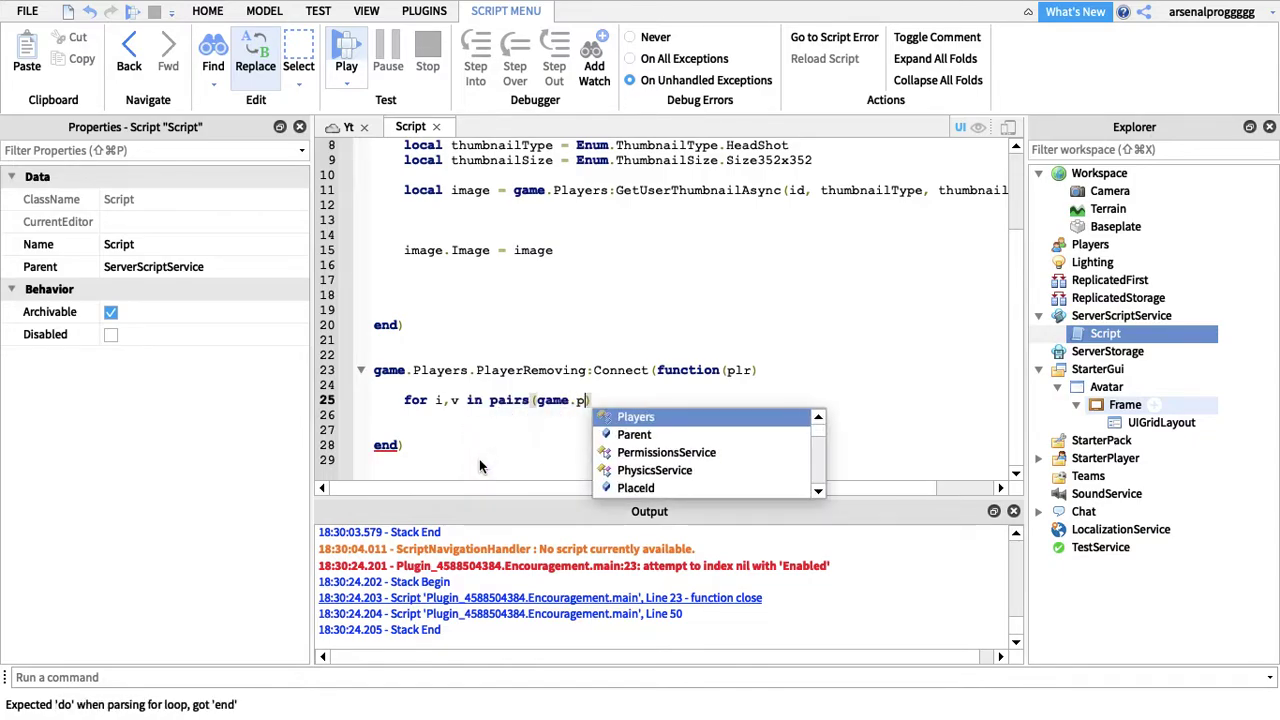
pyautogui.write('Players:getCh')
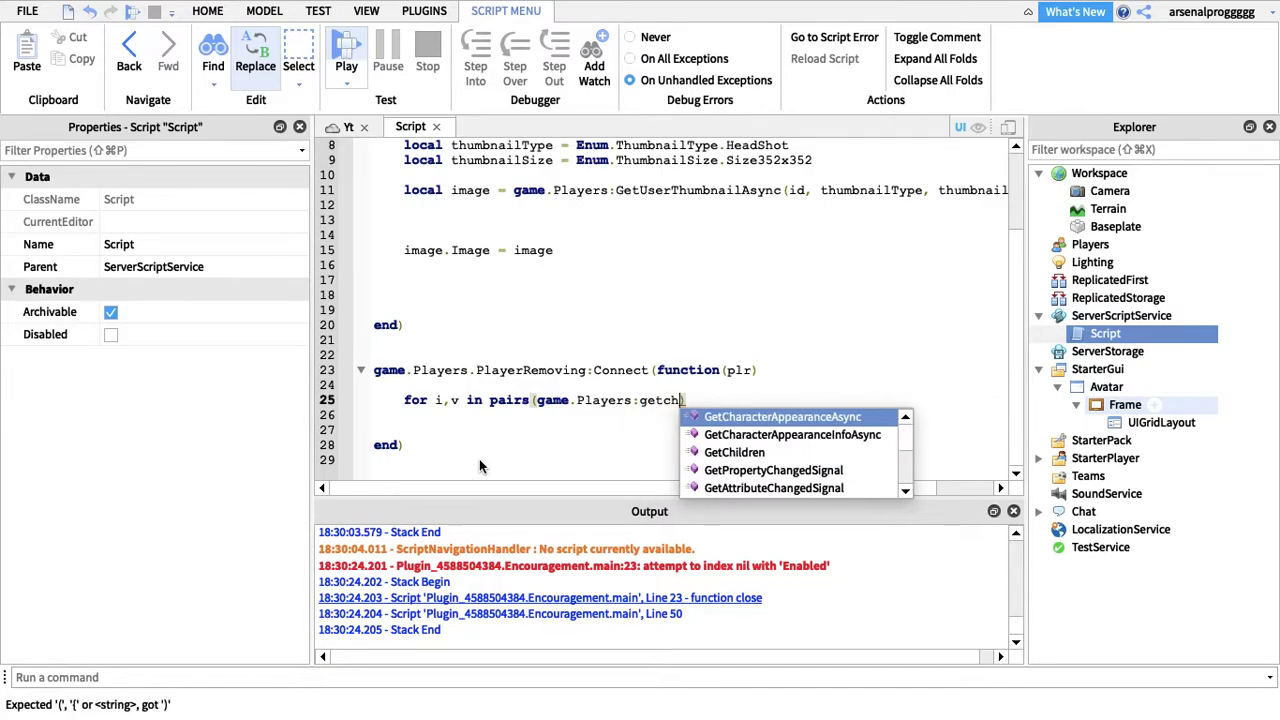
pyautogui.press('Down')
pyautogui.press('Down')
pyautogui.press('Return')
pyautogui.write('()) do')
pyautogui.press('Return')
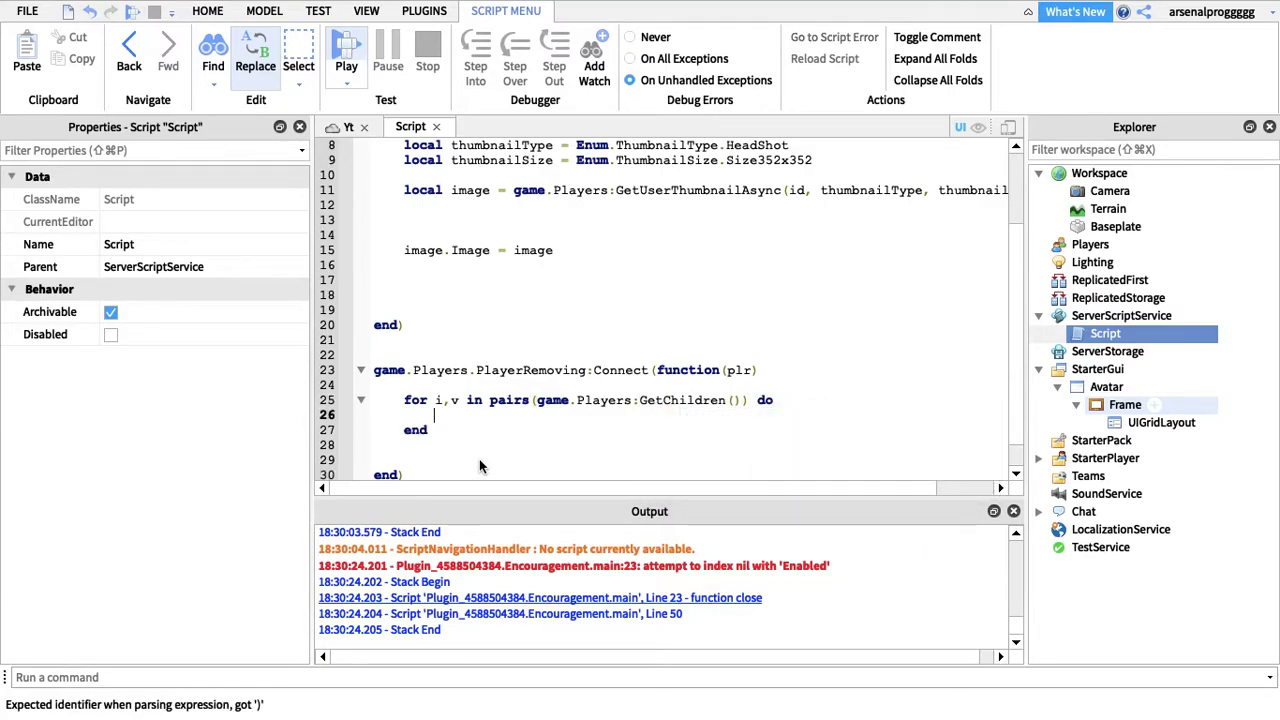
pyautogui.press('Return')
pyautogui.press('Return')
pyautogui.press('Return')
pyautogui.press('Return')
pyautogui.press('Up')
pyautogui.press('Up')
pyautogui.press('Up')
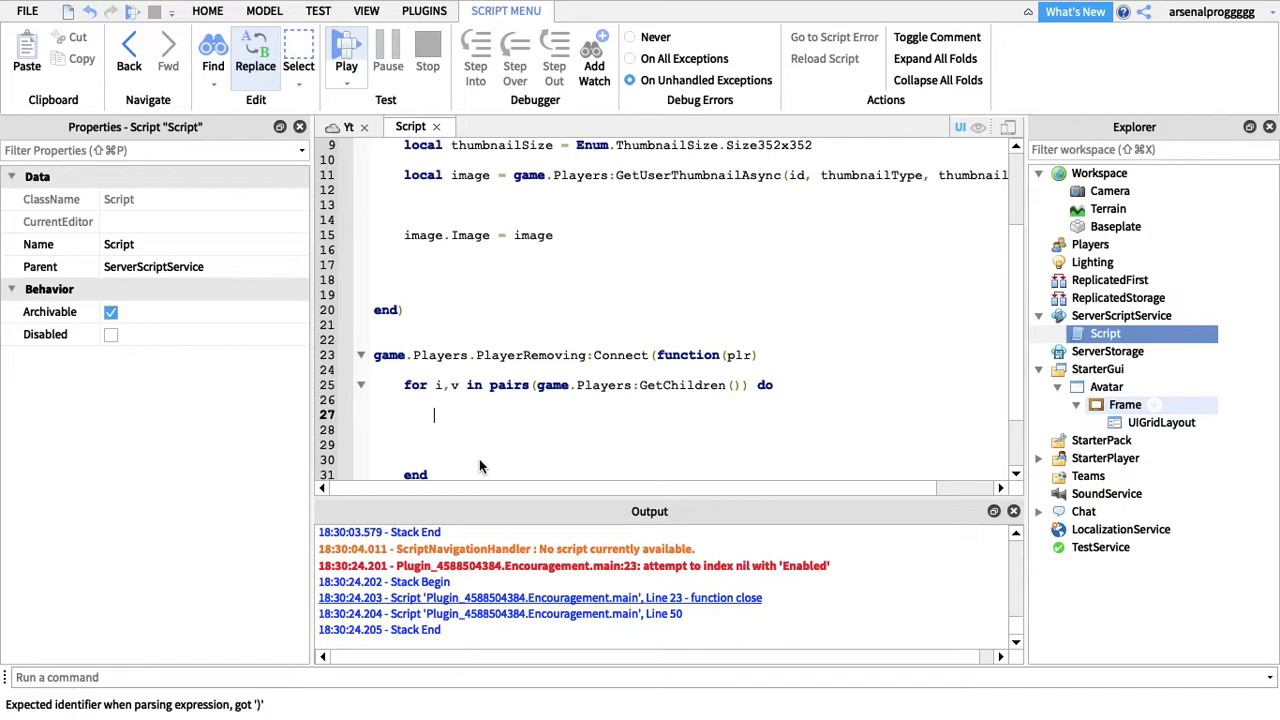
# - Start a v.PlayerGui reference in the loop body, then select the loop block
pyautogui.write('v.')
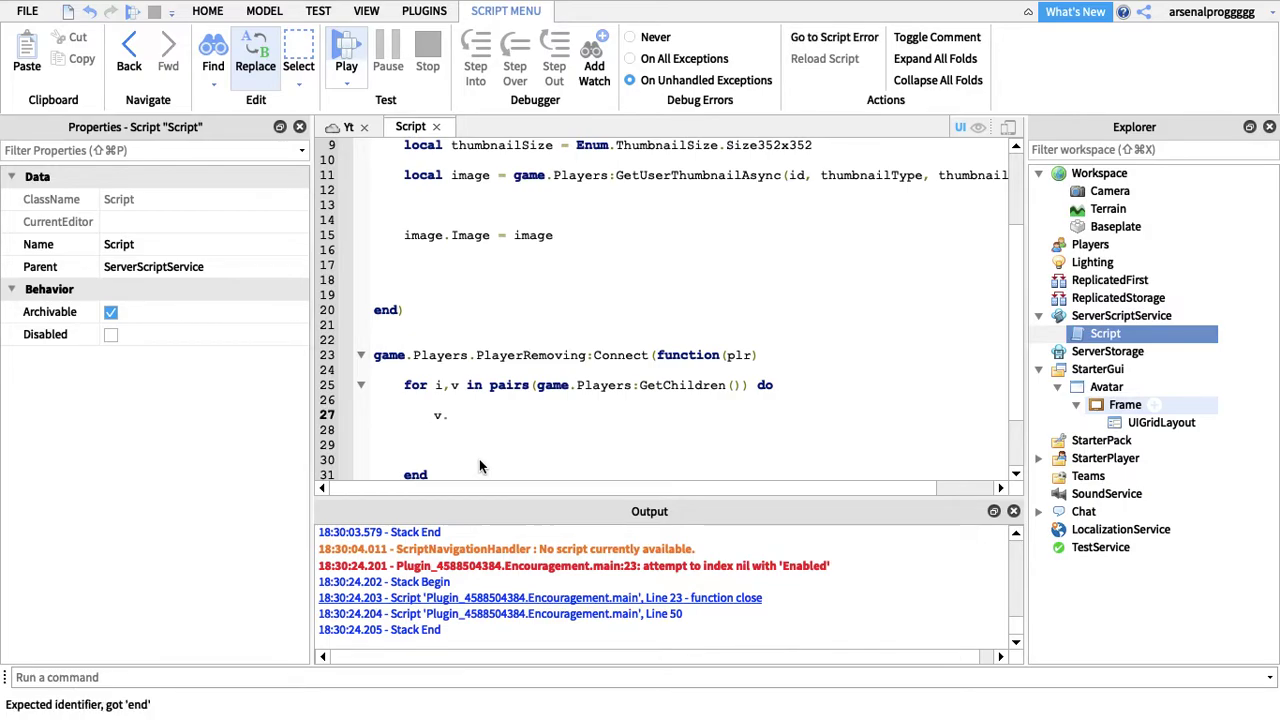
pyautogui.write('PlayerG')
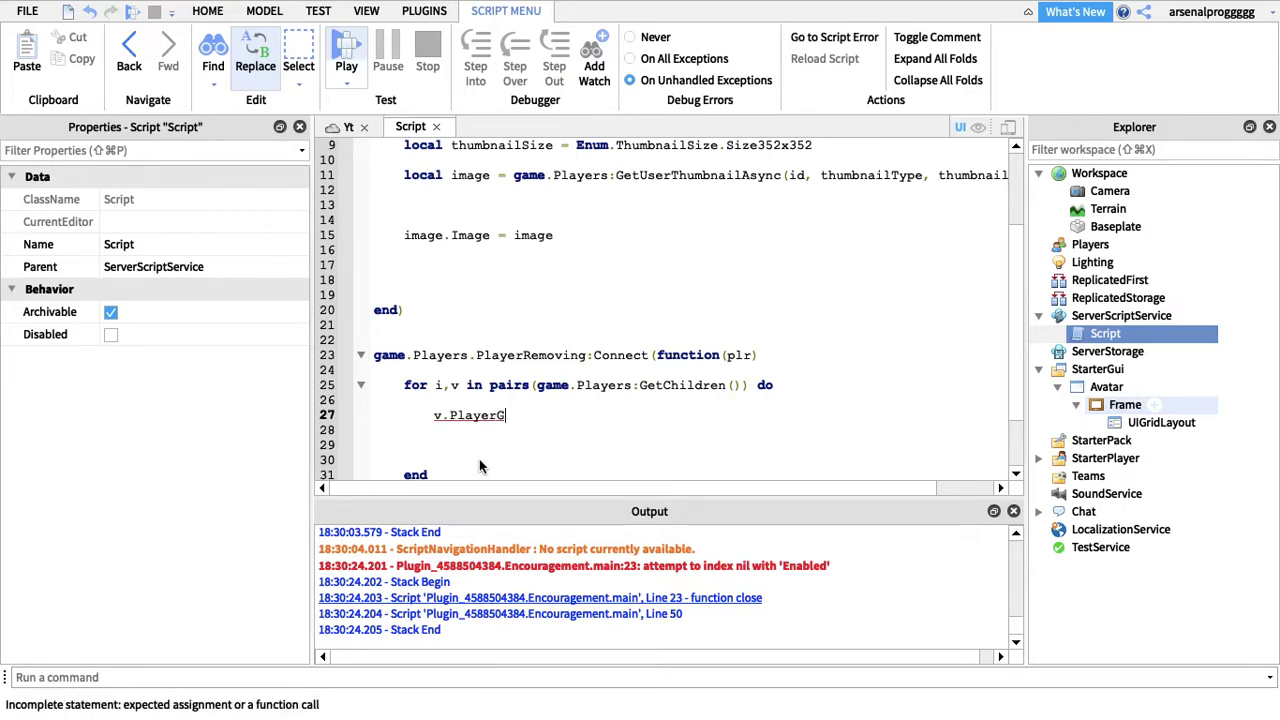
pyautogui.write('ui')
pyautogui.press('BackSpace')
pyautogui.press('BackSpace')
pyautogui.press('BackSpace')
pyautogui.press('BackSpace')
pyautogui.press('BackSpace')
pyautogui.press('BackSpace')
pyautogui.press('BackSpace')
pyautogui.press('BackSpace')
pyautogui.press('BackSpace')
pyautogui.press('BackSpace')
pyautogui.press('BackSpace')
pyautogui.moveTo(406, 370); pyautogui.dragTo(549, 477)
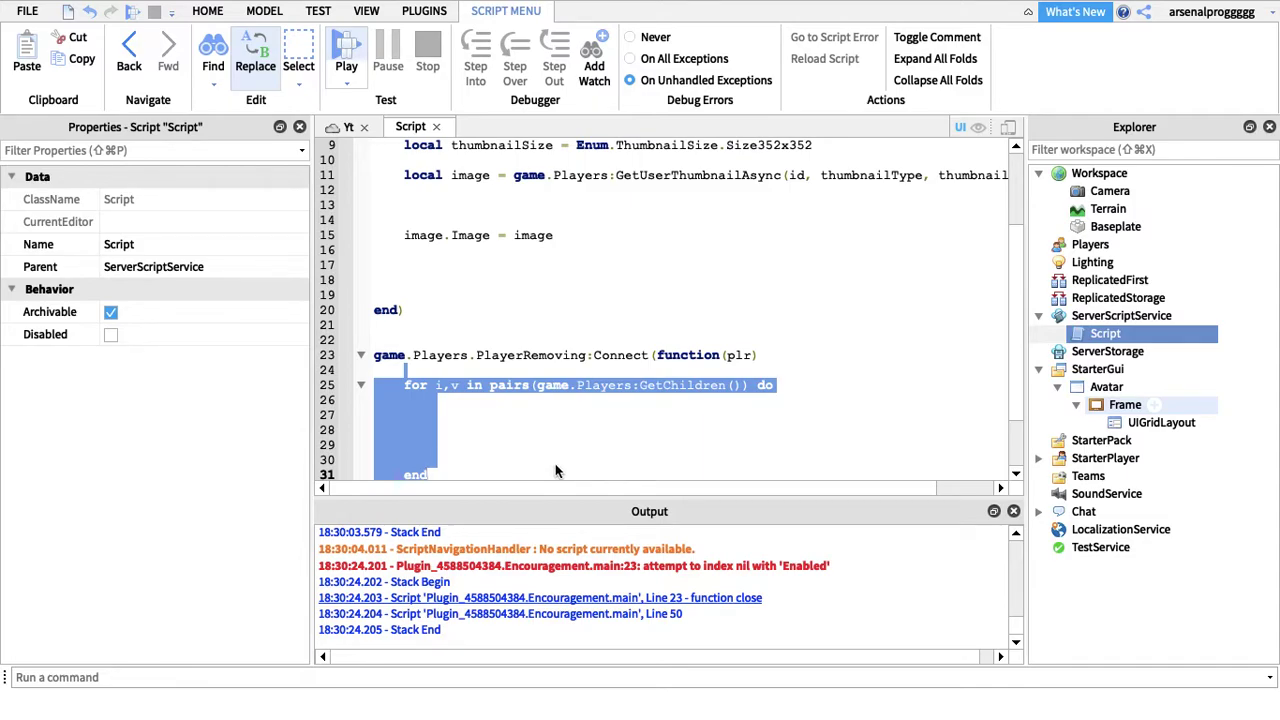
# - Delete the for loop and PlayerRemoving handler, then run a test to see the error
pyautogui.press('BackSpace')
pyautogui.moveTo(467, 441)
pyautogui.mouseDown()
pyautogui.moveTo(339, 382)
pyautogui.moveTo(358, 392)
pyautogui.moveTo(357, 377)
pyautogui.mouseUp()
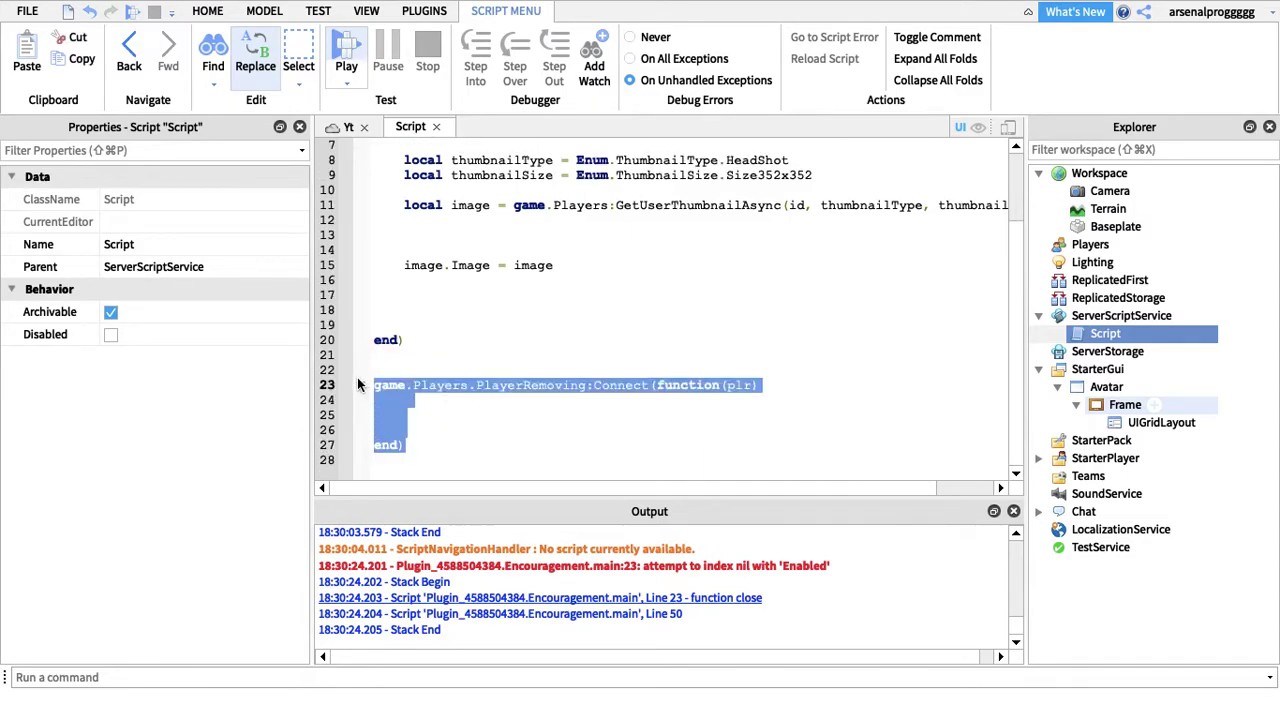
pyautogui.press('BackSpace')
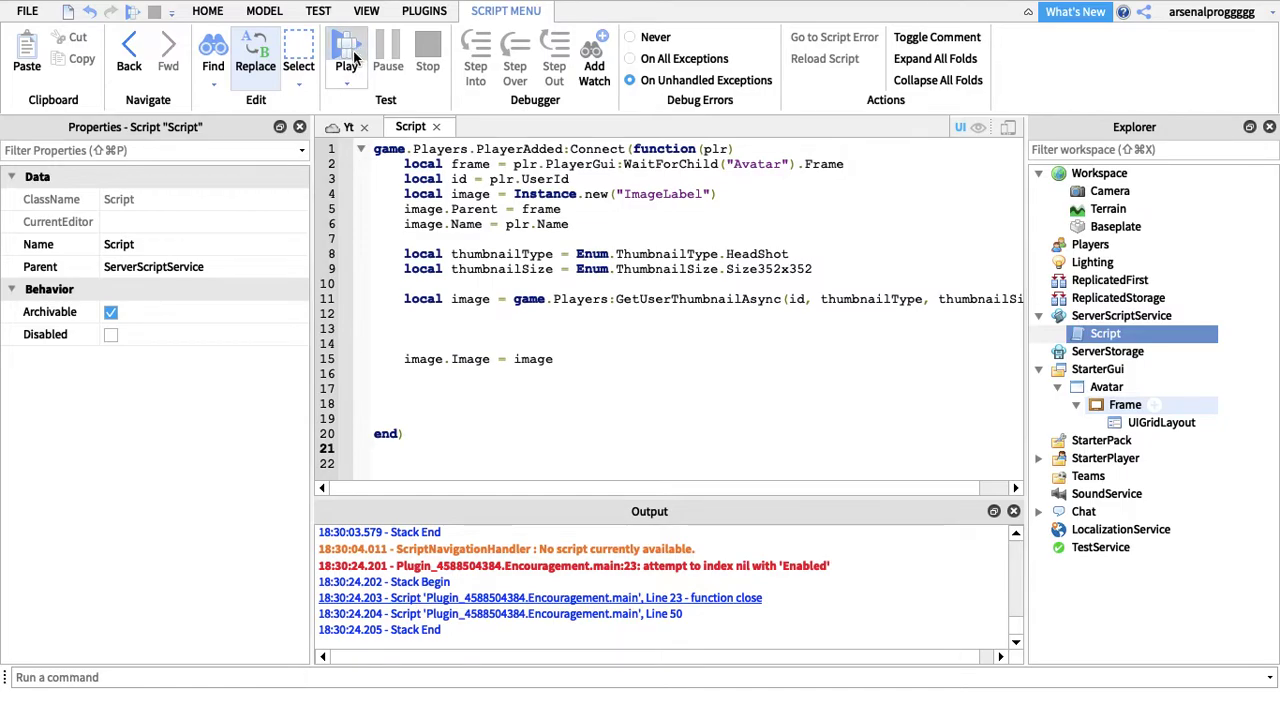
pyautogui.click(347, 55)
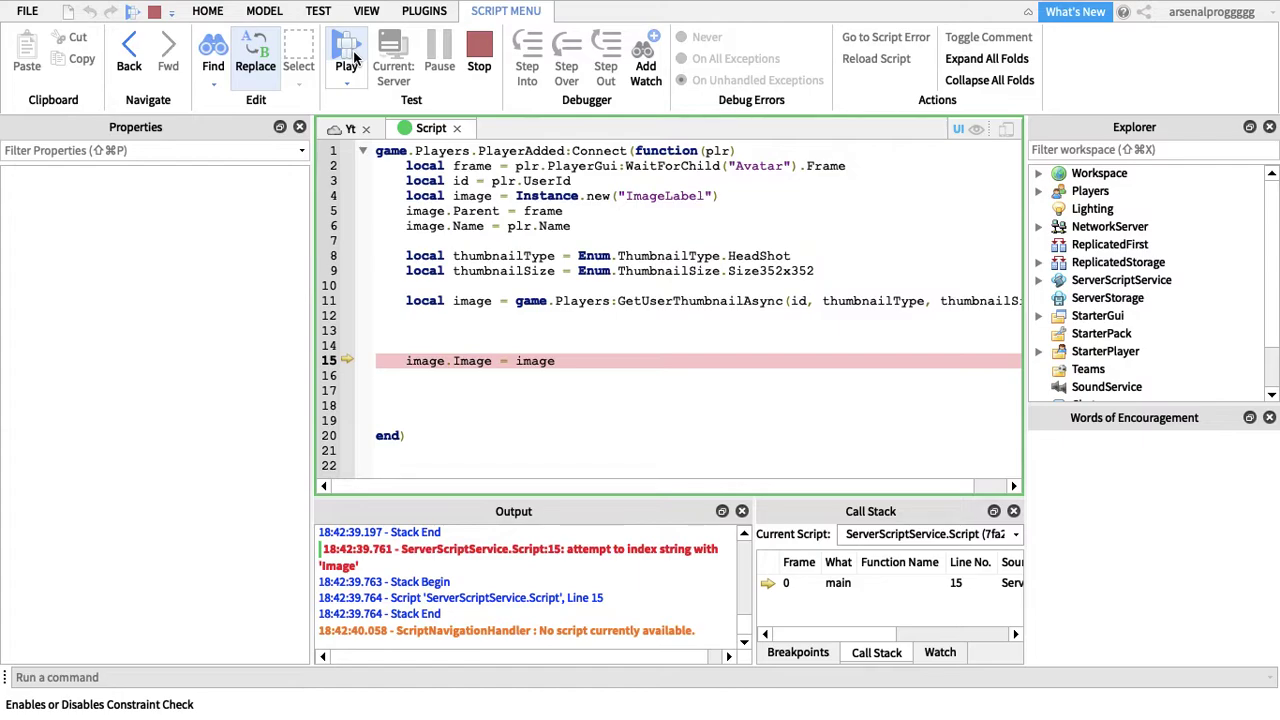
pyautogui.click(472, 47)
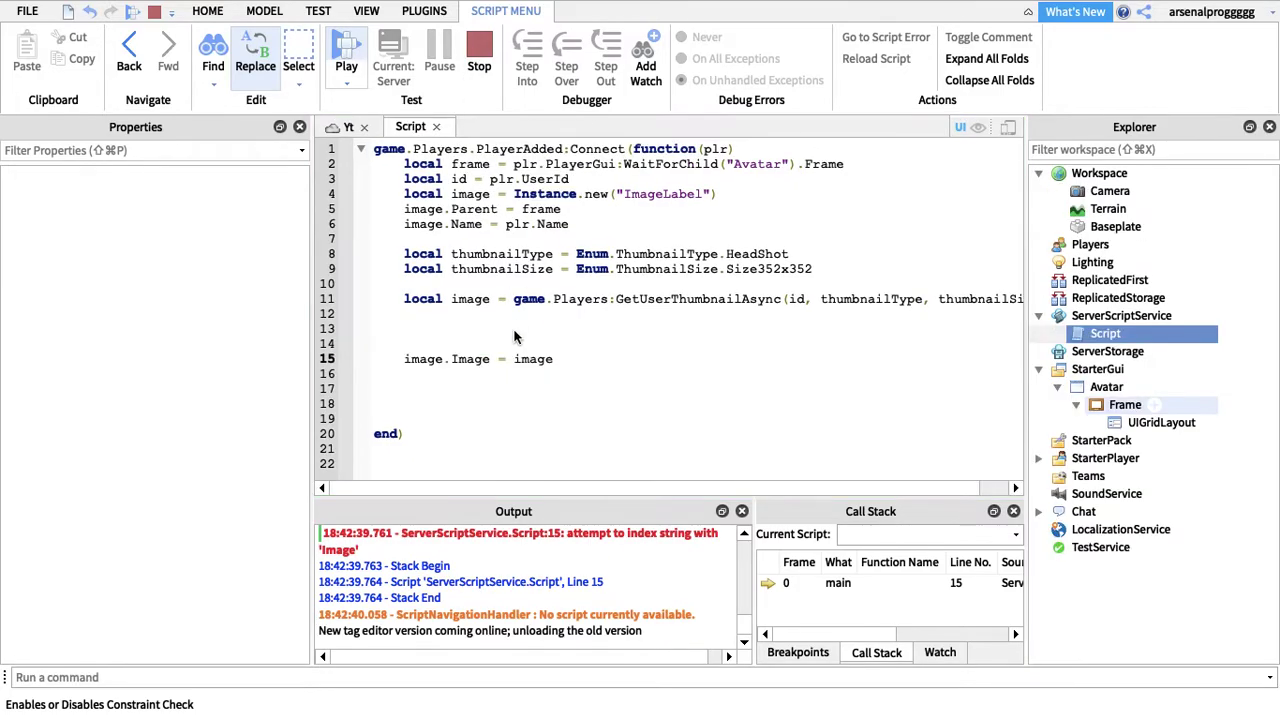
# - Begin capitalizing the thumbnail variable on line 11 from image to Image
pyautogui.click(460, 300)
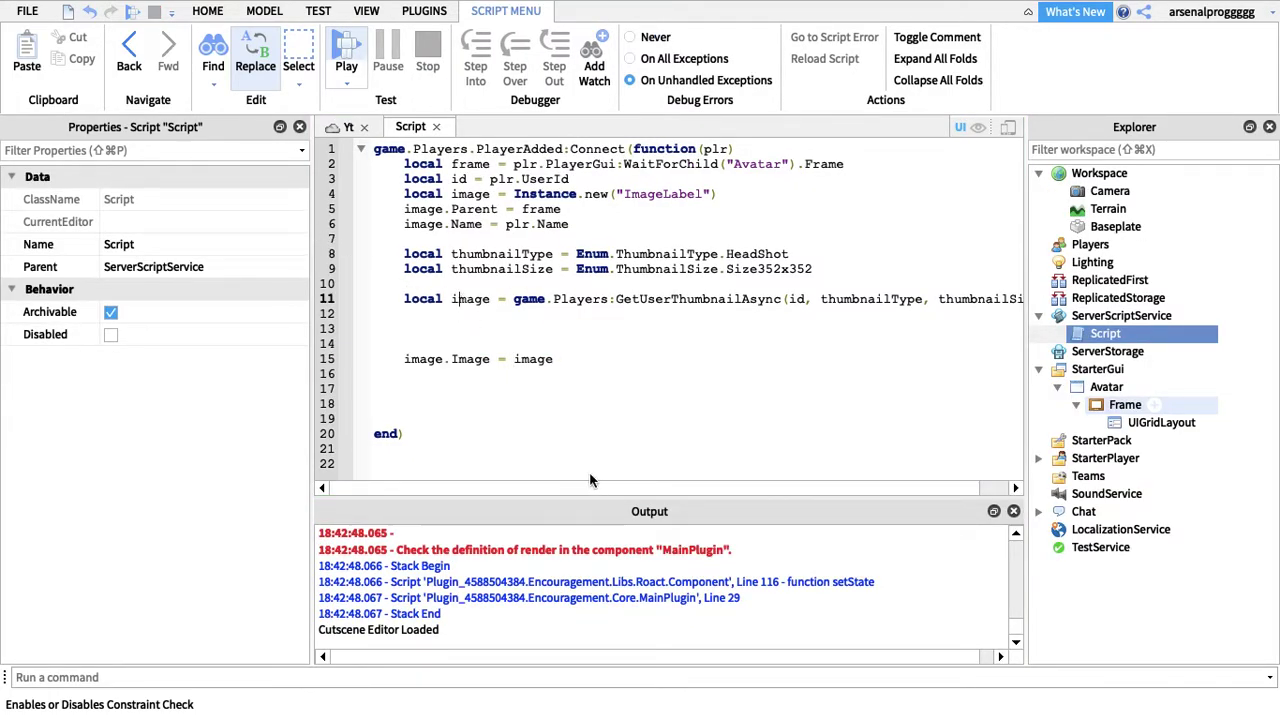
pyautogui.press('BackSpace')
pyautogui.write('U')
pyautogui.press('BackSpace')
# - Use 'local Image' and 'image.Image = Image', then play-test to see the headshot
pyautogui.write('I')
pyautogui.click(518, 362)
pyautogui.press('BackSpace')
pyautogui.write('I')
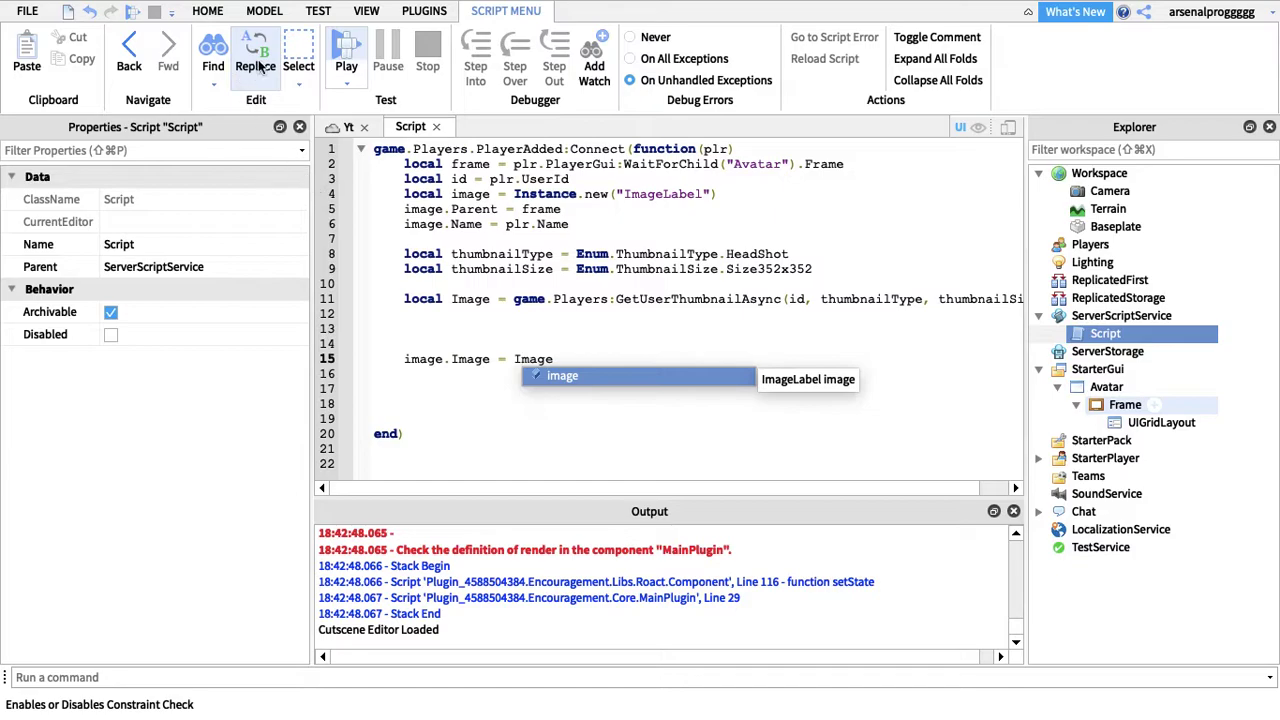
pyautogui.press('Escape')
pyautogui.click(345, 52)
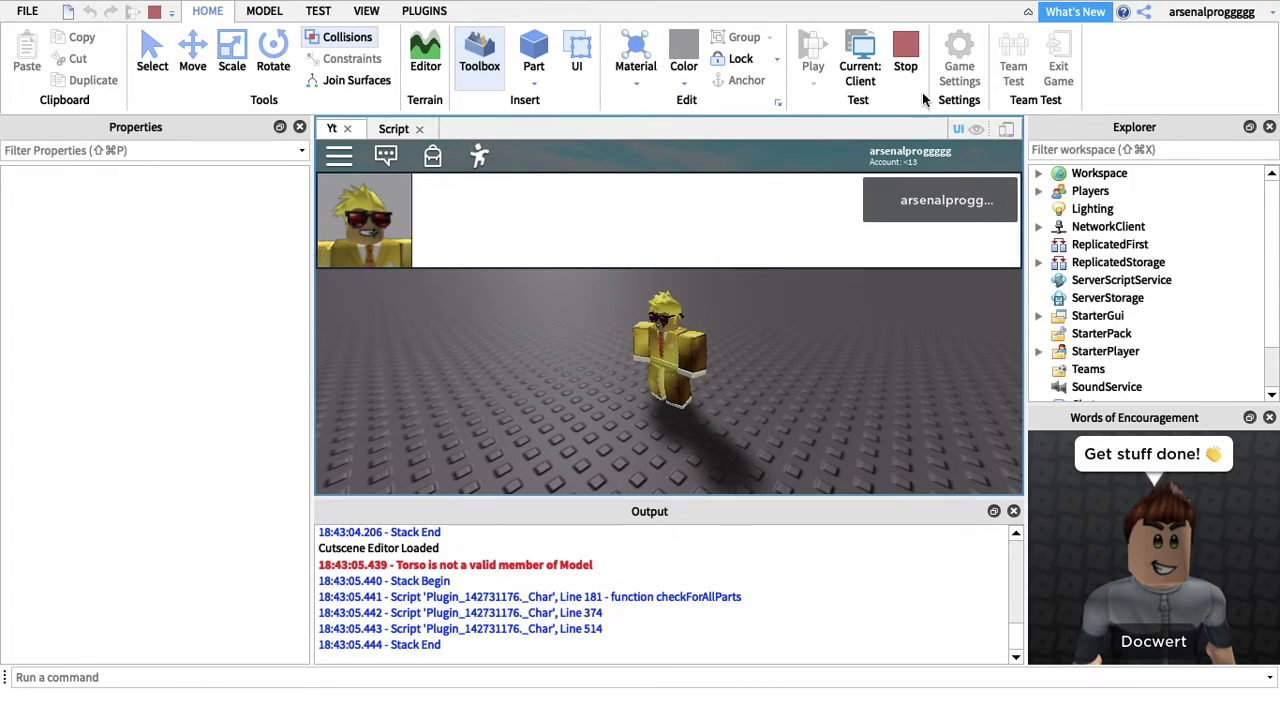
pyautogui.click(905, 60)
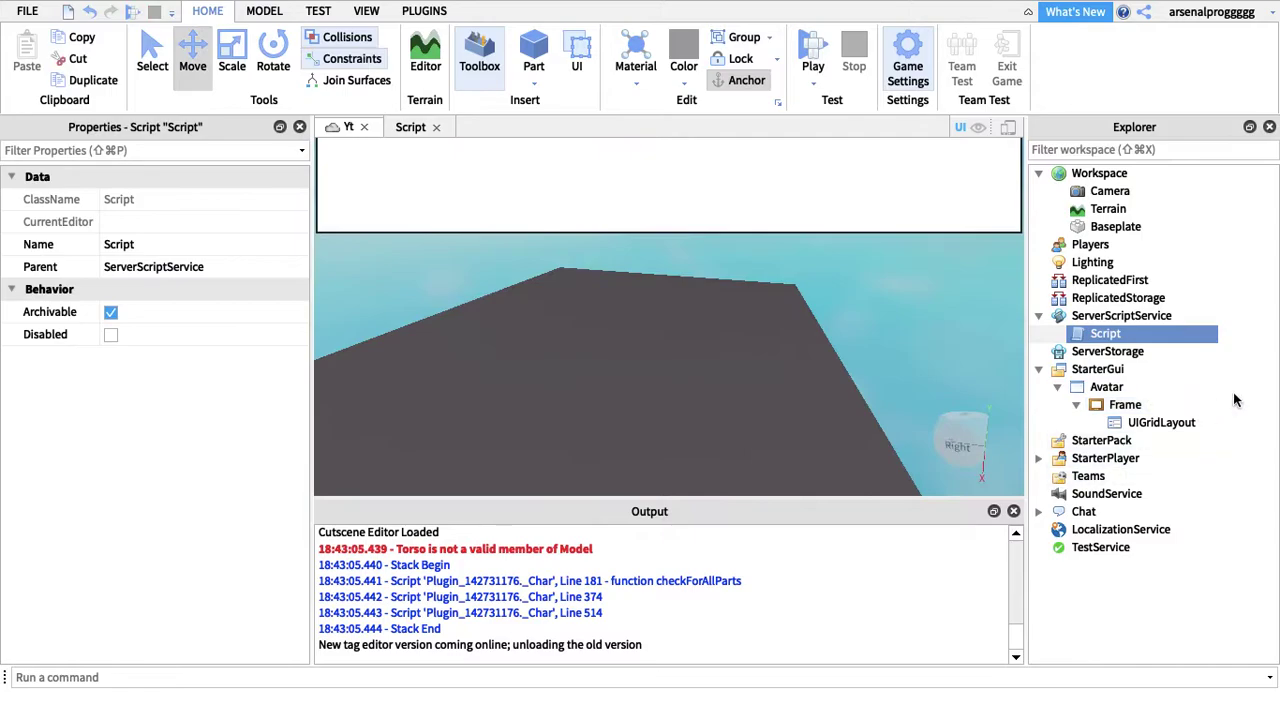
# - Replace HeadShot with AvatarBust as the thumbnail type on line 8
pyautogui.doubleClick(1105, 333)
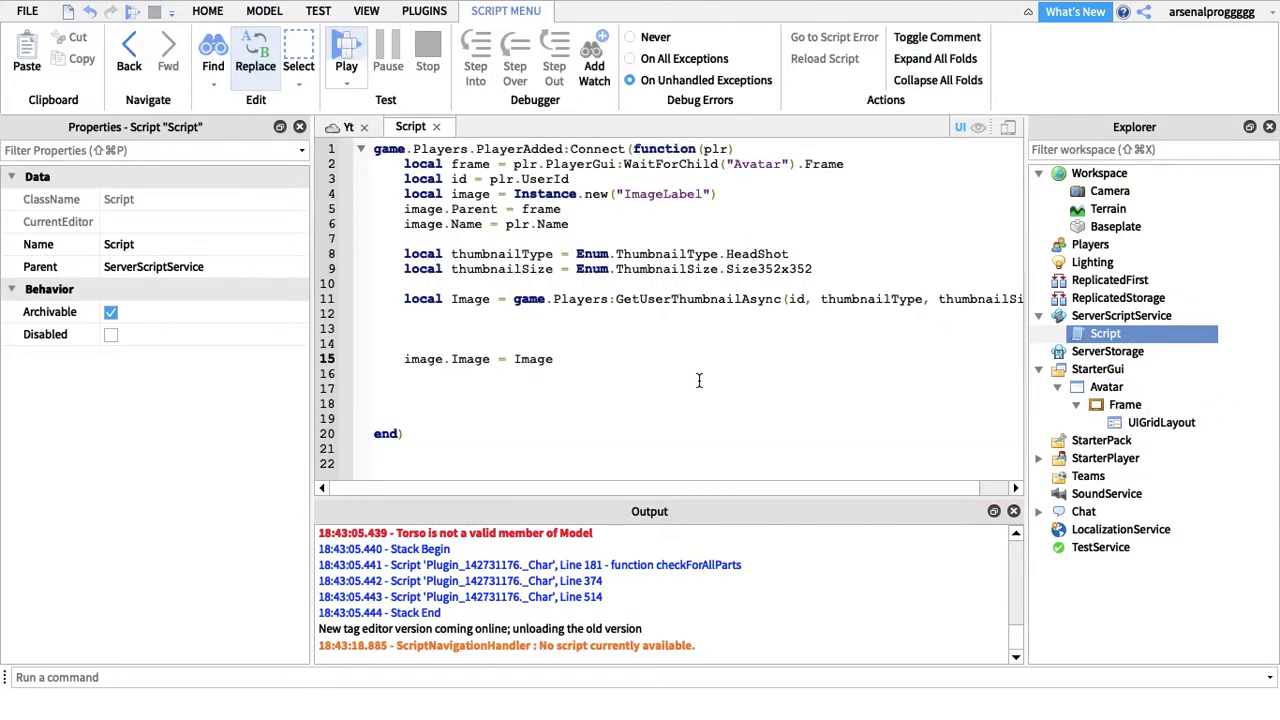
pyautogui.click(810, 258)
pyautogui.press('BackSpace')
pyautogui.press('BackSpace')
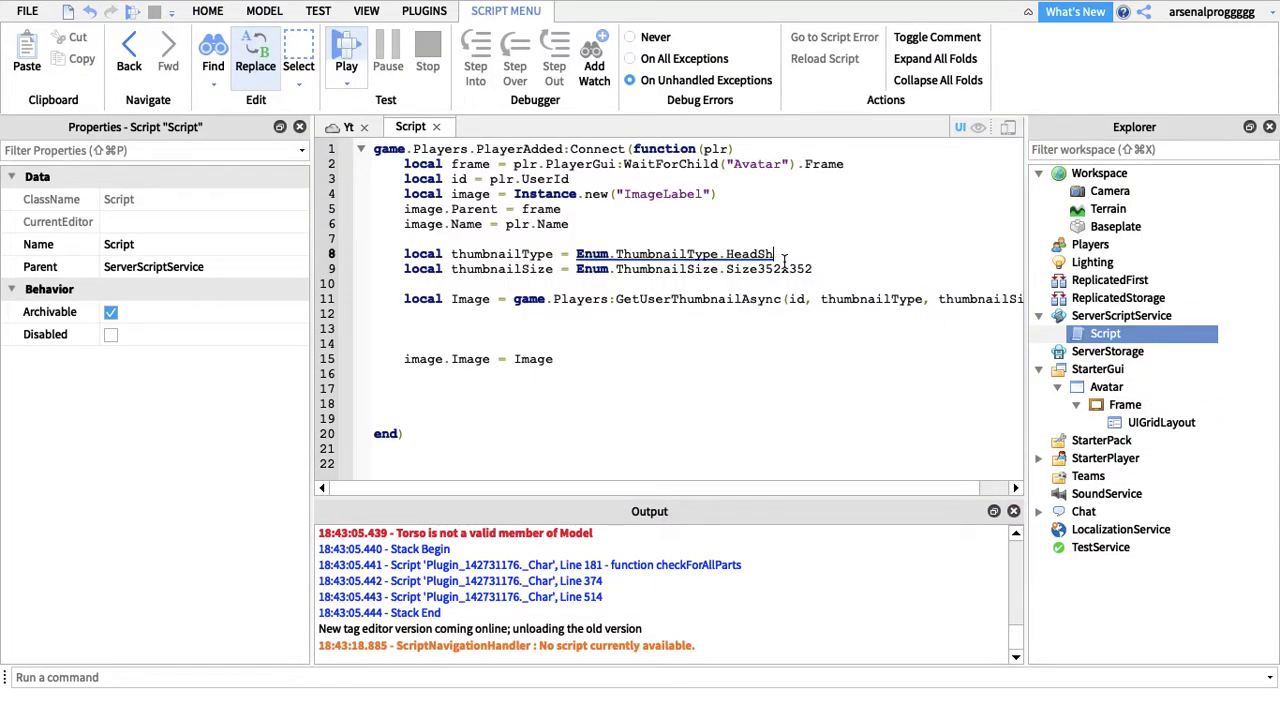
pyautogui.press('BackSpace')
pyautogui.press('BackSpace')
pyautogui.press('BackSpace')
pyautogui.press('BackSpace')
pyautogui.write('av')
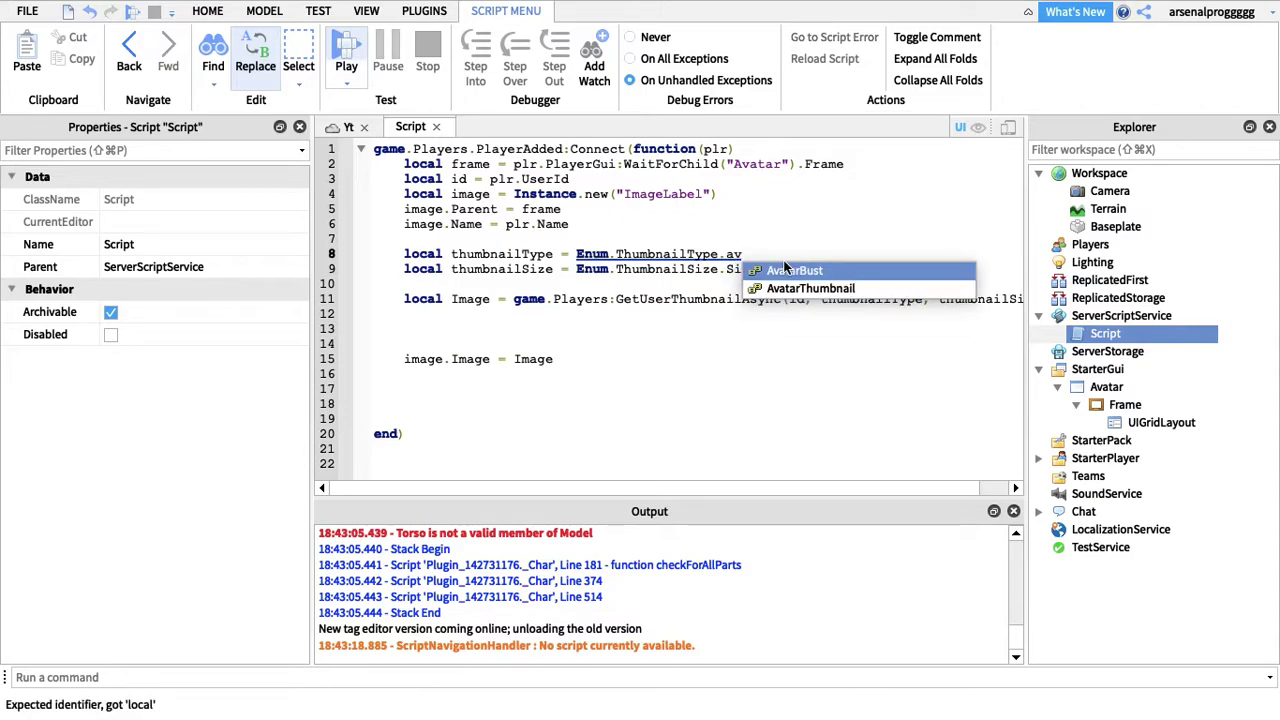
pyautogui.press('Return')
# - Play-test, walking the character around to check the thumbnail in the Avatar frame
pyautogui.click(337, 36)
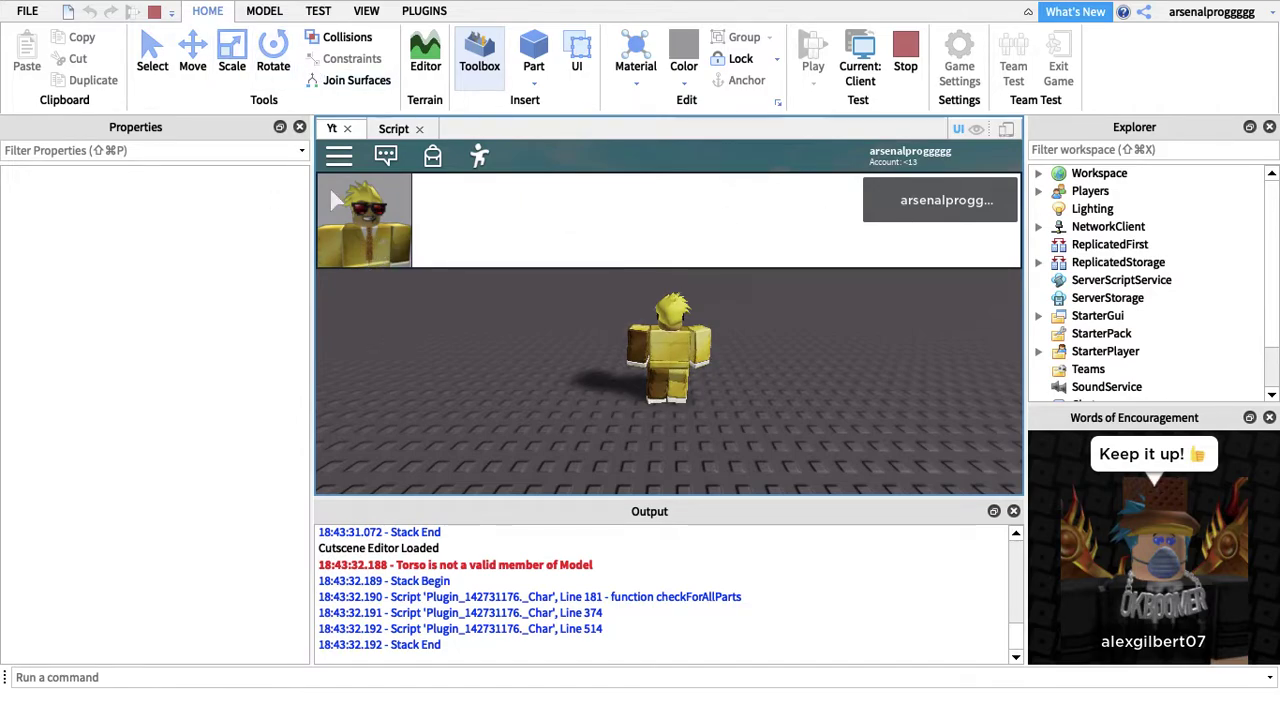
pyautogui.moveTo(375, 307); pyautogui.dragTo(383, 312, button='right')
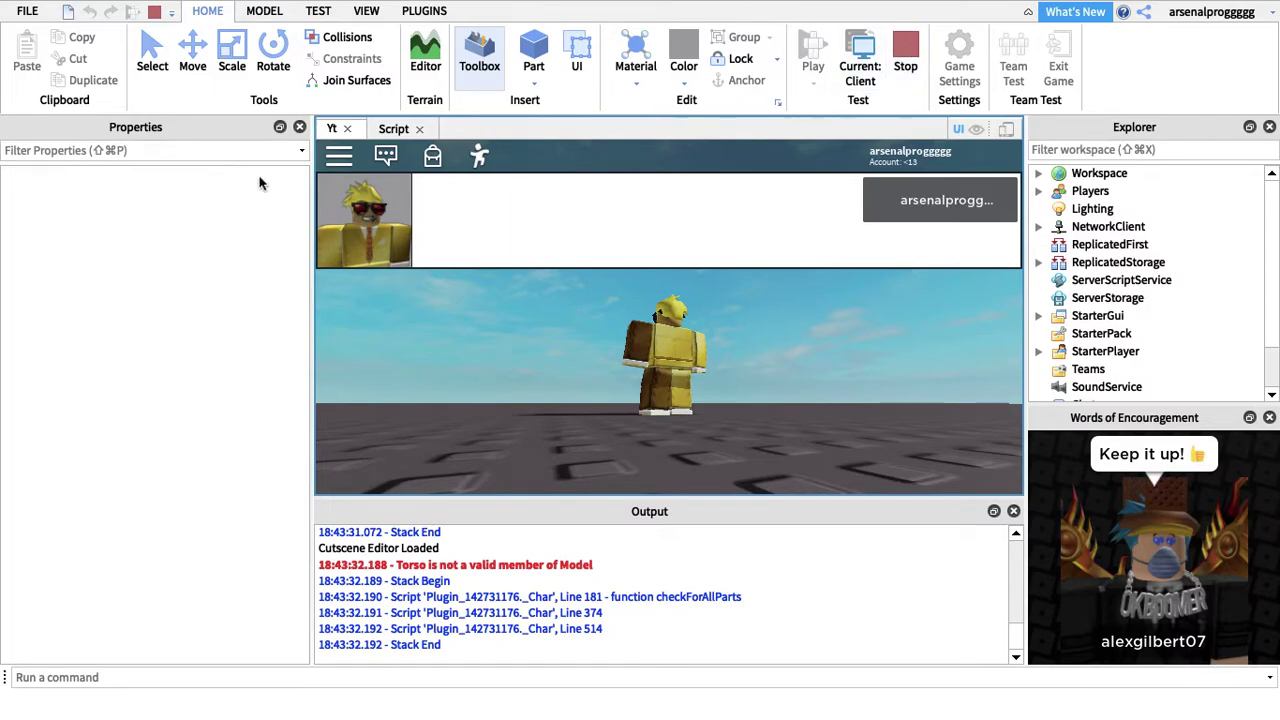
pyautogui.moveTo(366, 227); pyautogui.dragTo(605, 449, button='right')
pyautogui.scroll(-10, 567, 384)
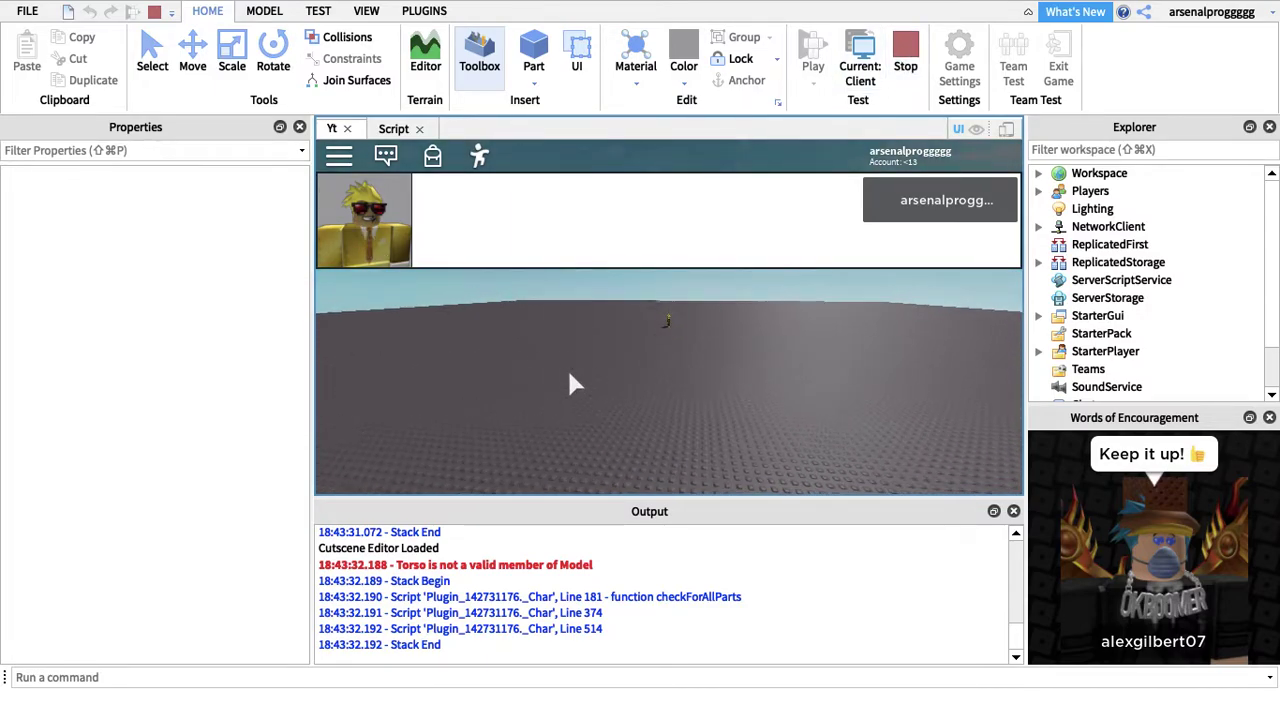
pyautogui.scroll(5, 545, 383)
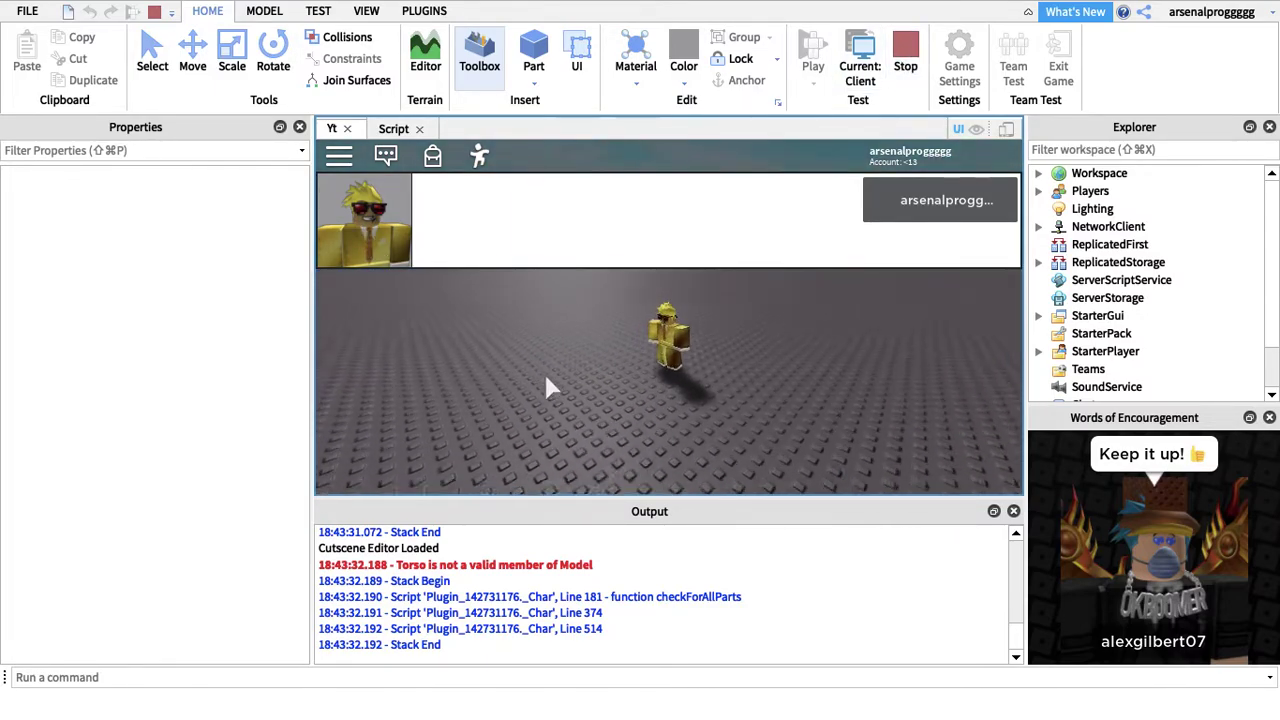
pyautogui.press('s')
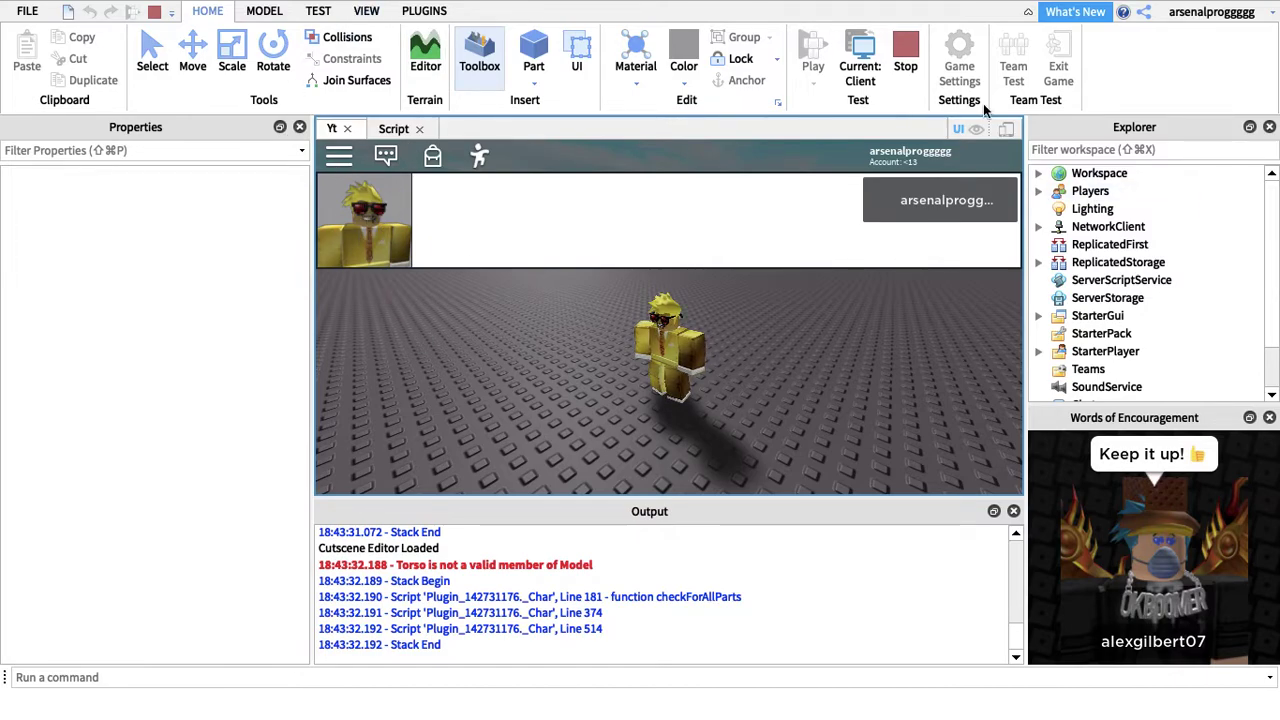
pyautogui.click(905, 60)
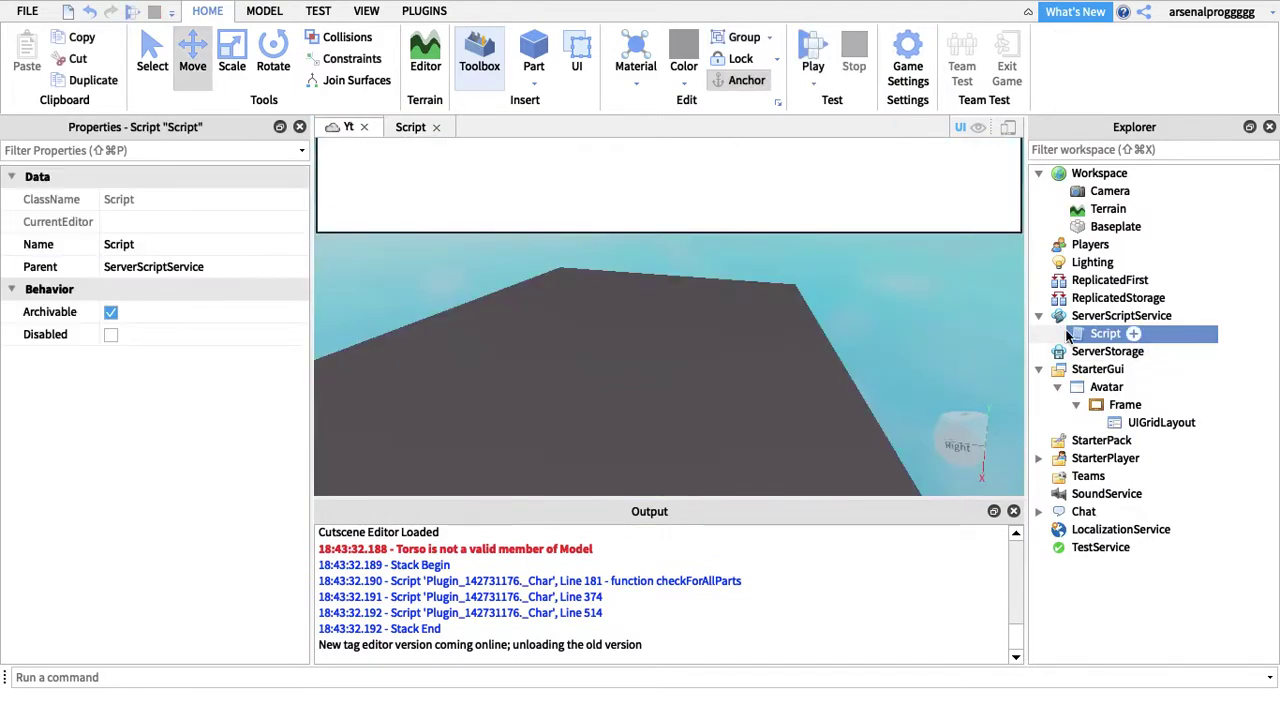
# - Change the thumbnail type on line 8 from AvatarBust to AvatarThumbnail
pyautogui.doubleClick(1077, 332)
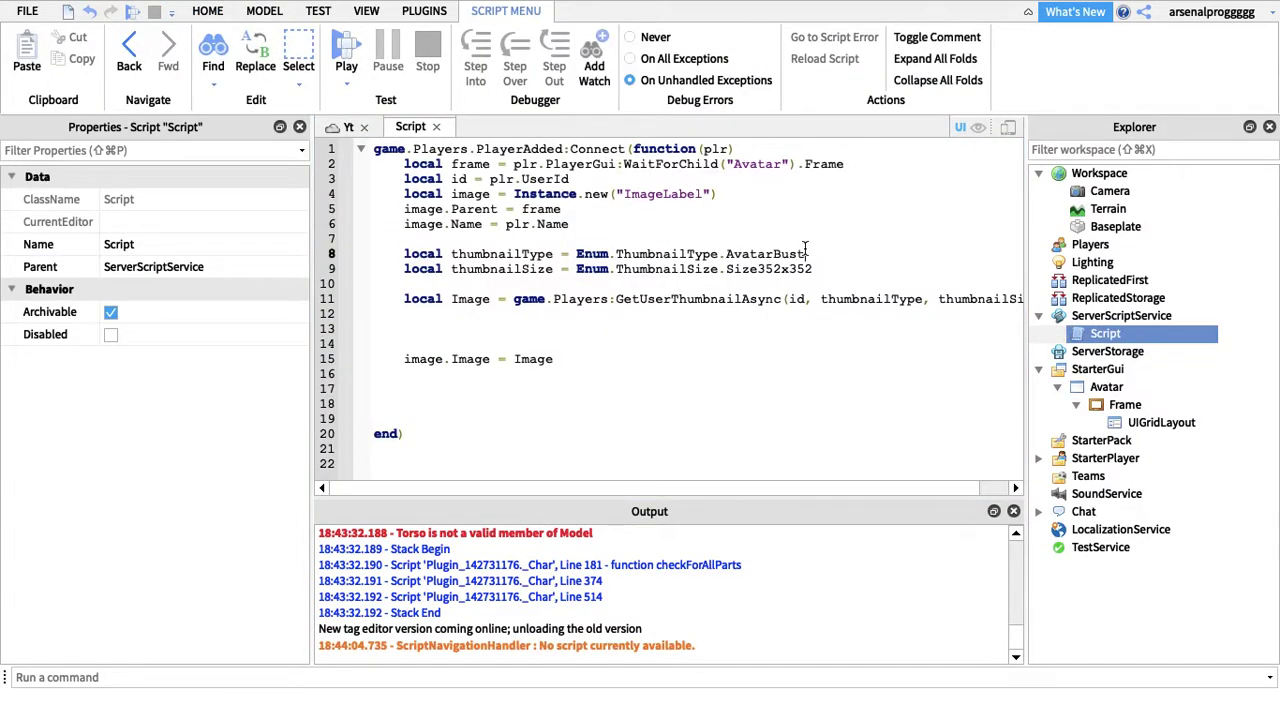
pyautogui.press('BackSpace')
pyautogui.press('BackSpace')
pyautogui.press('BackSpace')
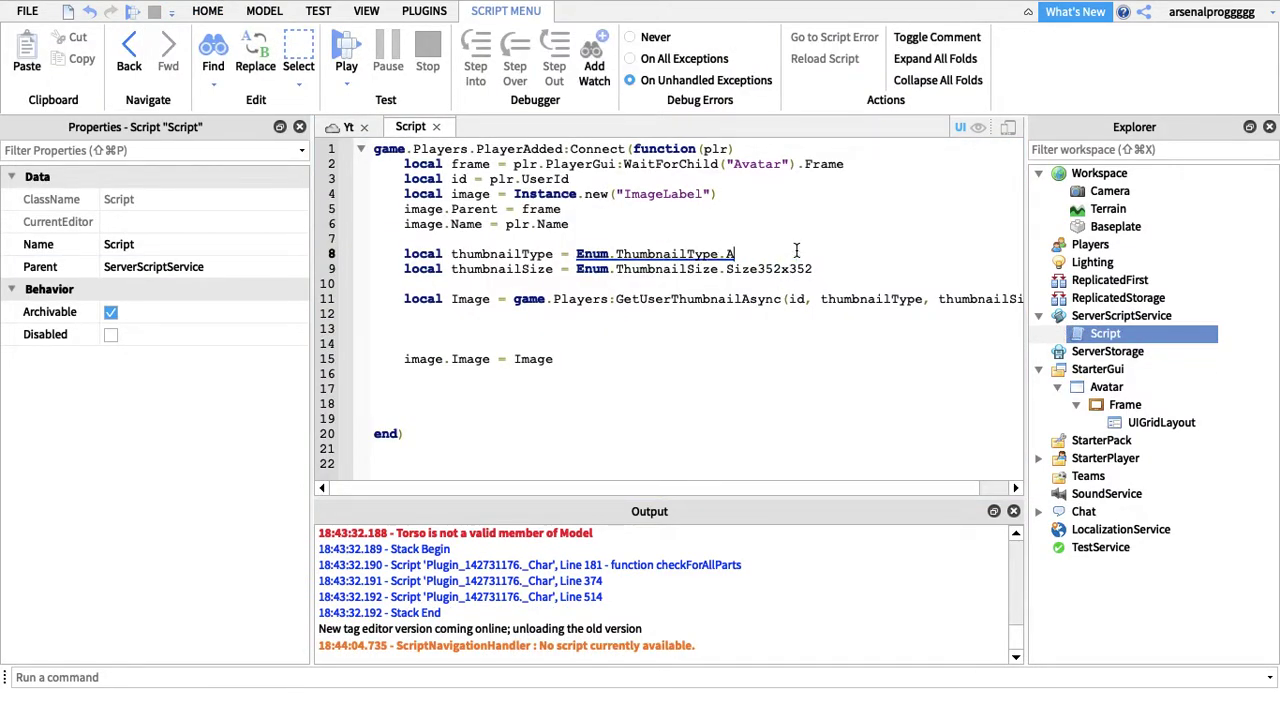
pyautogui.press('BackSpace')
pyautogui.press('BackSpace')
pyautogui.write('.')
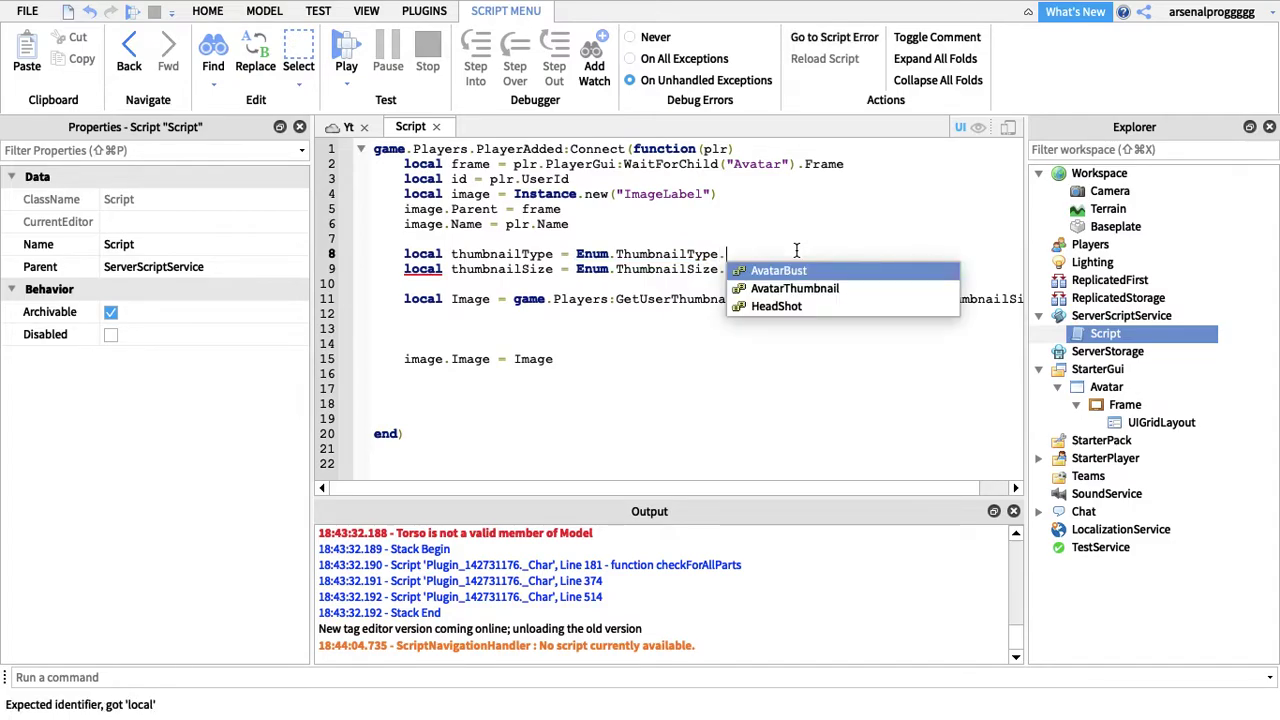
pyautogui.press('Down')
pyautogui.press('Return')
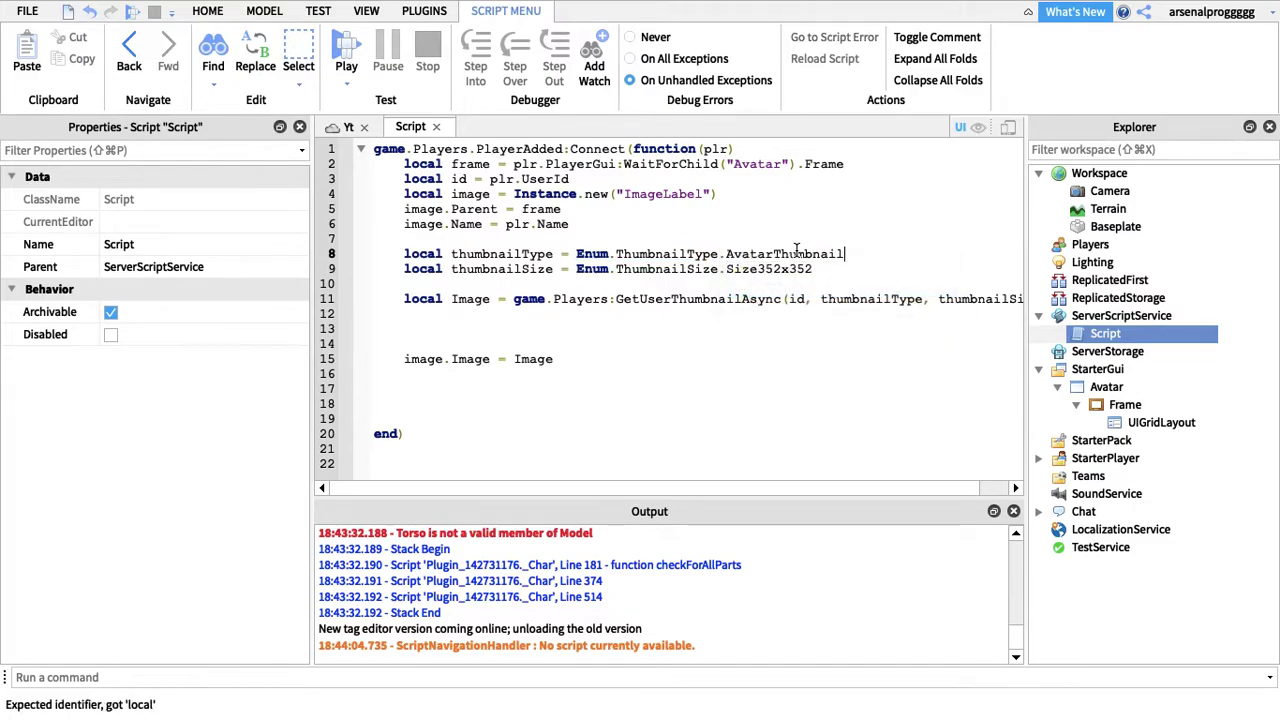
# - Play-test the full-body avatar thumbnail, then reopen the Script
pyautogui.click(343, 60)
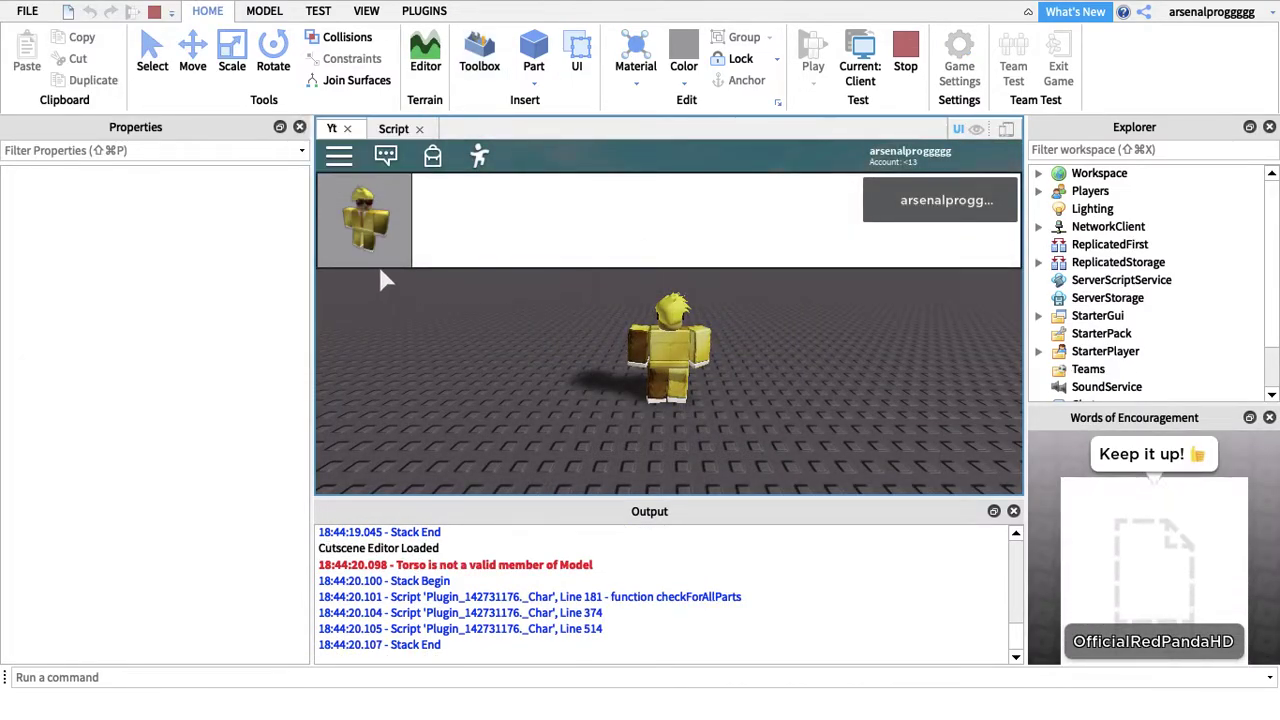
pyautogui.click(922, 75)
pyautogui.doubleClick(1108, 333)
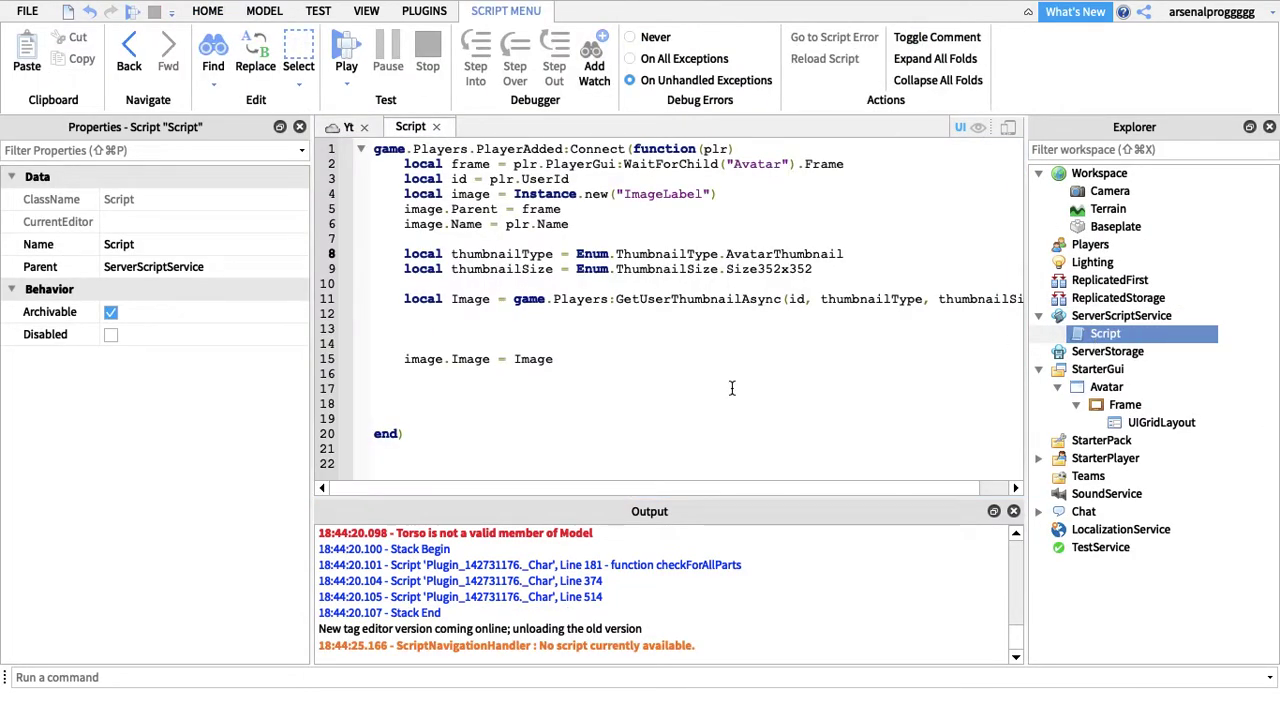
# - Add wait(1) and start a plr.Character reference below the image assignment
pyautogui.click(429, 331)
pyautogui.press('Down')
pyautogui.press('Down')
pyautogui.press('Down')
pyautogui.press('Down')
pyautogui.write('pl')
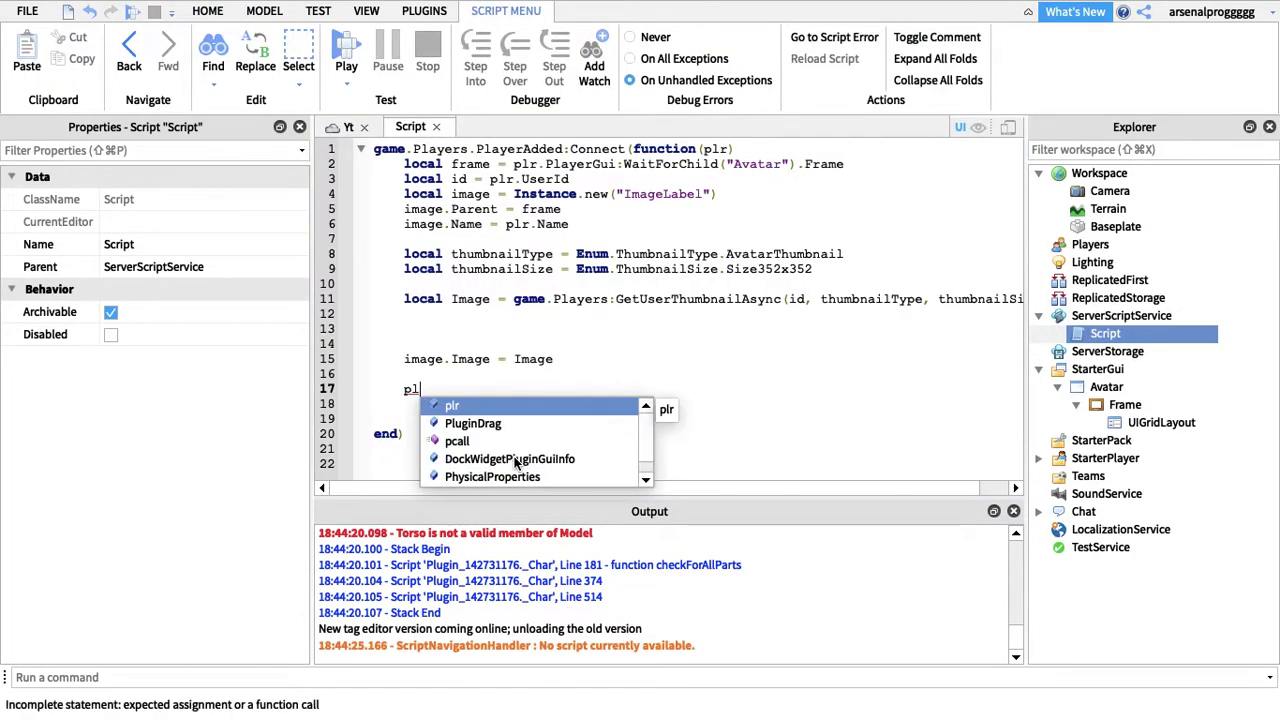
pyautogui.press('Tab')
pyautogui.write('.Ch')
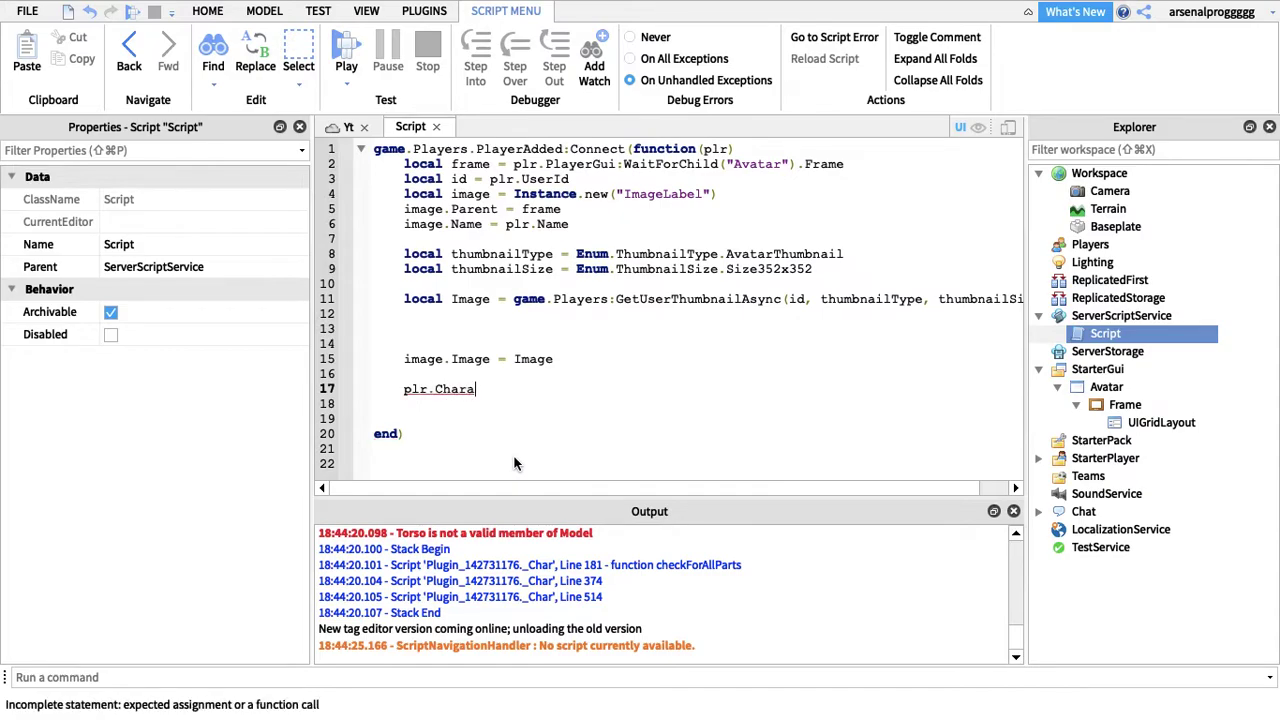
pyautogui.write('w')
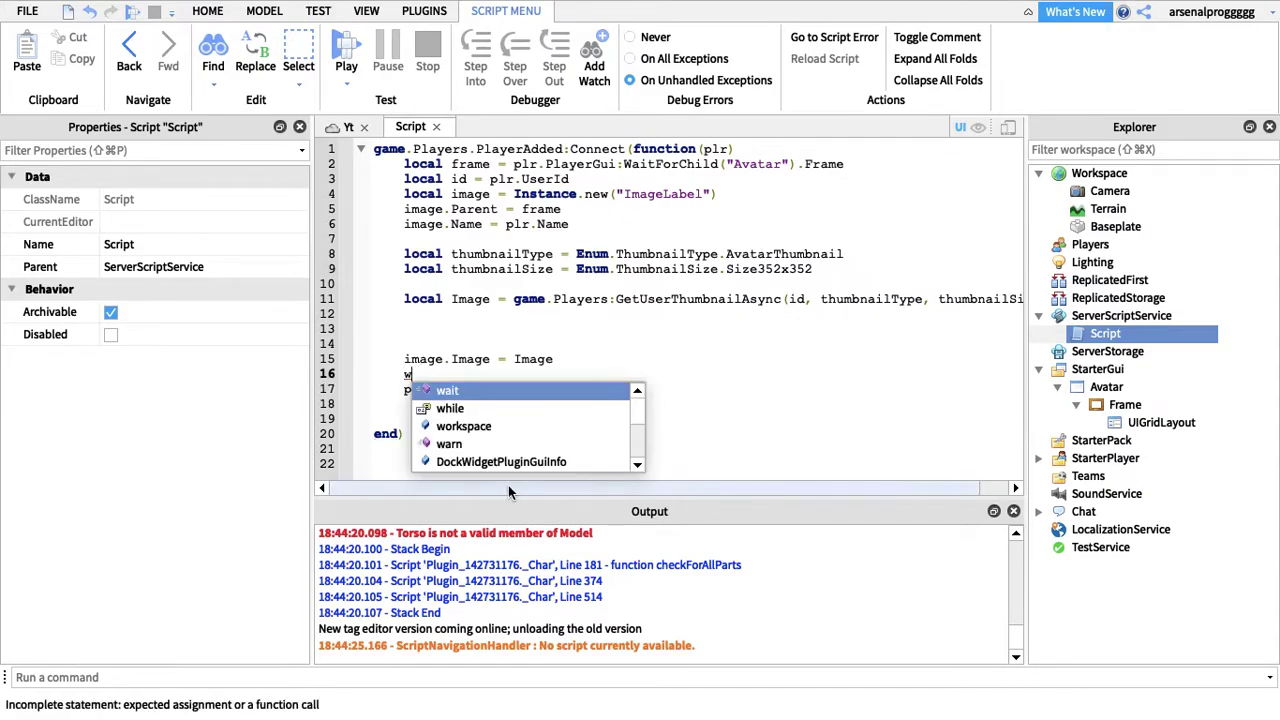
pyautogui.press('Tab')
pyautogui.write('(1')
pyautogui.write('.Character.')
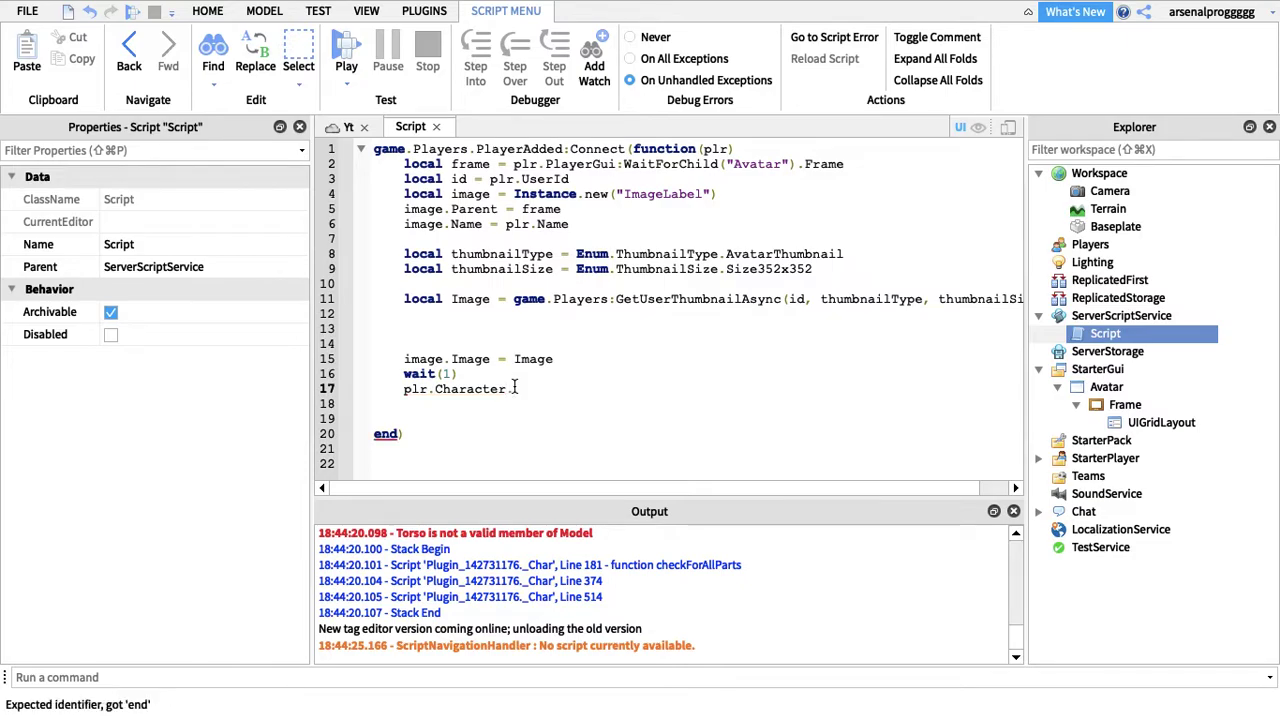
pyautogui.write('Hum')
# - Connect plr.Character.Humanoid.Died to a function that calls image:Destroy()
pyautogui.click(513, 389)
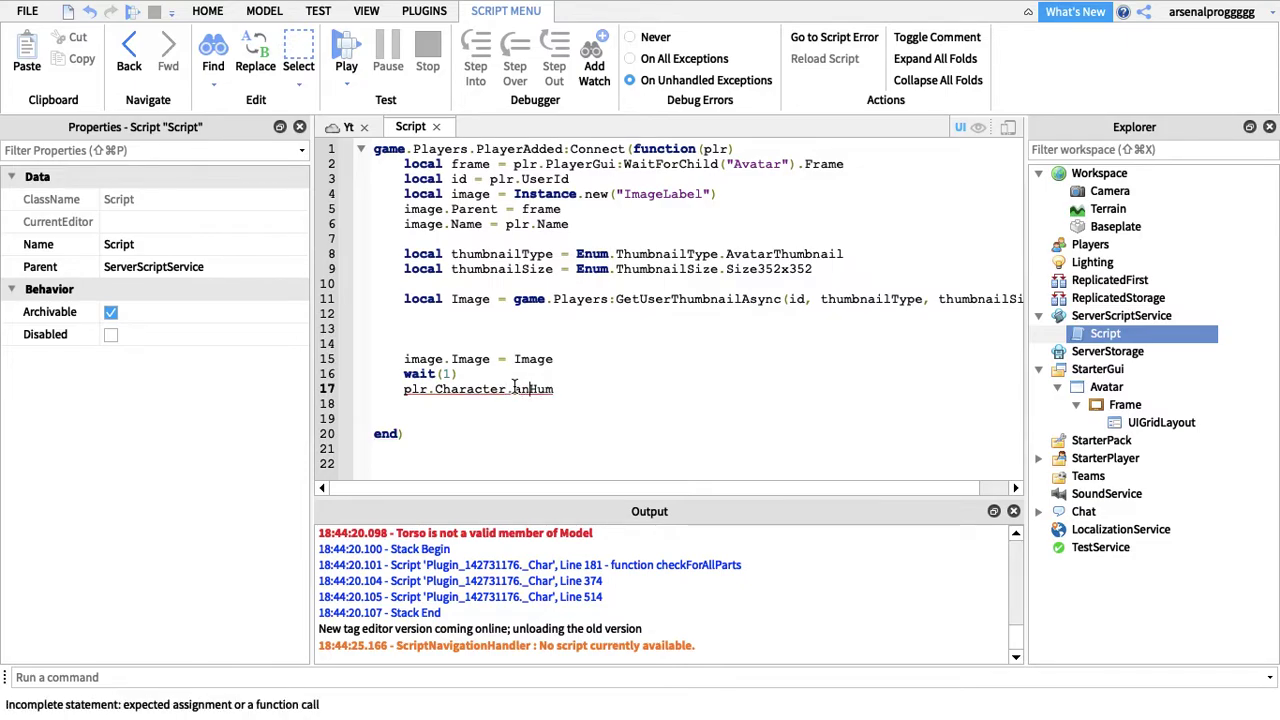
pyautogui.write('anoi')
pyautogui.write('d.')
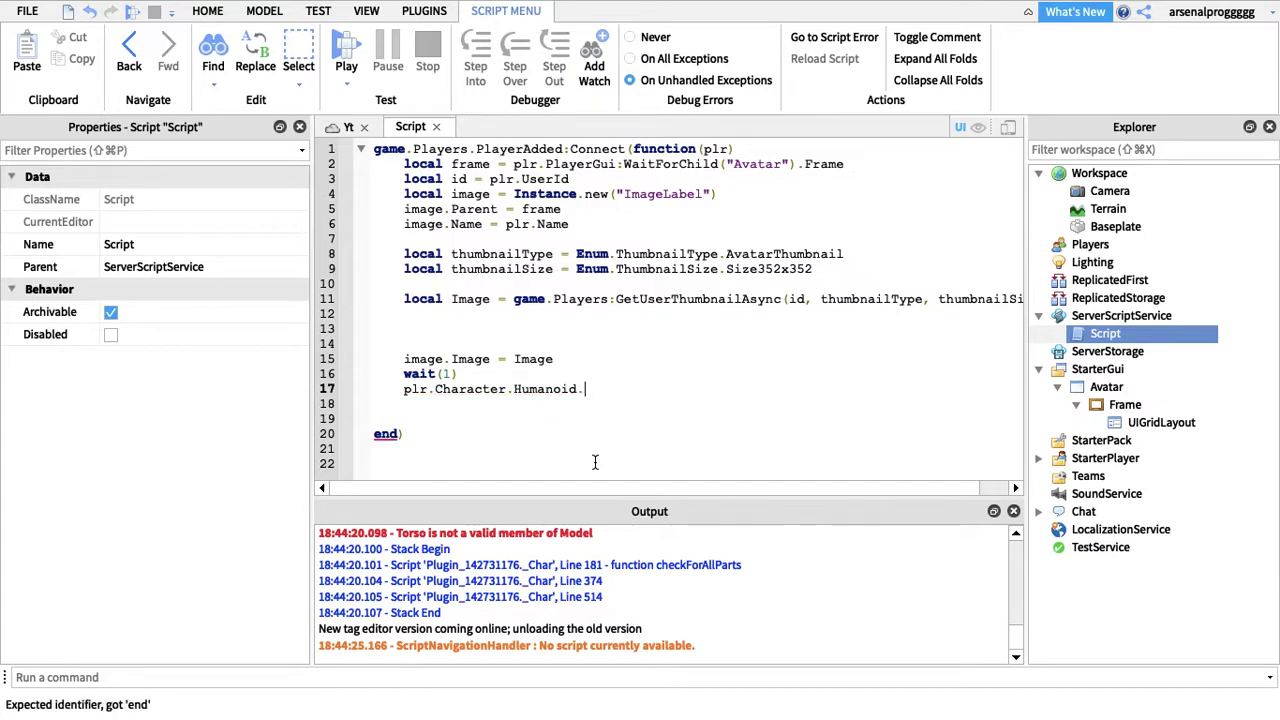
pyautogui.write('Died:')
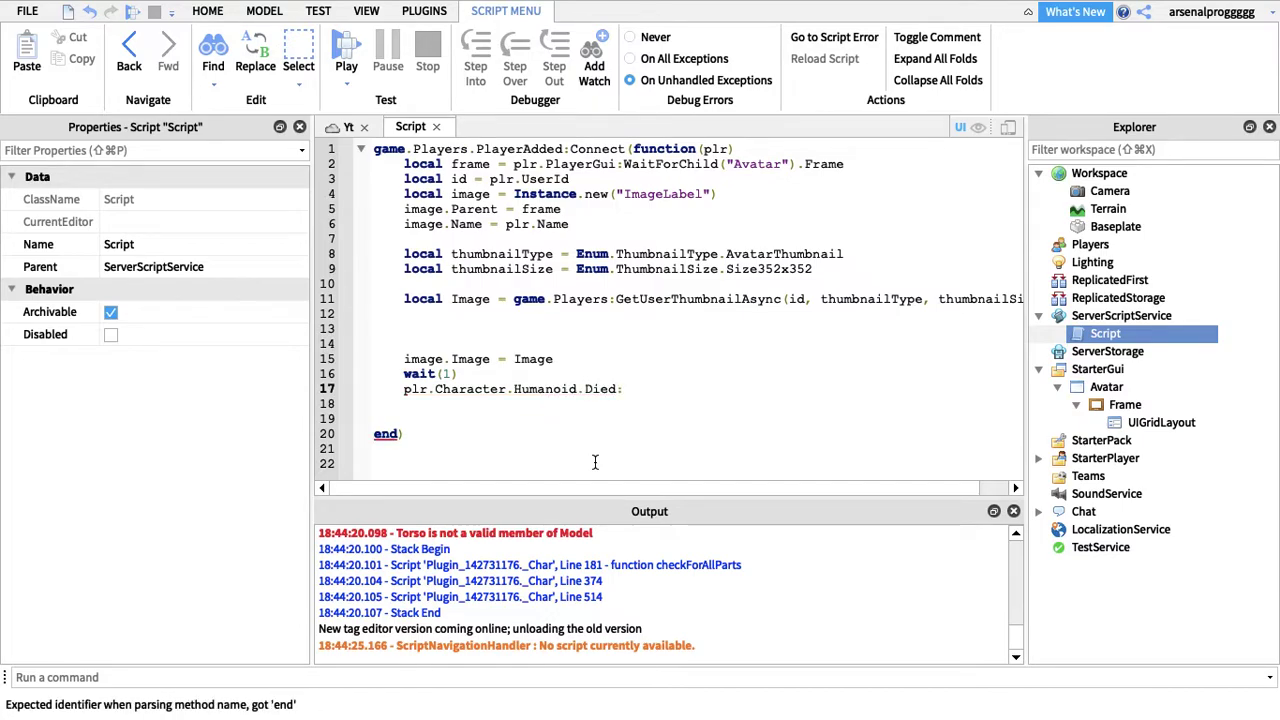
pyautogui.write('connect')
pyautogui.write('(f')
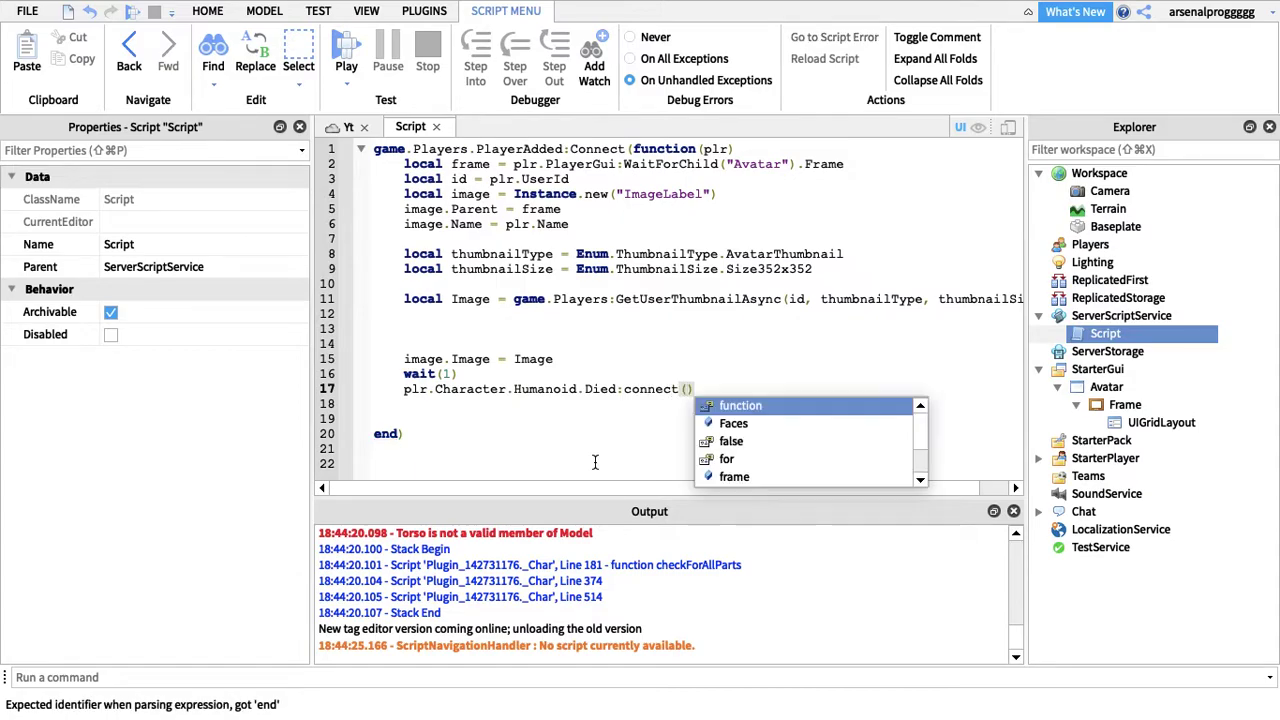
pyautogui.write('u')
pyautogui.press('Return')
pyautogui.press('BackSpace')
pyautogui.write('()')
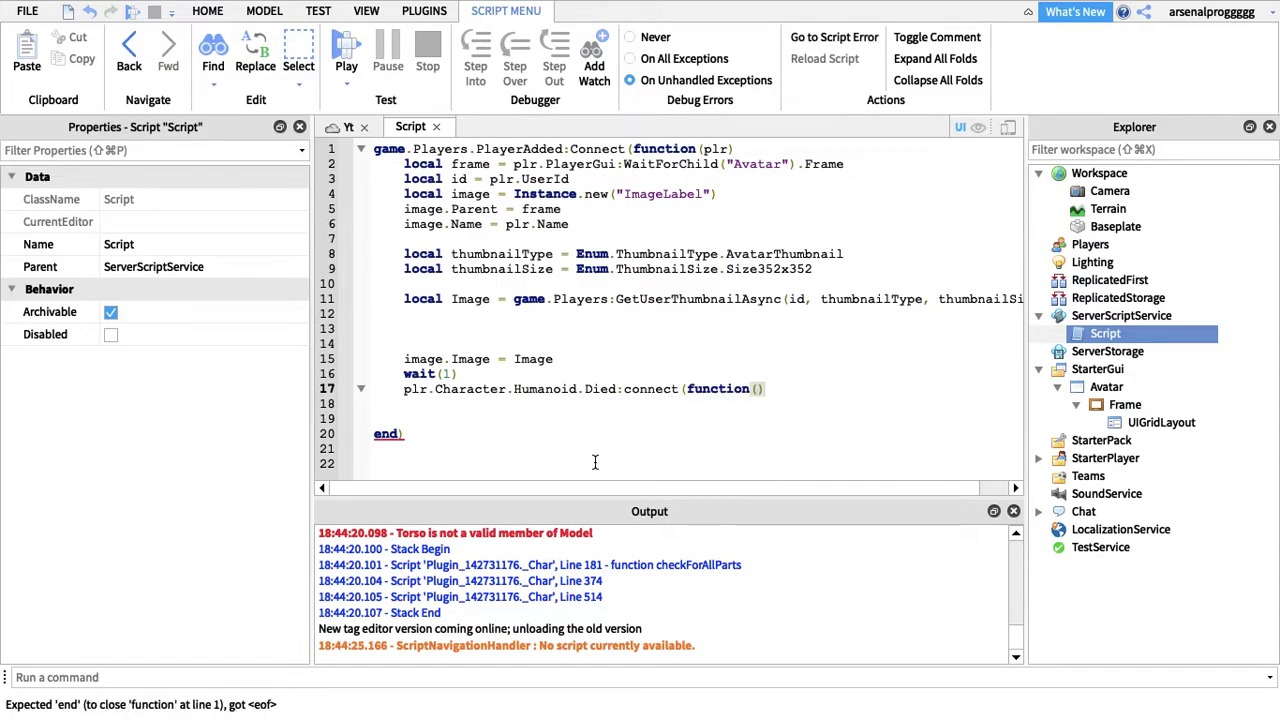
pyautogui.press('Return')
pyautogui.press('Return')
pyautogui.press('Return')
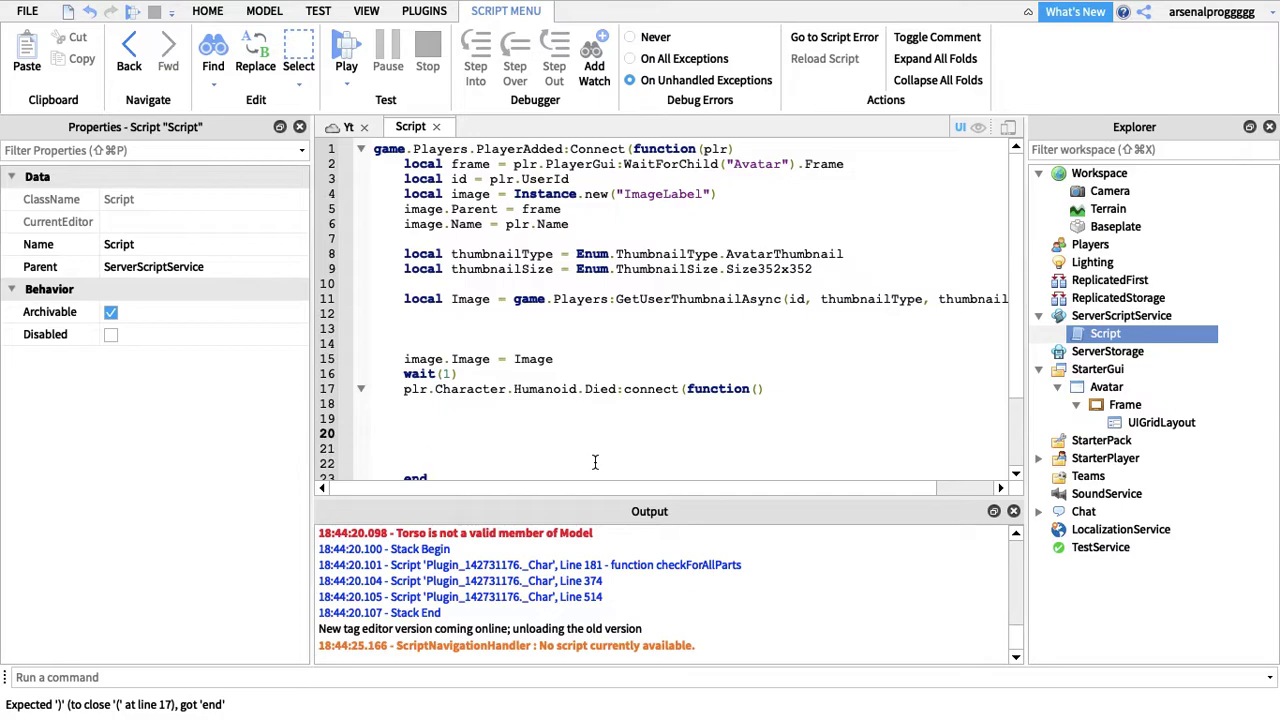
pyautogui.write('im')
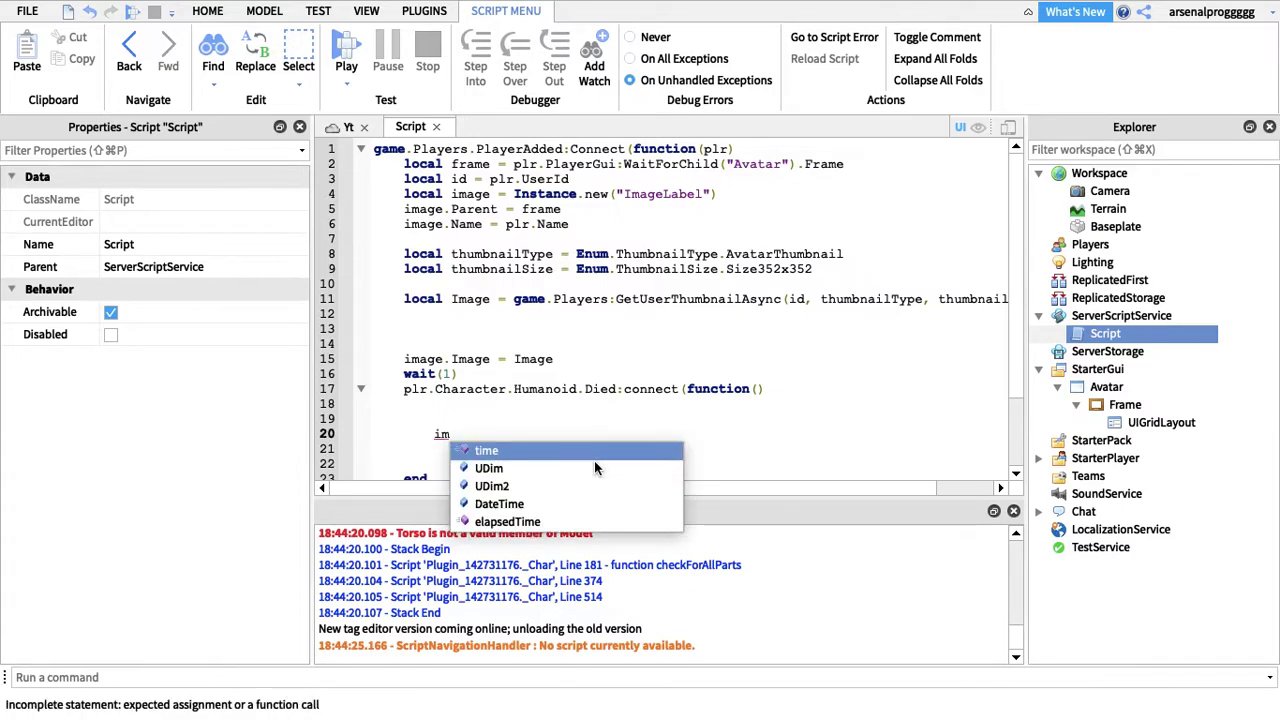
pyautogui.write('age:')
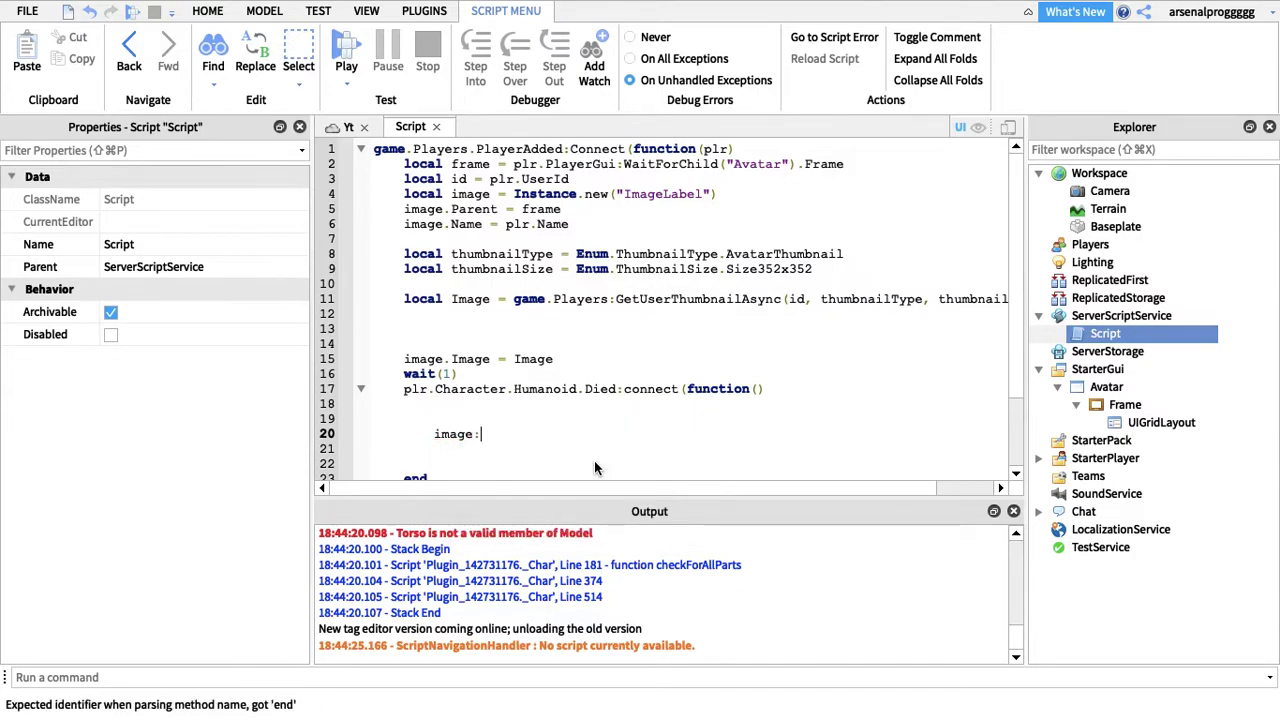
pyautogui.write('Destroy')
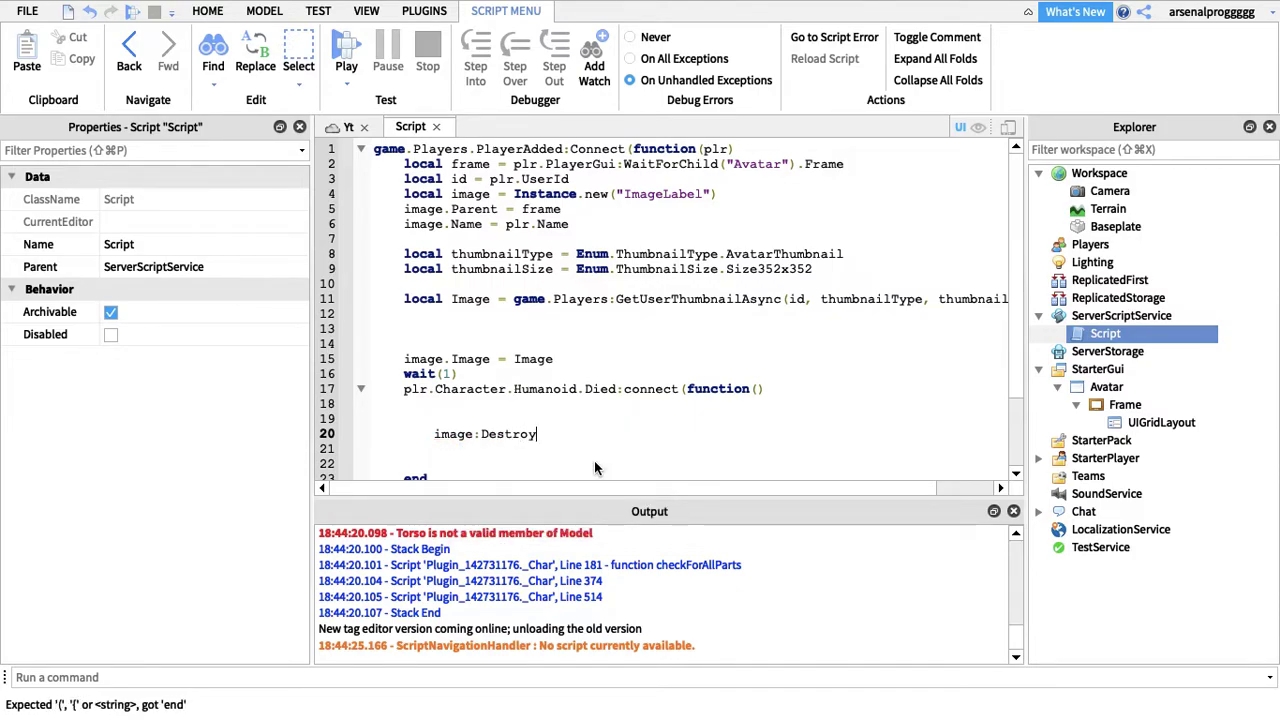
pyautogui.write('(')
pyautogui.press('BackSpace')
pyautogui.write('(')
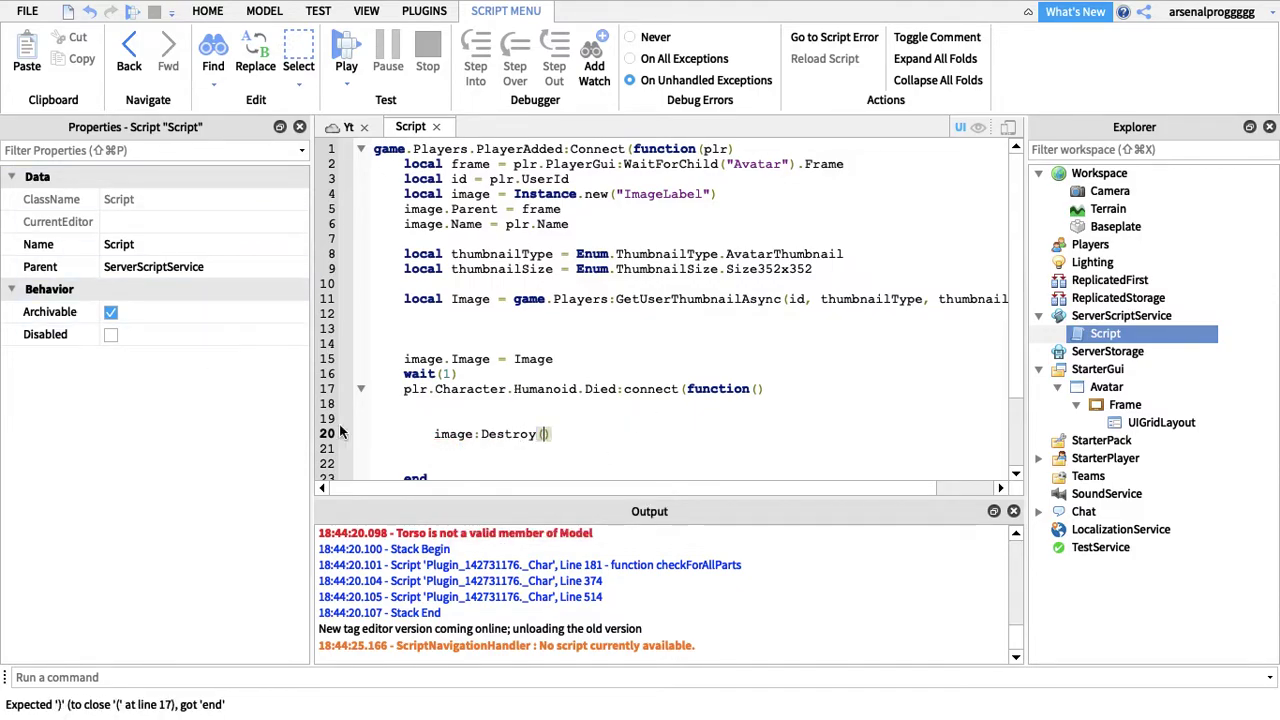
pyautogui.click(589, 448)
pyautogui.click(561, 437)
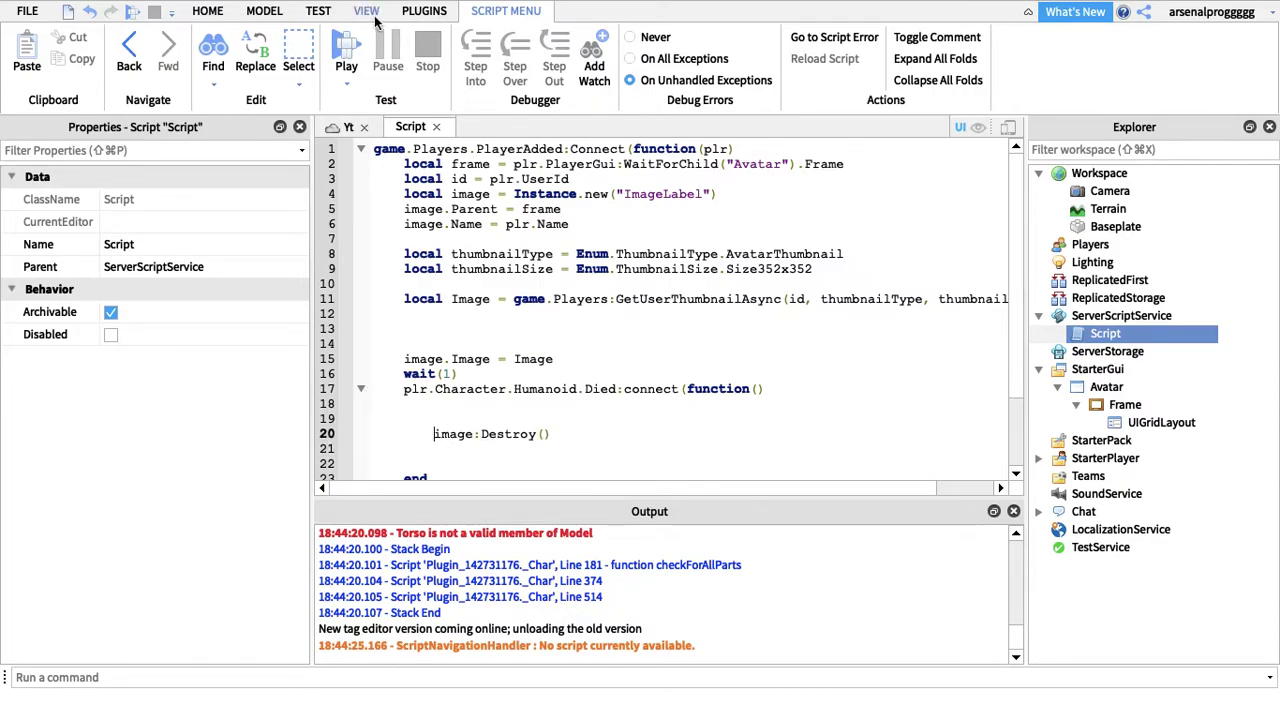
# - Play-test to surface the syntax error, then reopen the Script
pyautogui.click(326, 60)
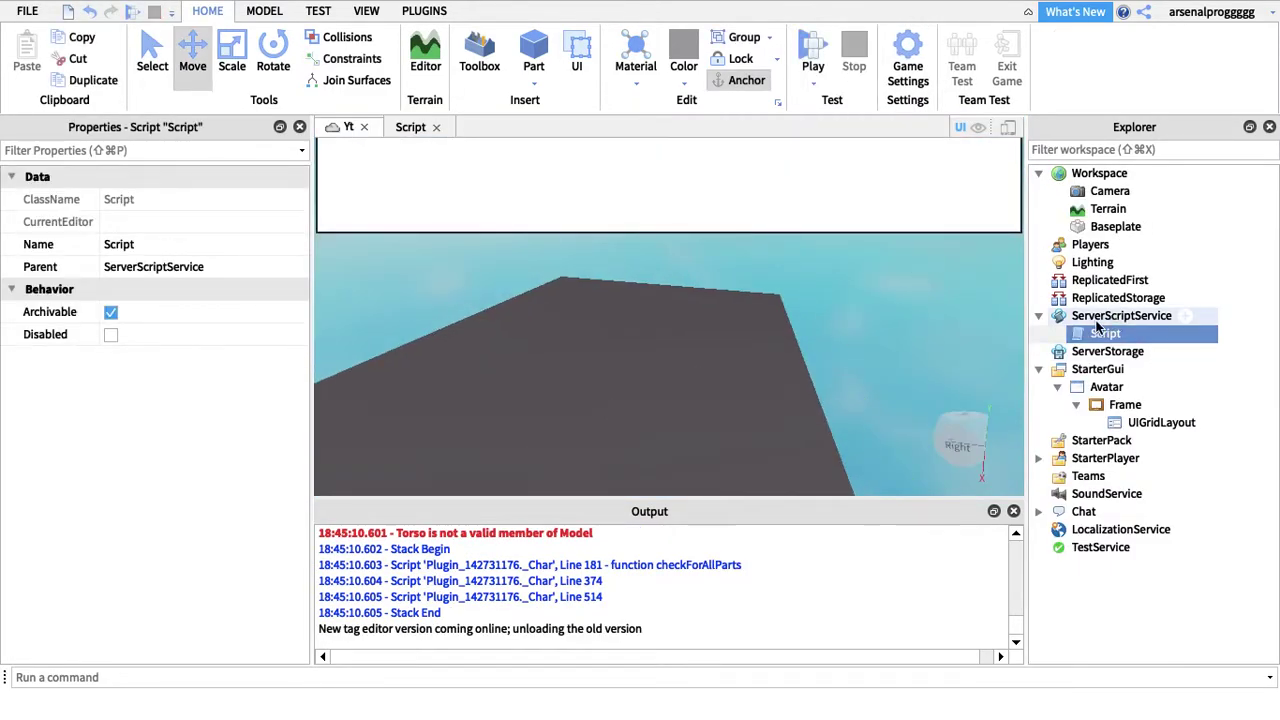
pyautogui.doubleClick(1100, 333)
pyautogui.scroll(-2, 594, 397)
# - Remove a stray end and add ')' after end on line 23
pyautogui.click(431, 416)
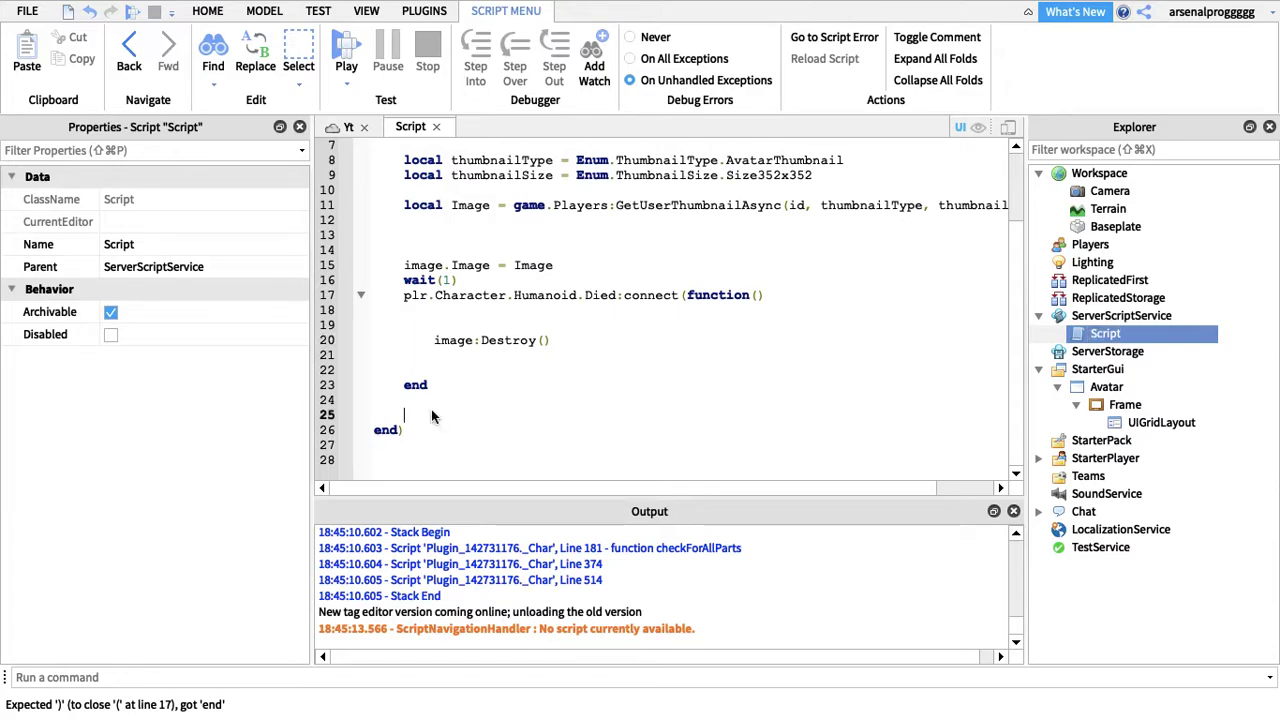
pyautogui.write('end')
pyautogui.press('BackSpace')
pyautogui.press('BackSpace')
pyautogui.press('BackSpace')
pyautogui.click(428, 387)
pyautogui.write(')')
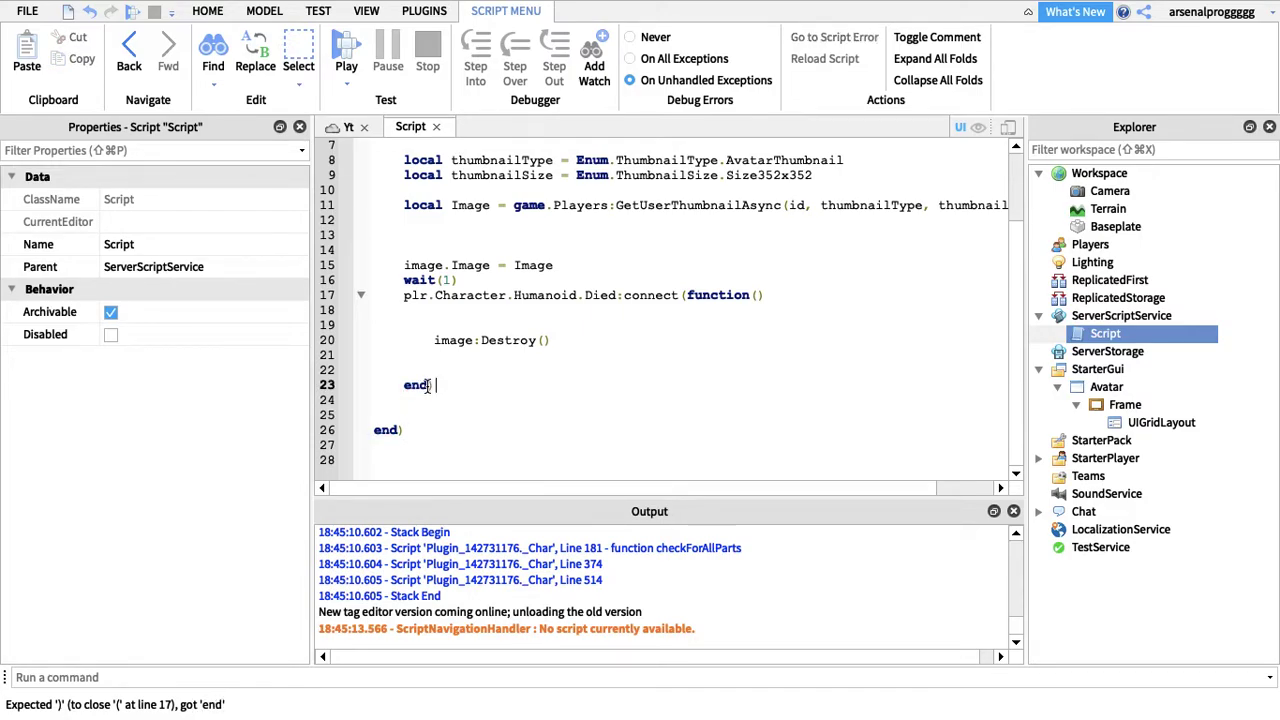
# - Play-test and reset the character from the Esc menu to confirm the thumbnail disappears
pyautogui.click(358, 57)
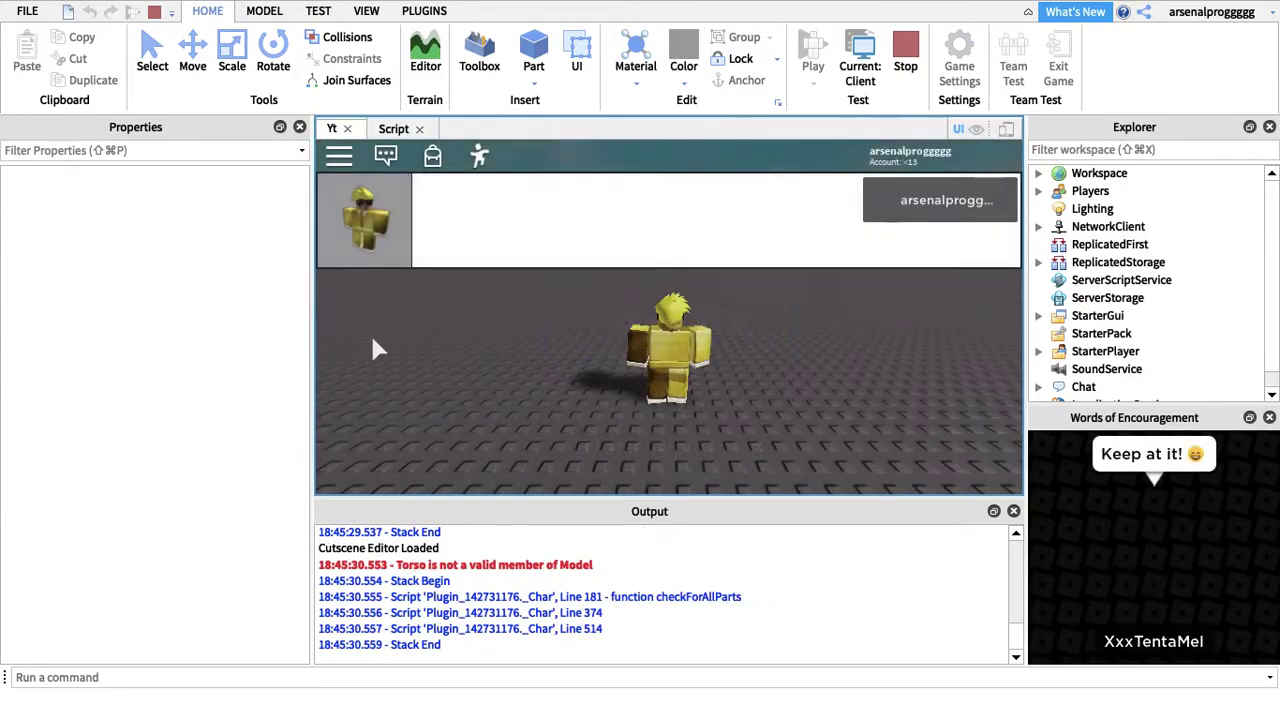
pyautogui.press('Escape')
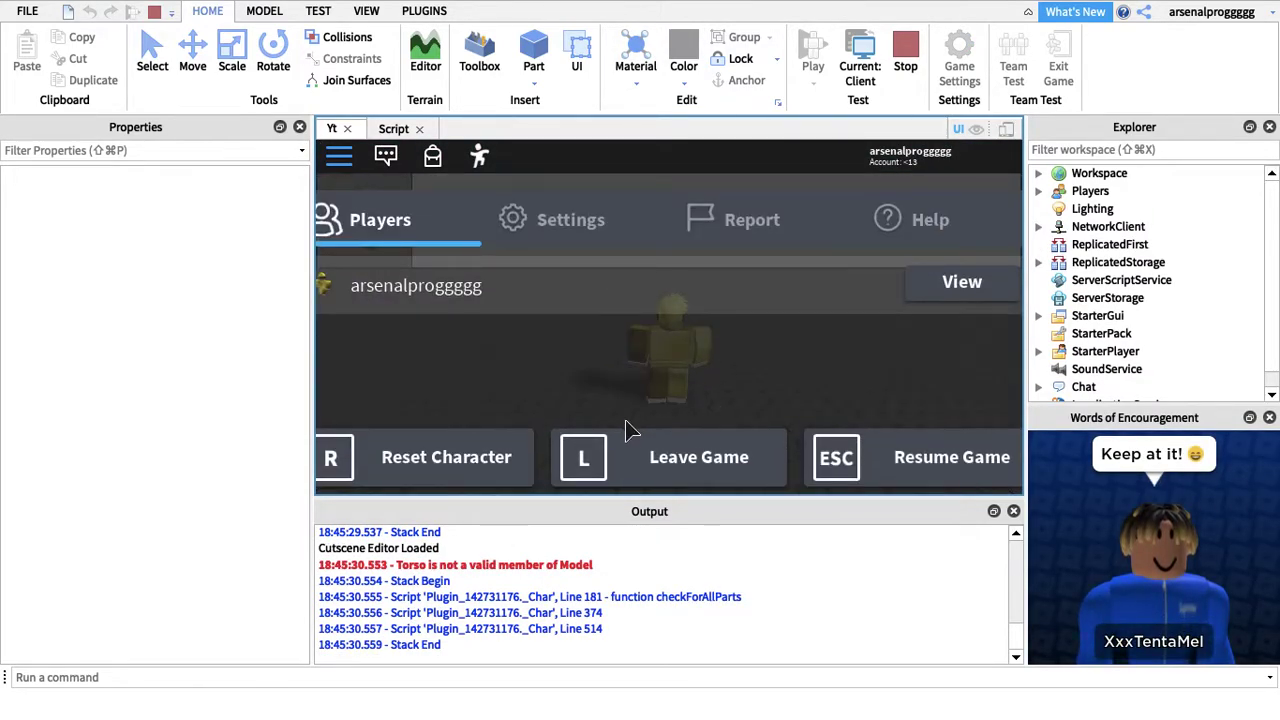
pyautogui.click(383, 440)
pyautogui.click(447, 390)
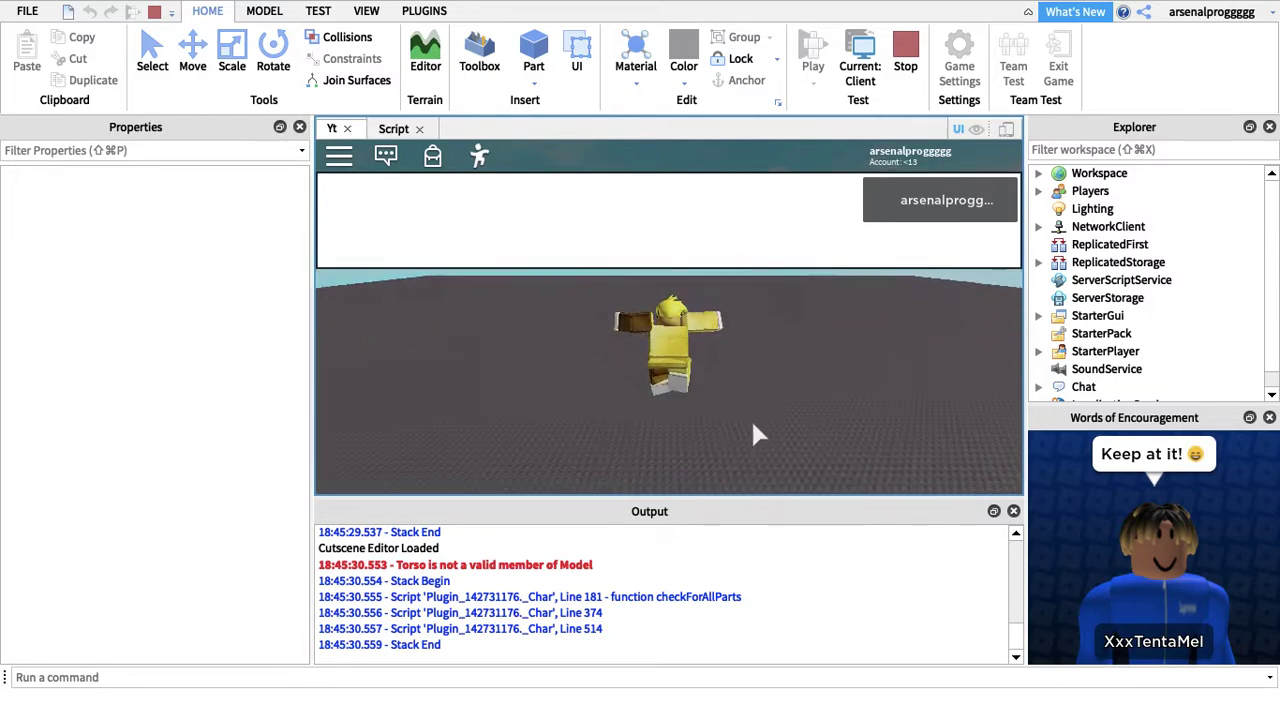
pyautogui.click(908, 60)
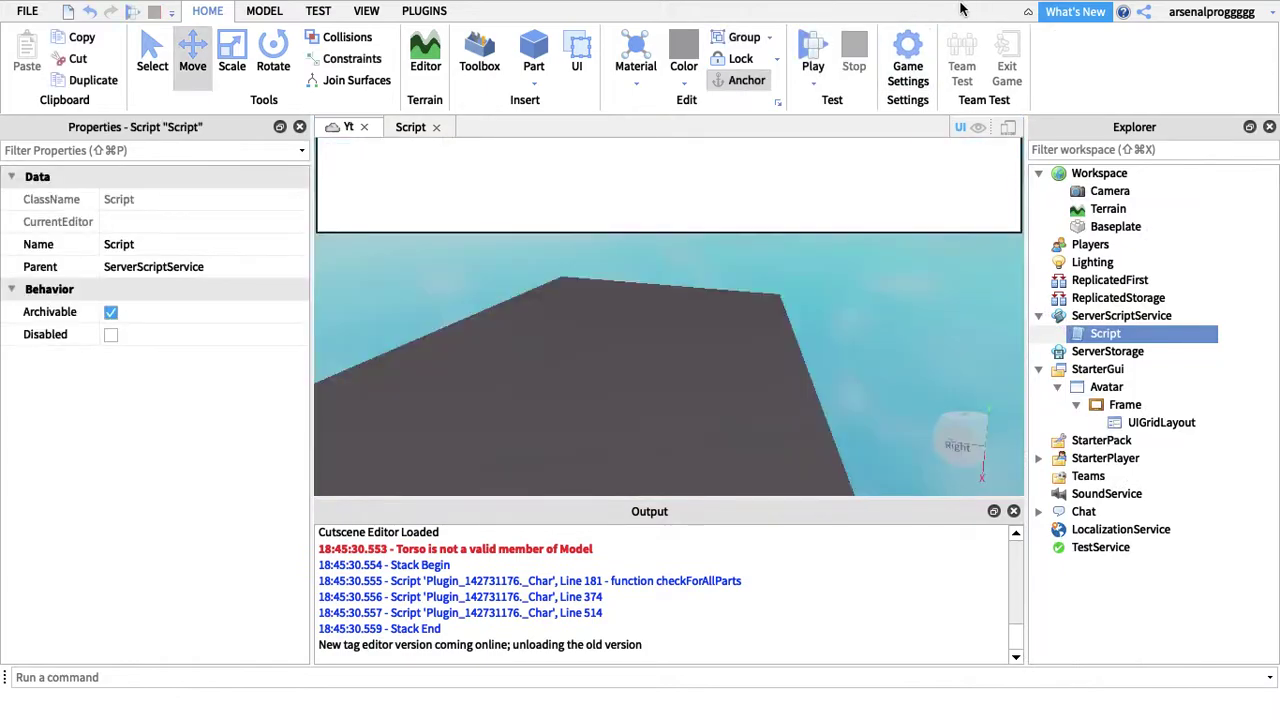
pyautogui.scroll(-5, 645, 314)
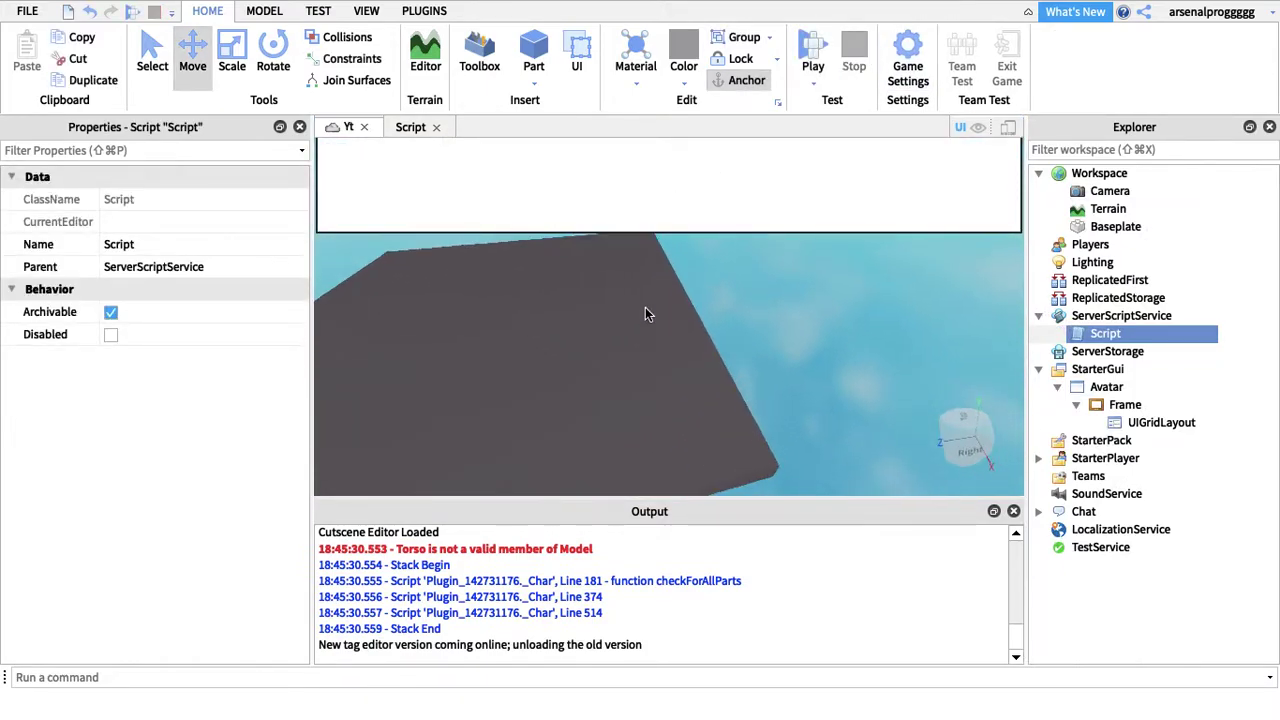
pyautogui.scroll(2, 645, 314)
pyautogui.scroll(-2, 645, 314)
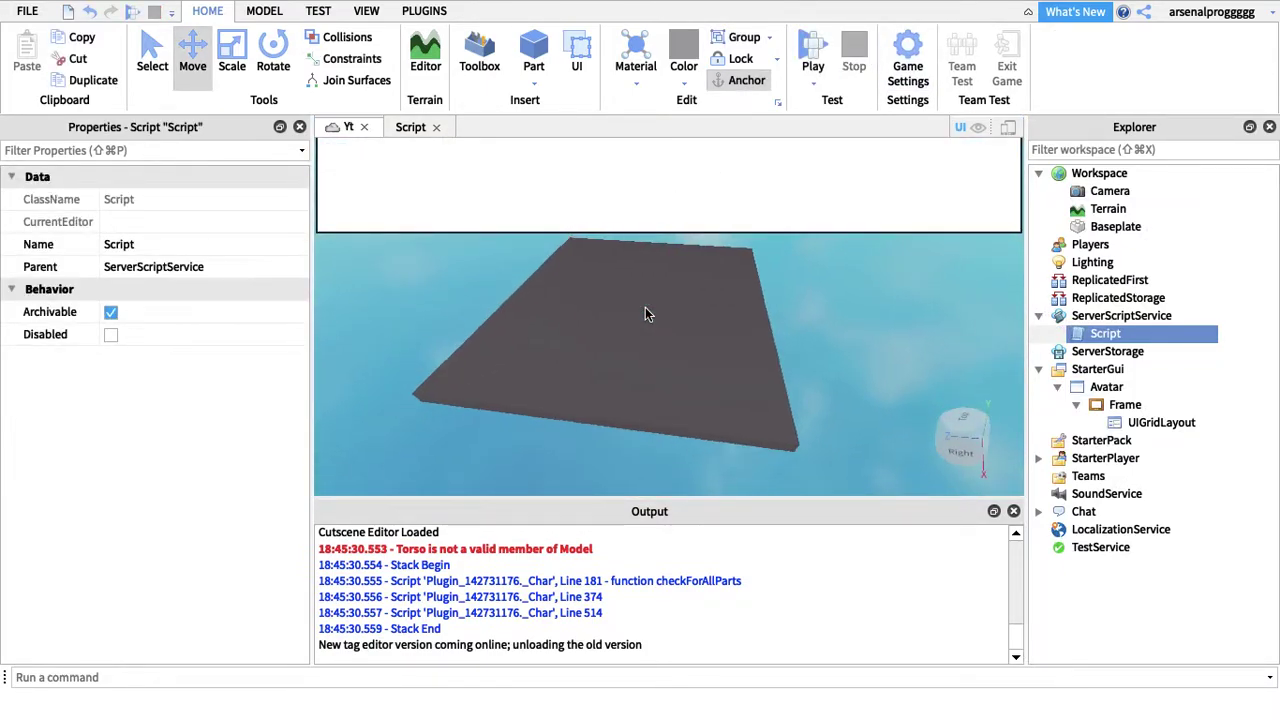
pyautogui.scroll(-2, 645, 314)
pyautogui.scroll(2, 645, 314)
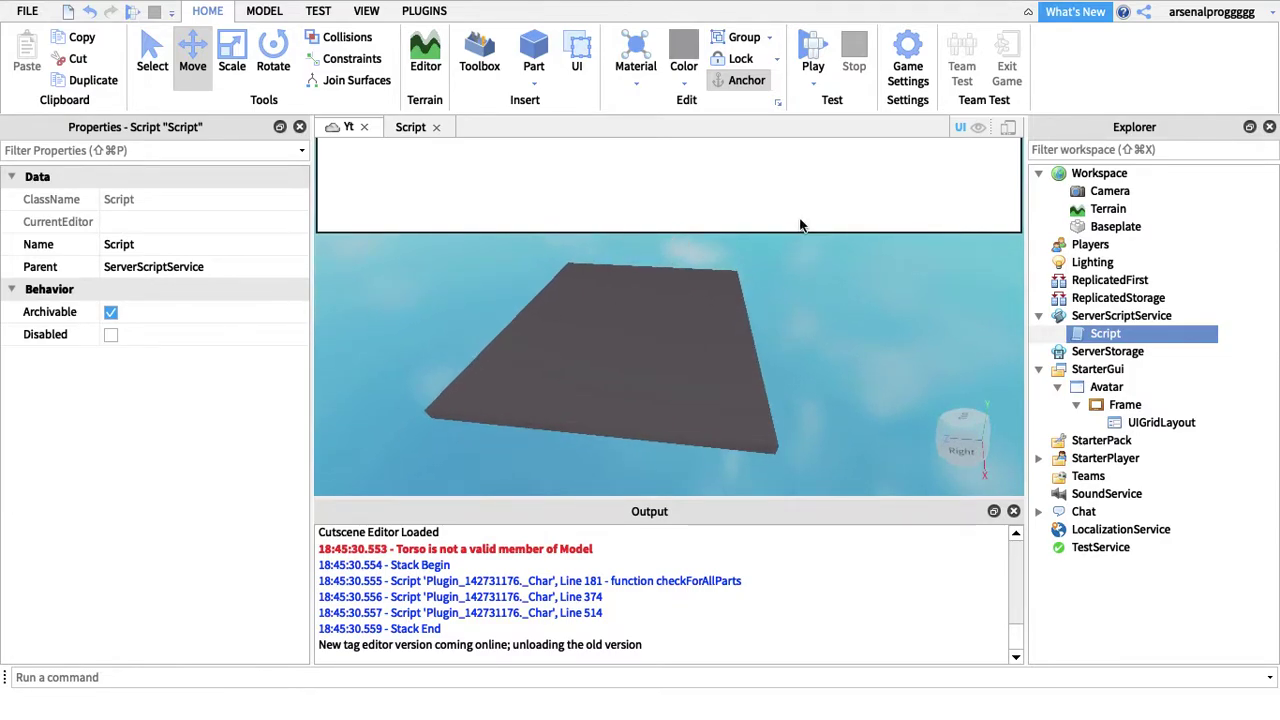